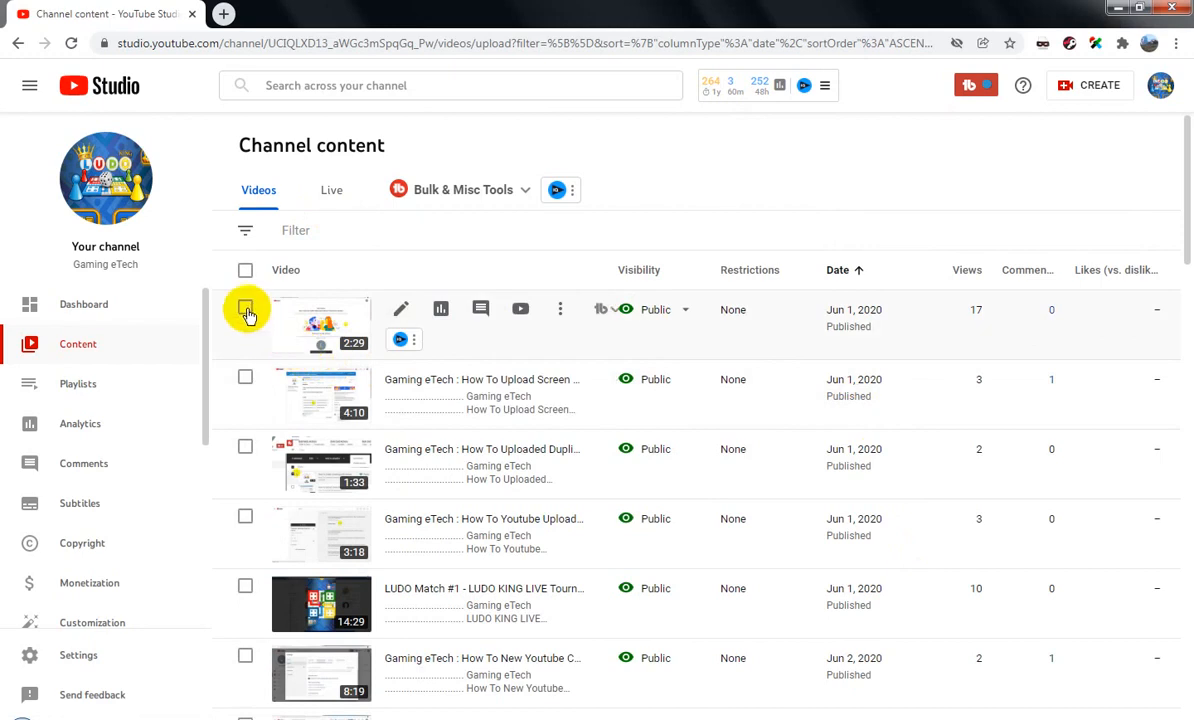
- Select the first two videos in the channel content list and open each one's details page in its own browser tab
left_click(246, 310)
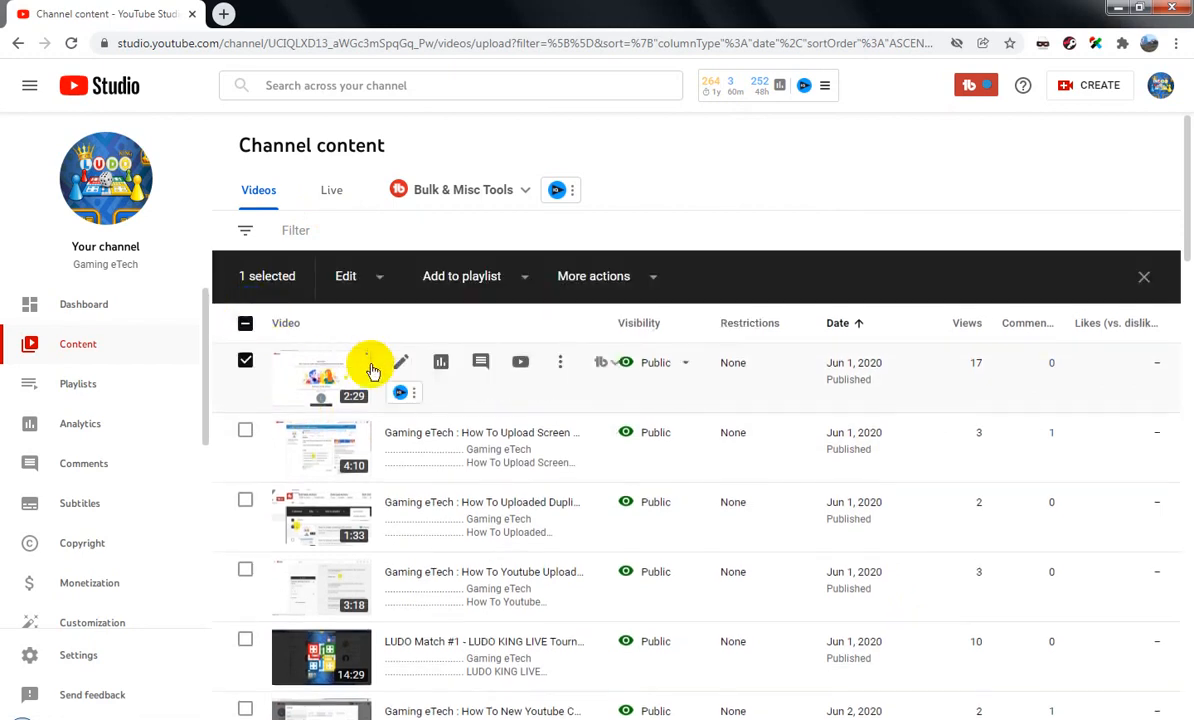
right_click(426, 378)
left_click(455, 375)
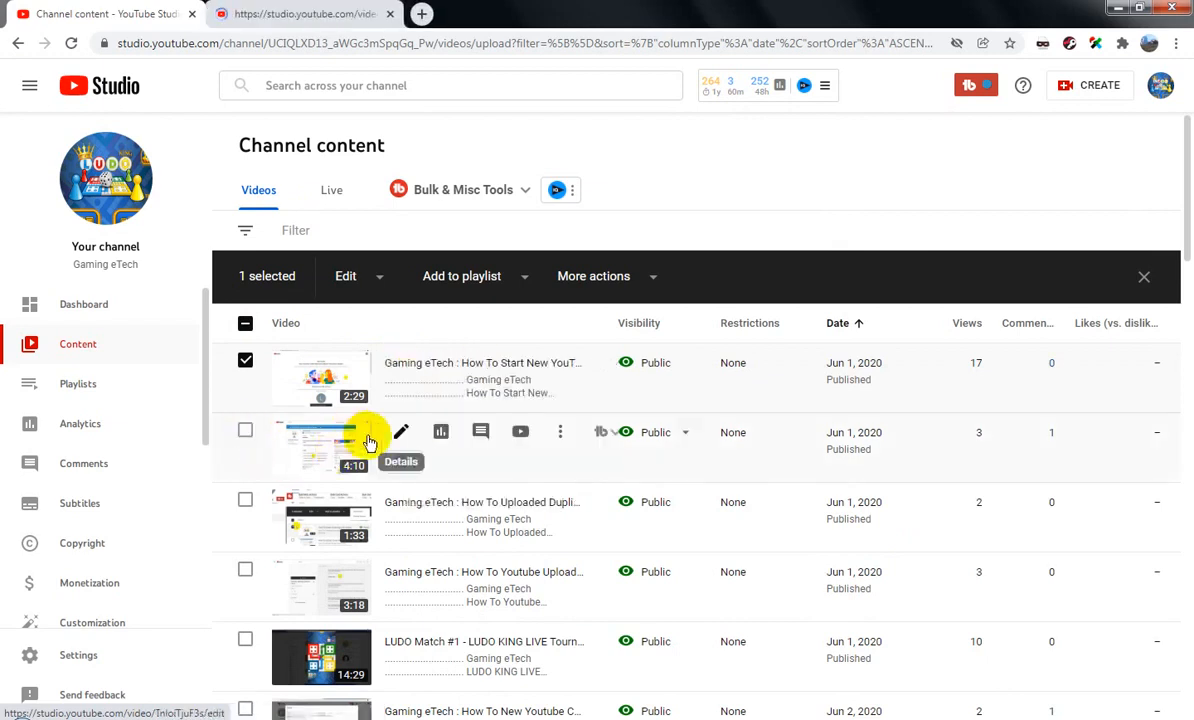
right_click(401, 438)
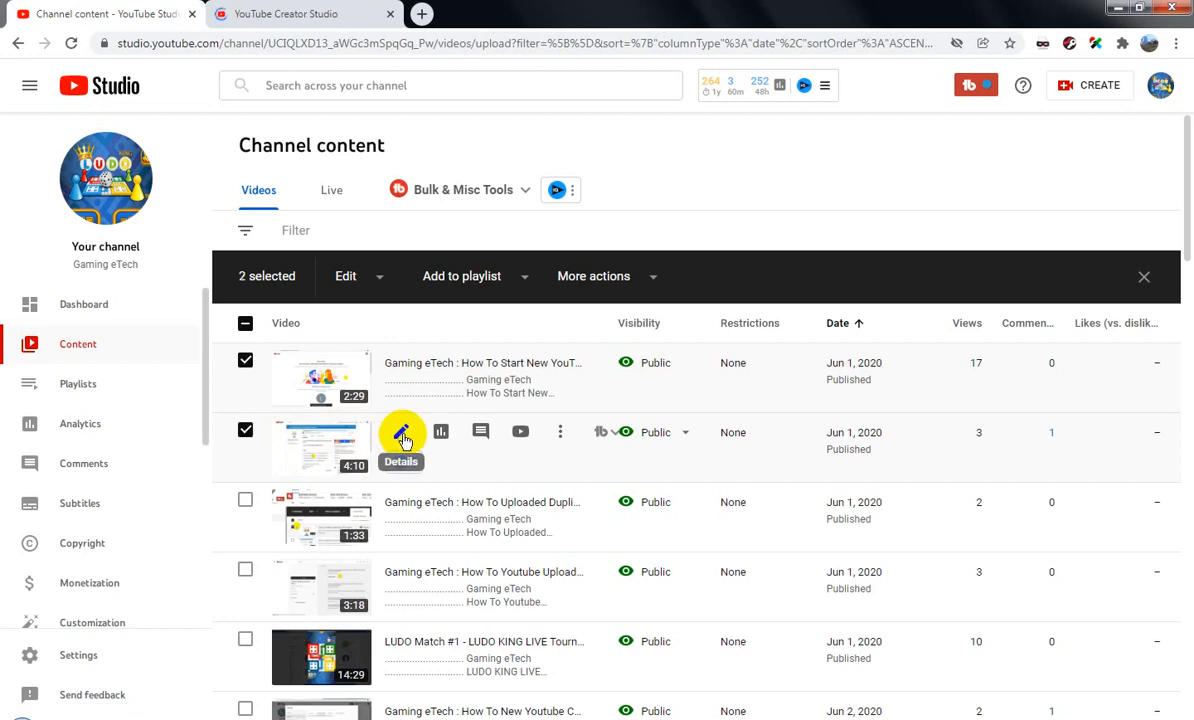
right_click(402, 439)
left_click(452, 452)
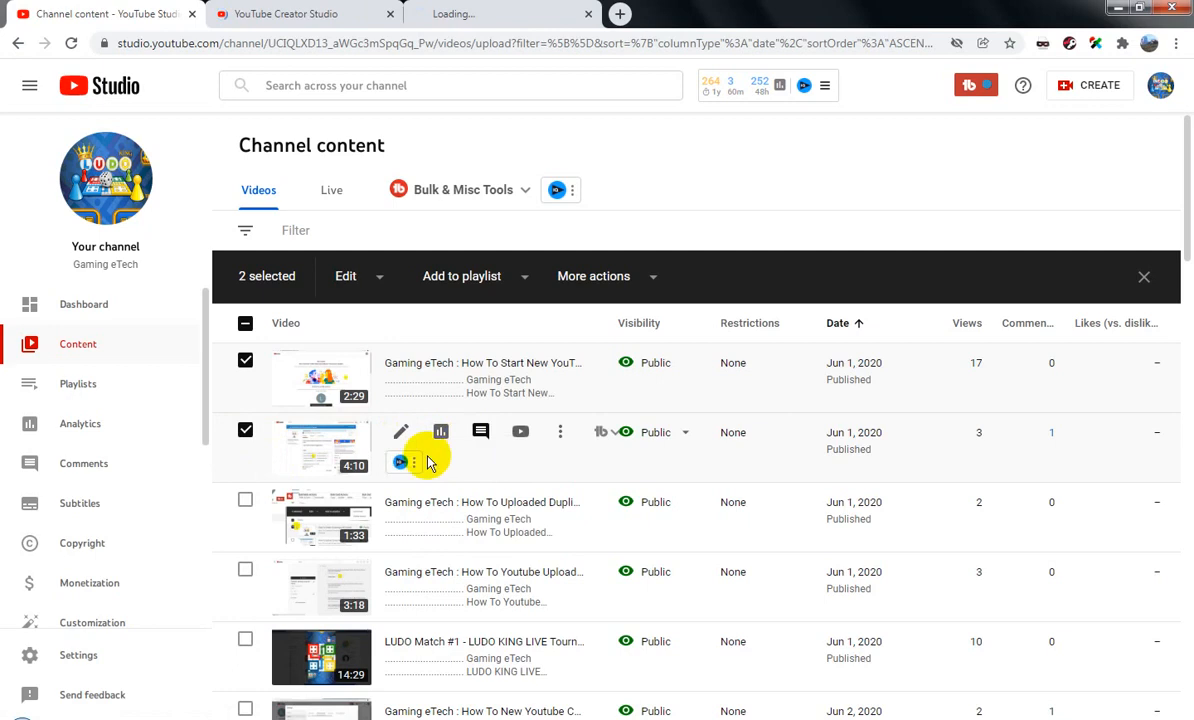
- Select the third and fourth videos in the content list and open their details pages in separate browser tabs
left_click(245, 502)
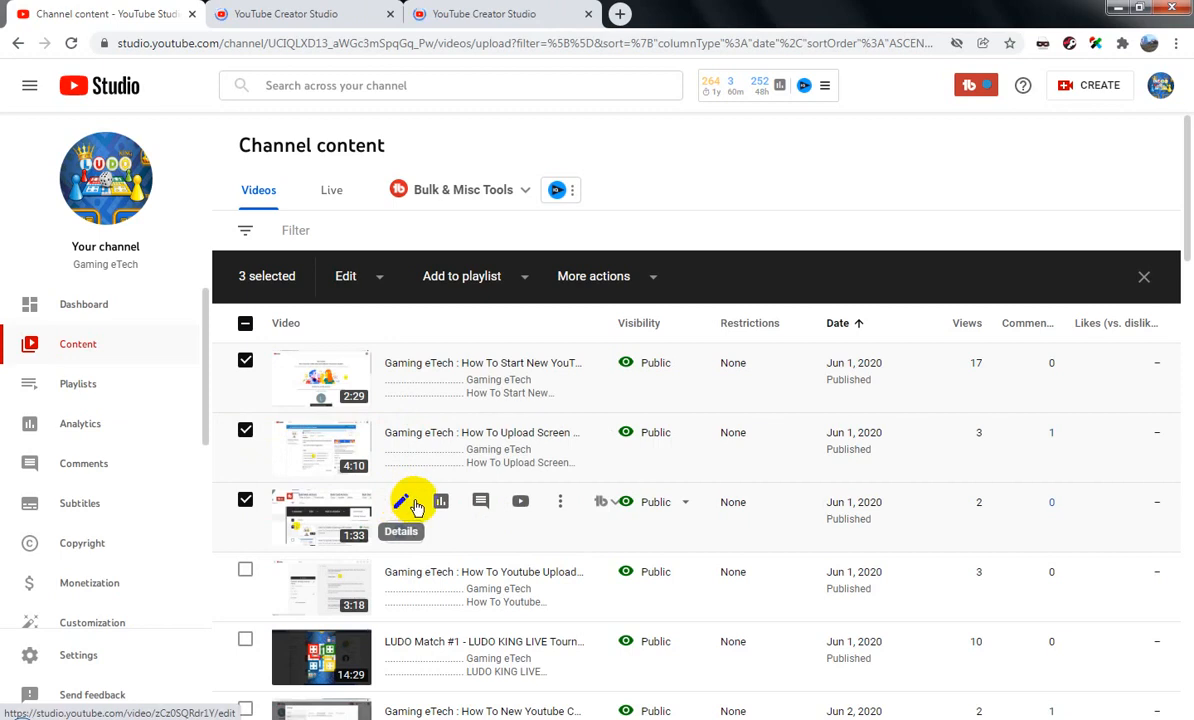
right_click(415, 507)
left_click(430, 511)
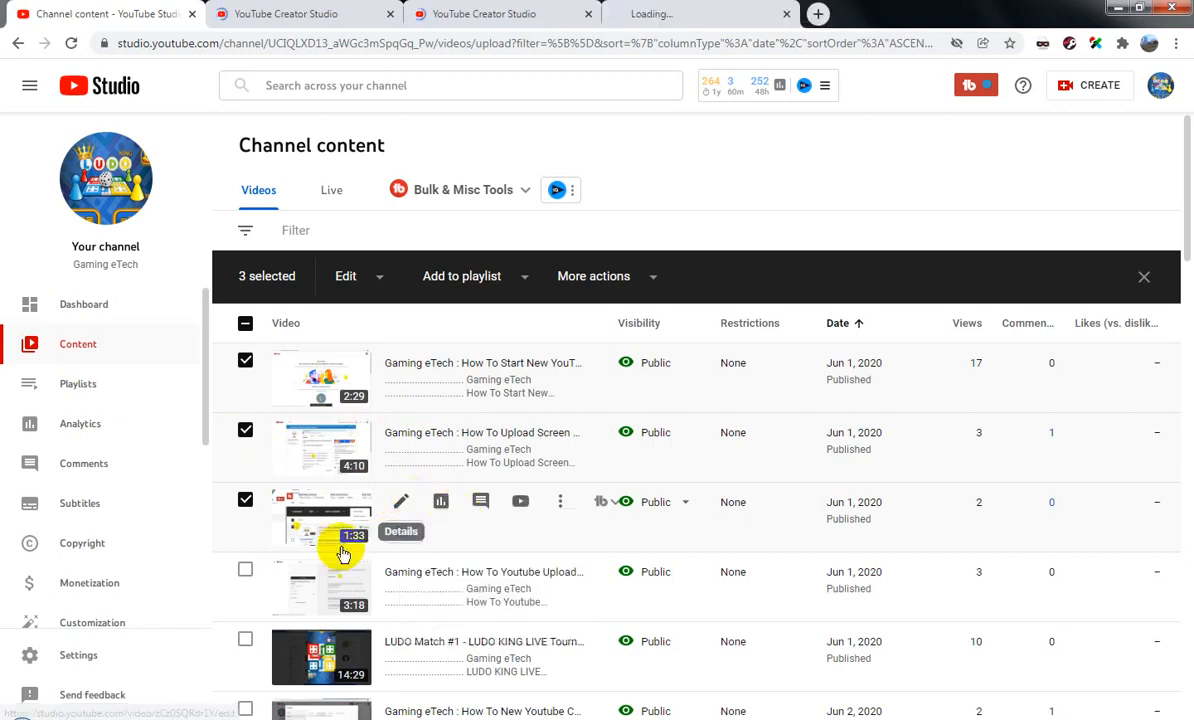
left_click(246, 571)
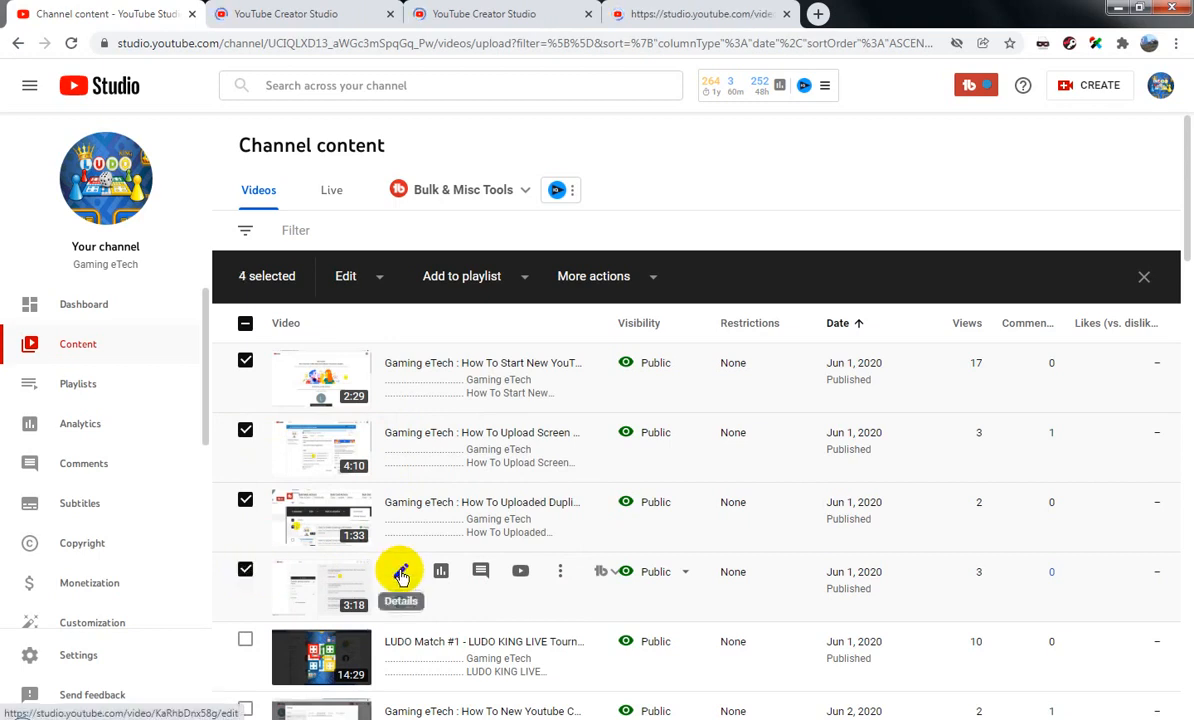
right_click(401, 577)
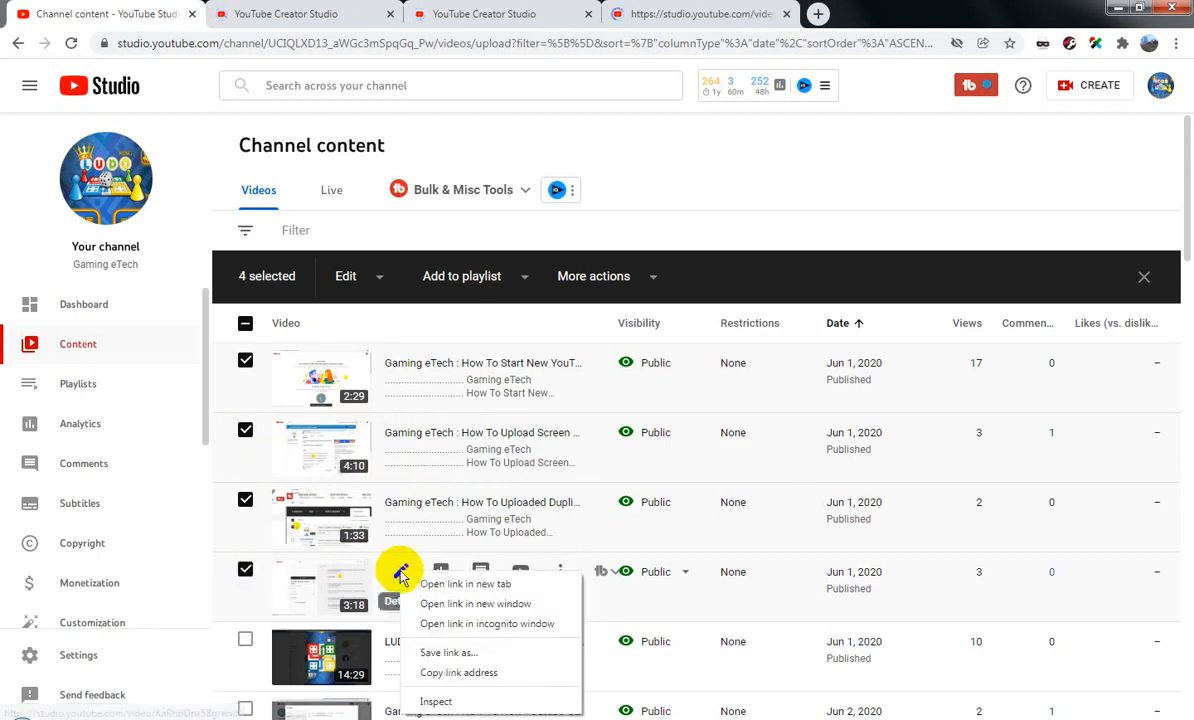
left_click(420, 582)
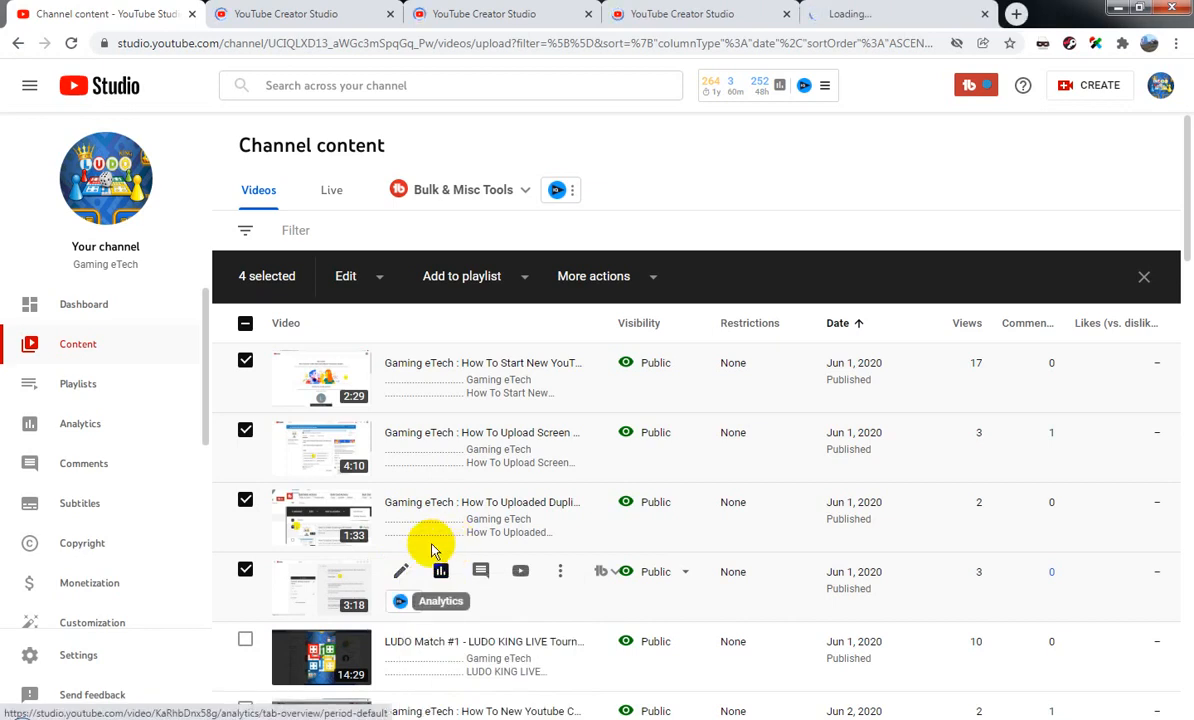
- Select the "LUDO Match #1" video and open its details page in a new browser tab
scroll(400, 533, "down", 2)
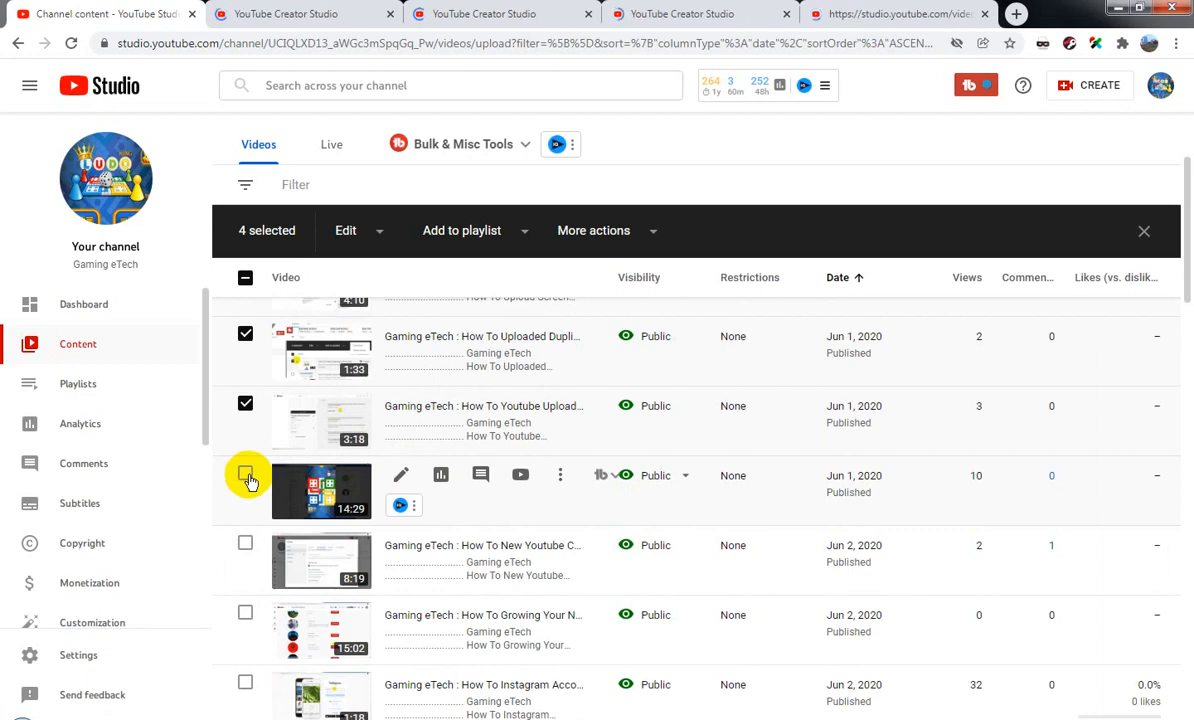
left_click(245, 477)
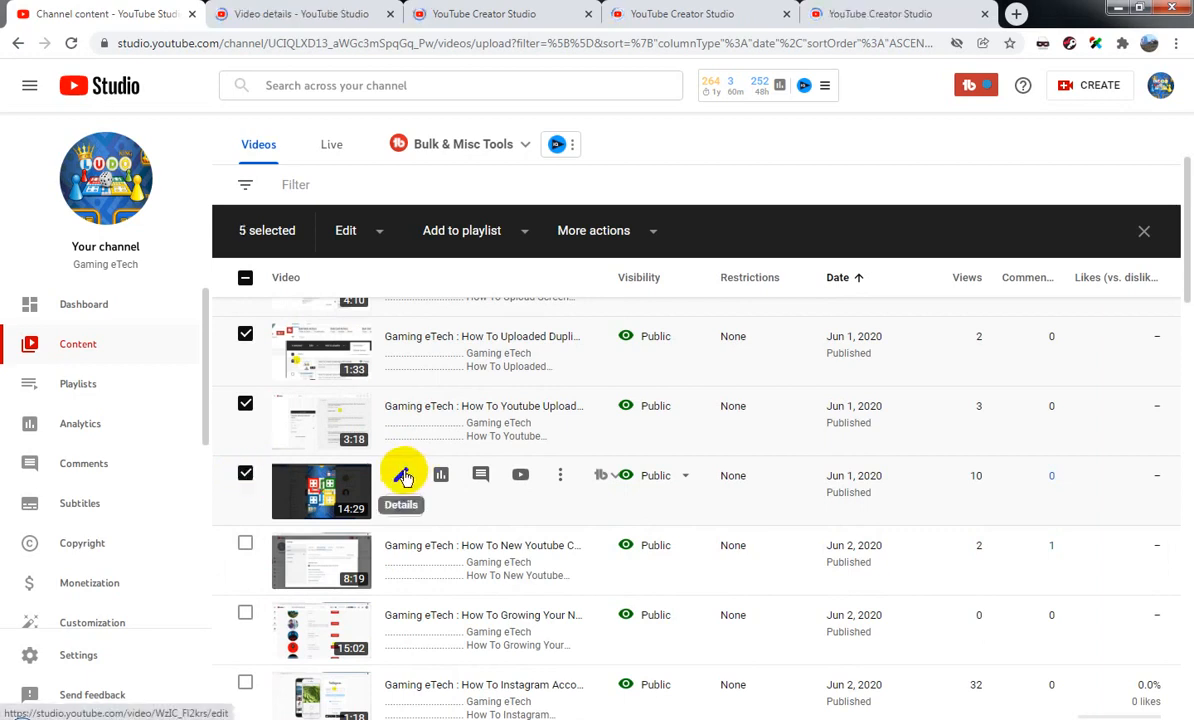
right_click(404, 477)
left_click(440, 485)
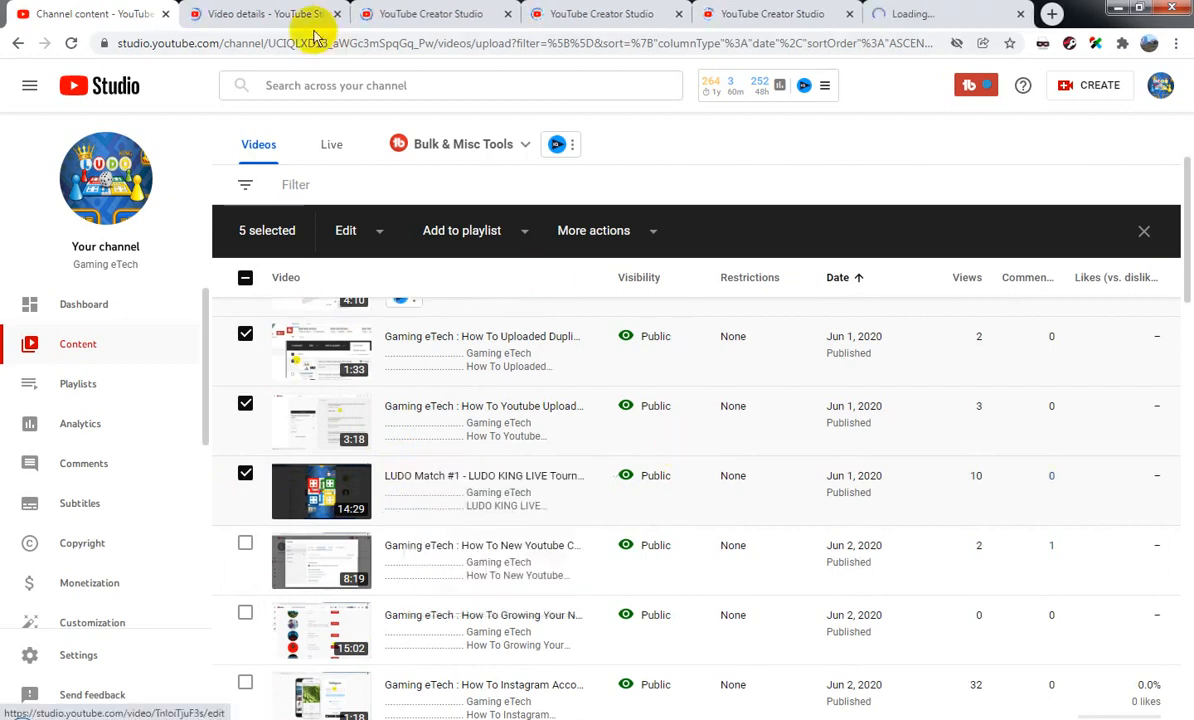
- In the first video's details, copy the title text after "Gaming eTech :" and replace the title's dash with a vertical bar
left_click(276, 15)
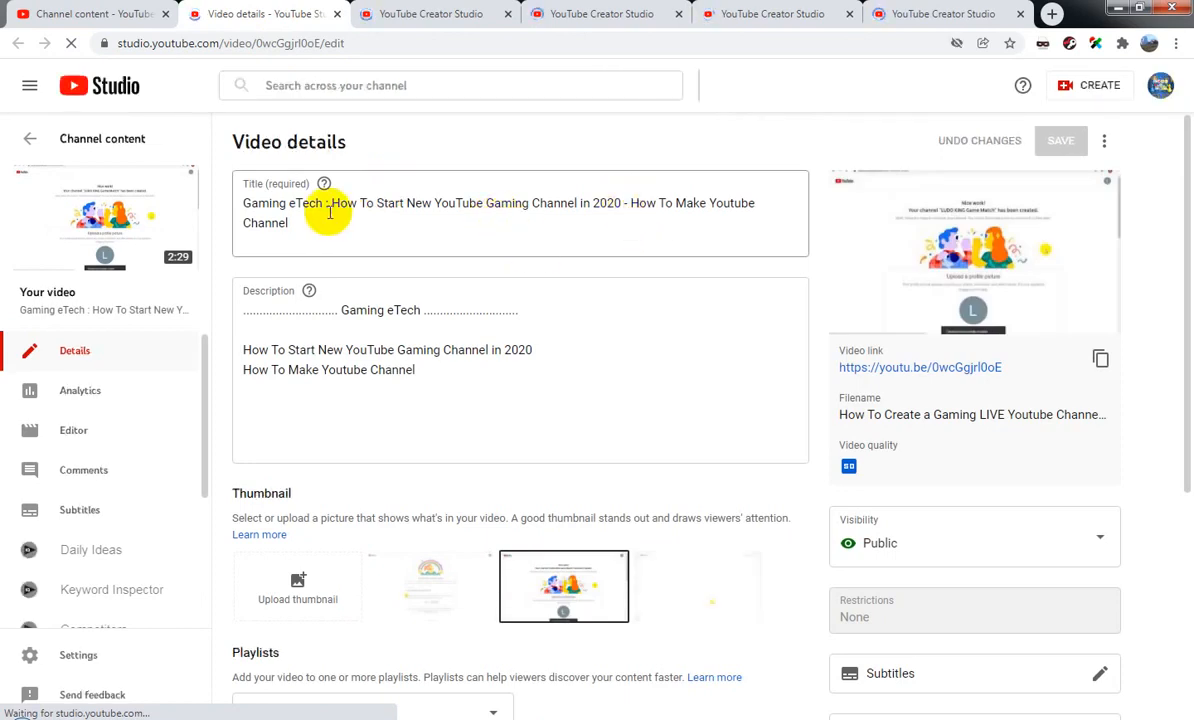
left_click(360, 222)
left_click_drag(360, 222, 374, 232)
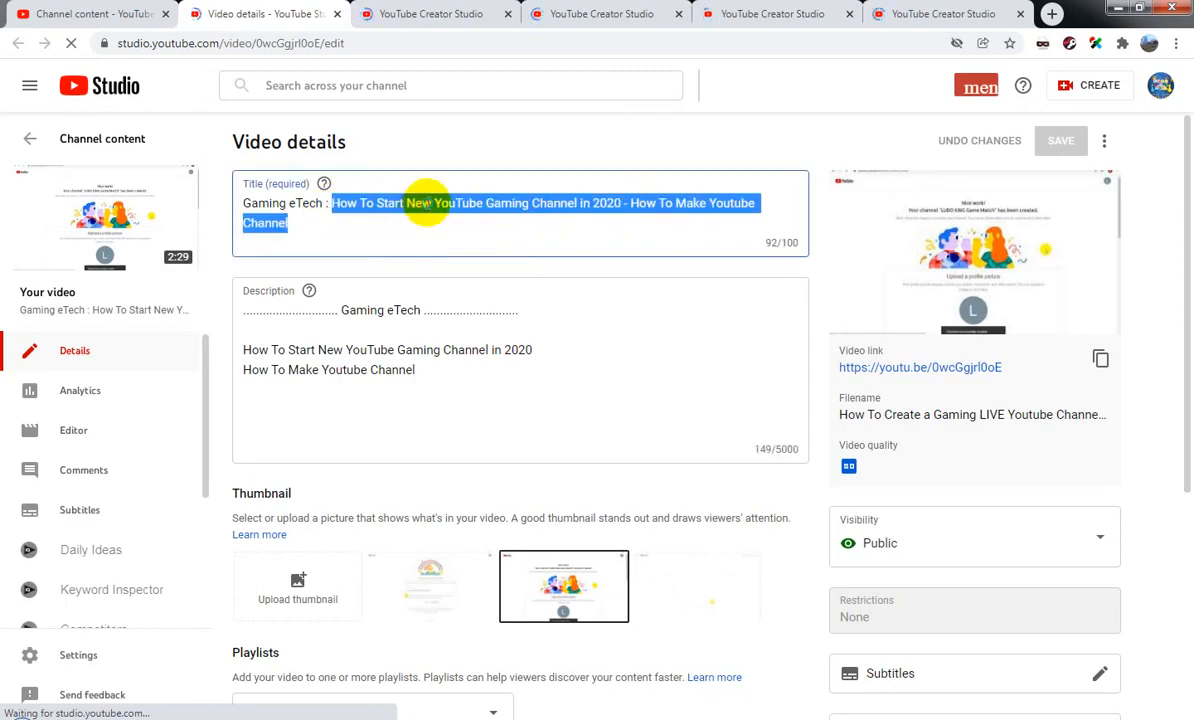
right_click(430, 205)
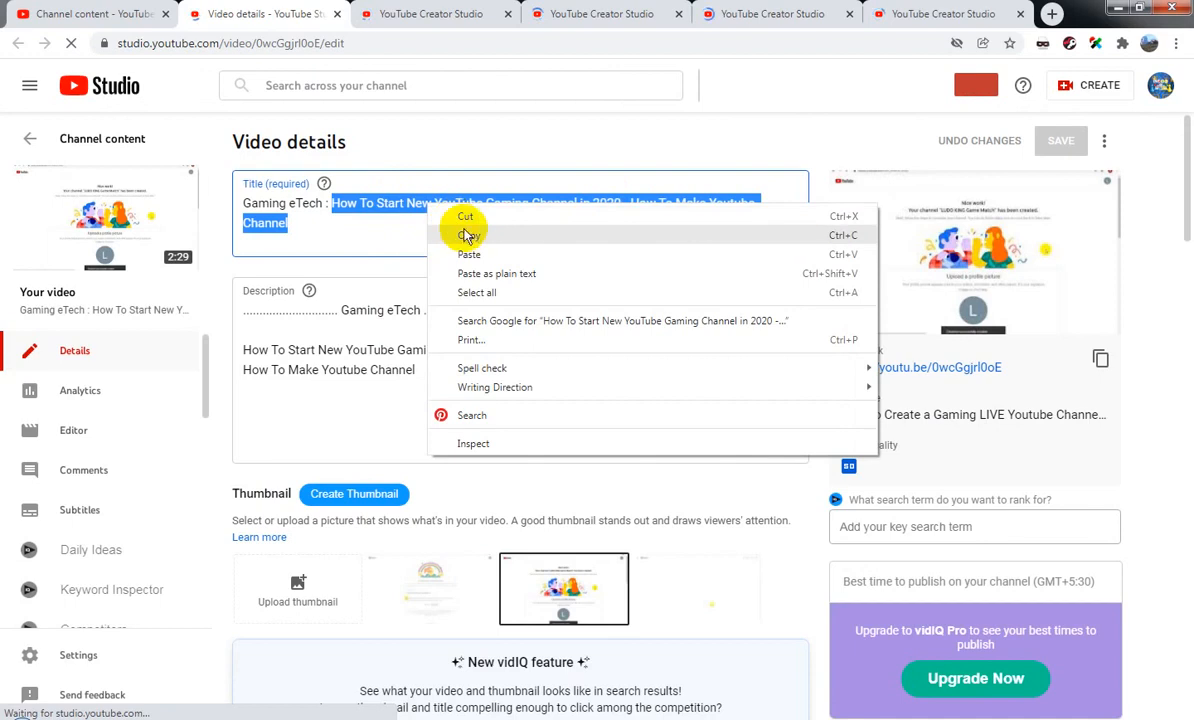
left_click(460, 230)
left_click(663, 199)
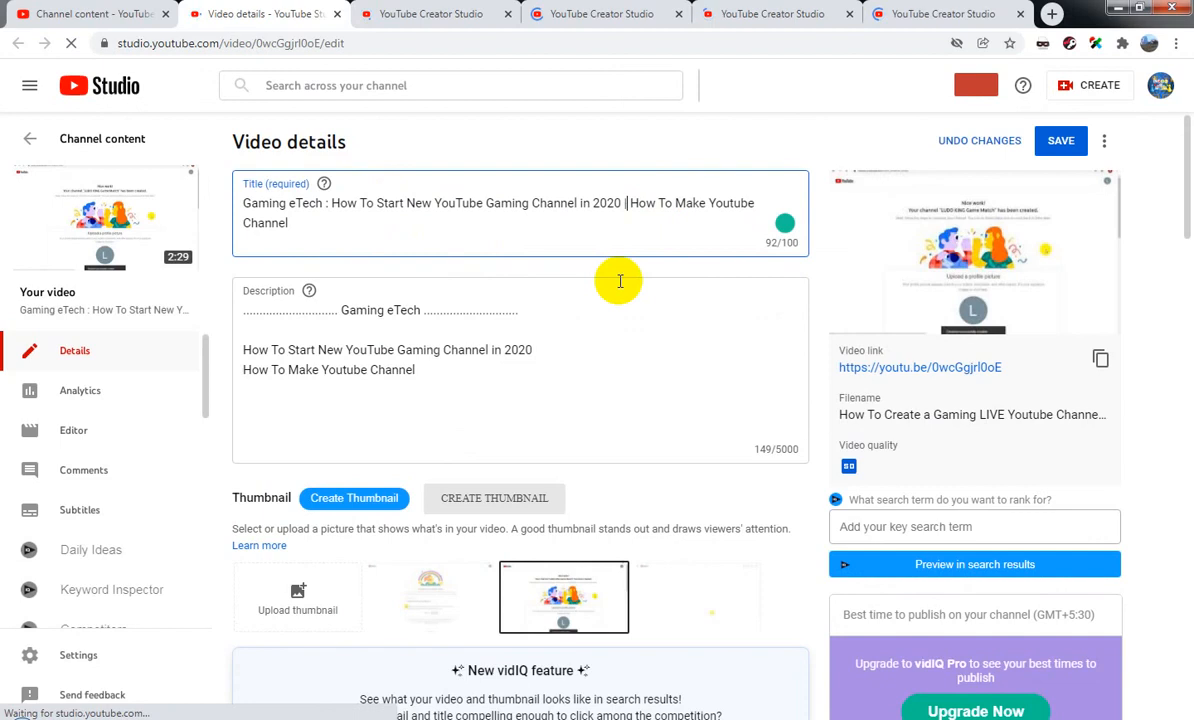
- Look through the title and description language choices as far as the English variants
scroll(641, 324, "down", 3)
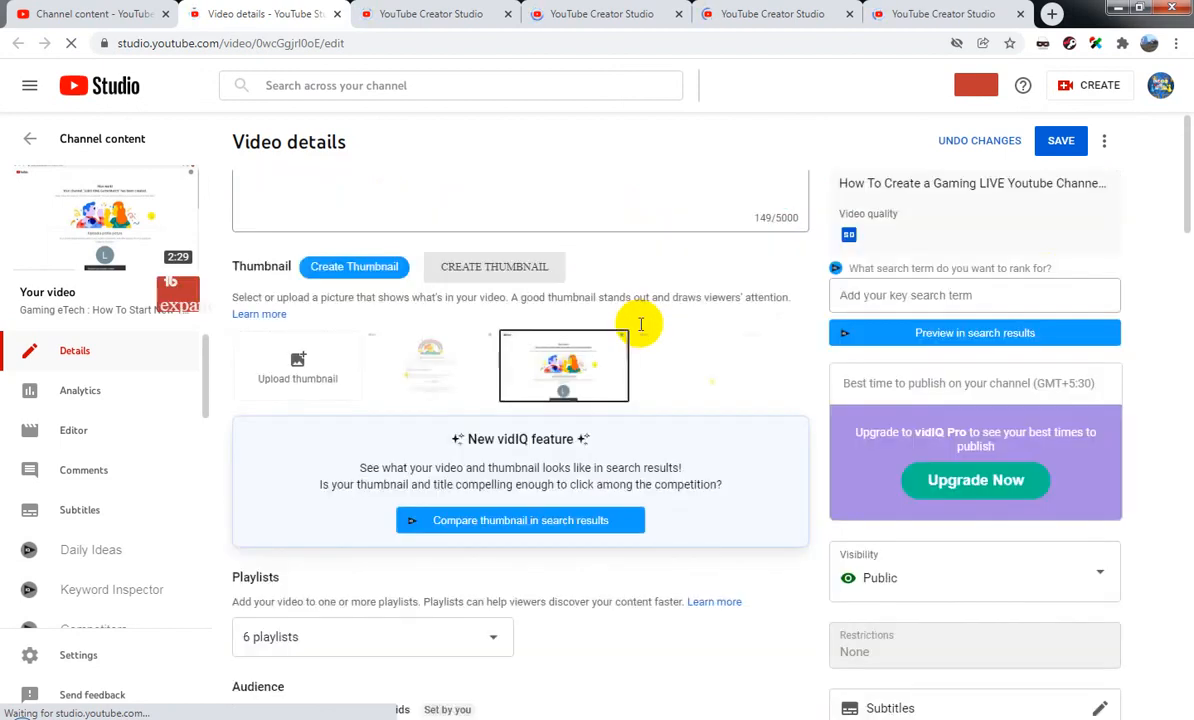
scroll(641, 324, "down", 5)
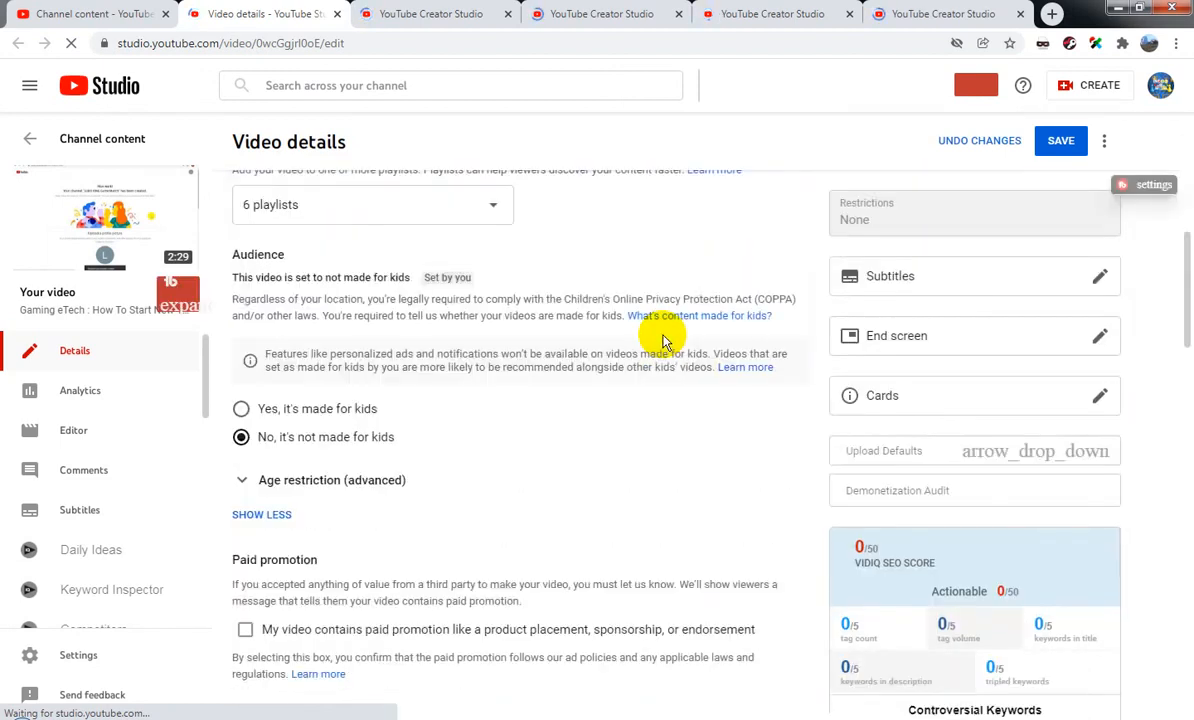
scroll(665, 340, "down", 4)
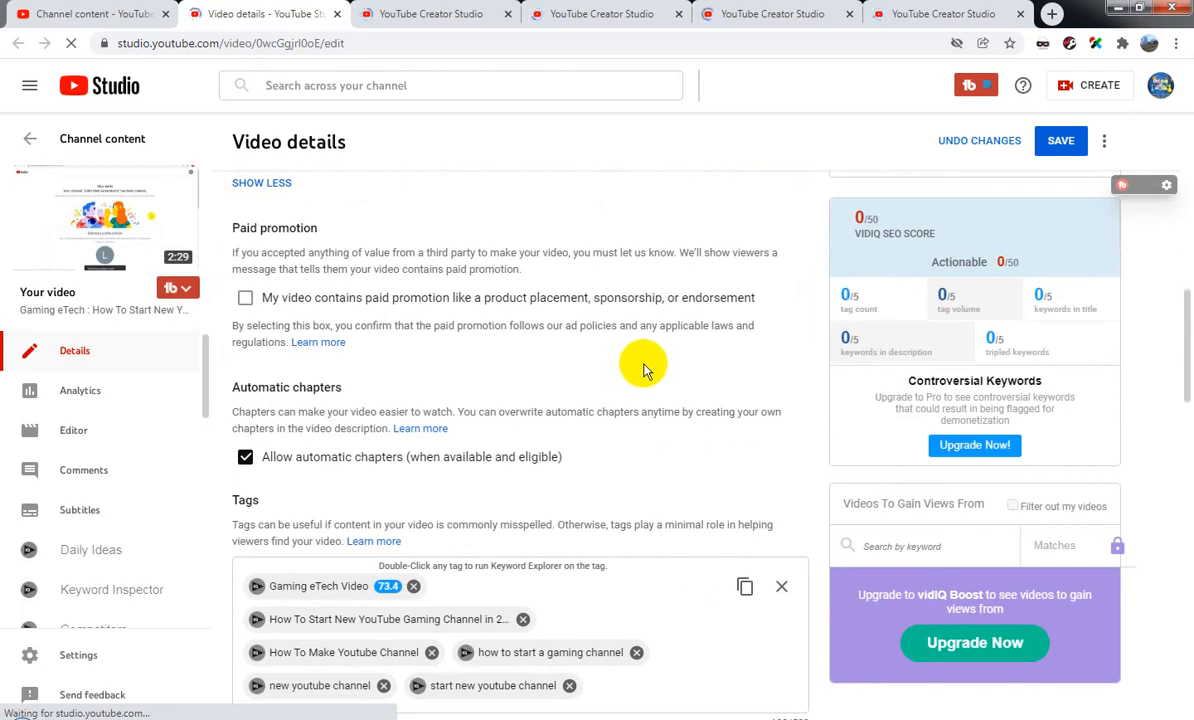
scroll(643, 369, "down", 8)
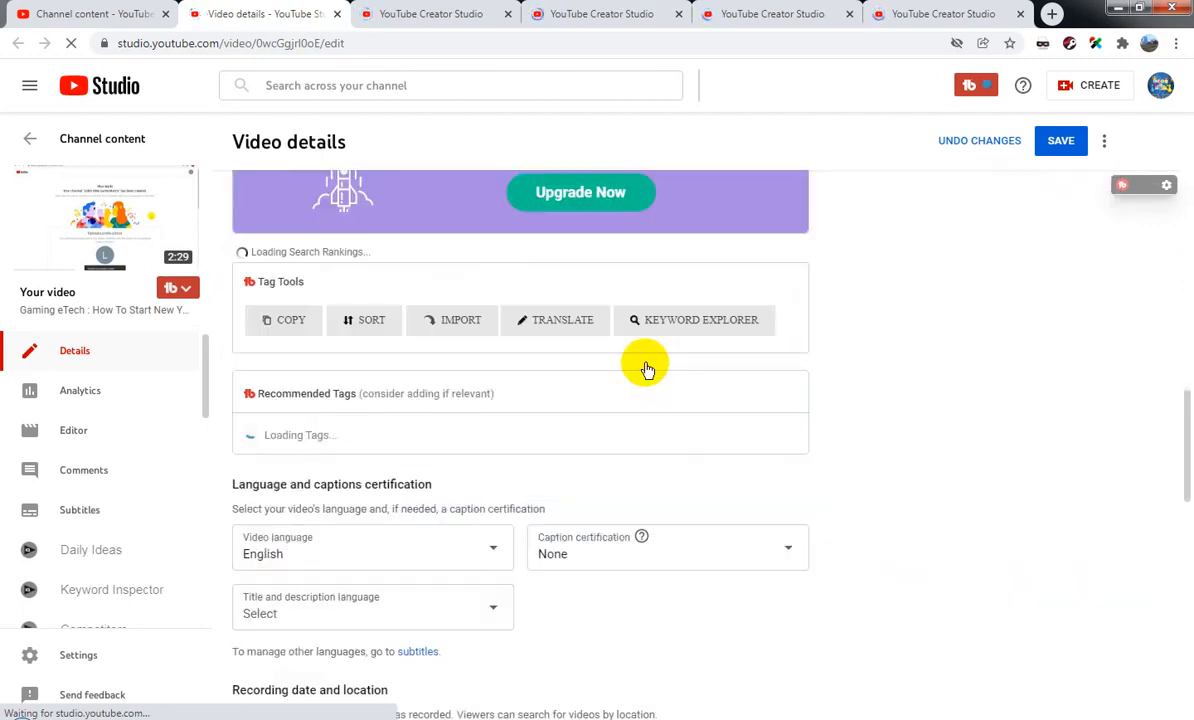
scroll(645, 370, "down", 4)
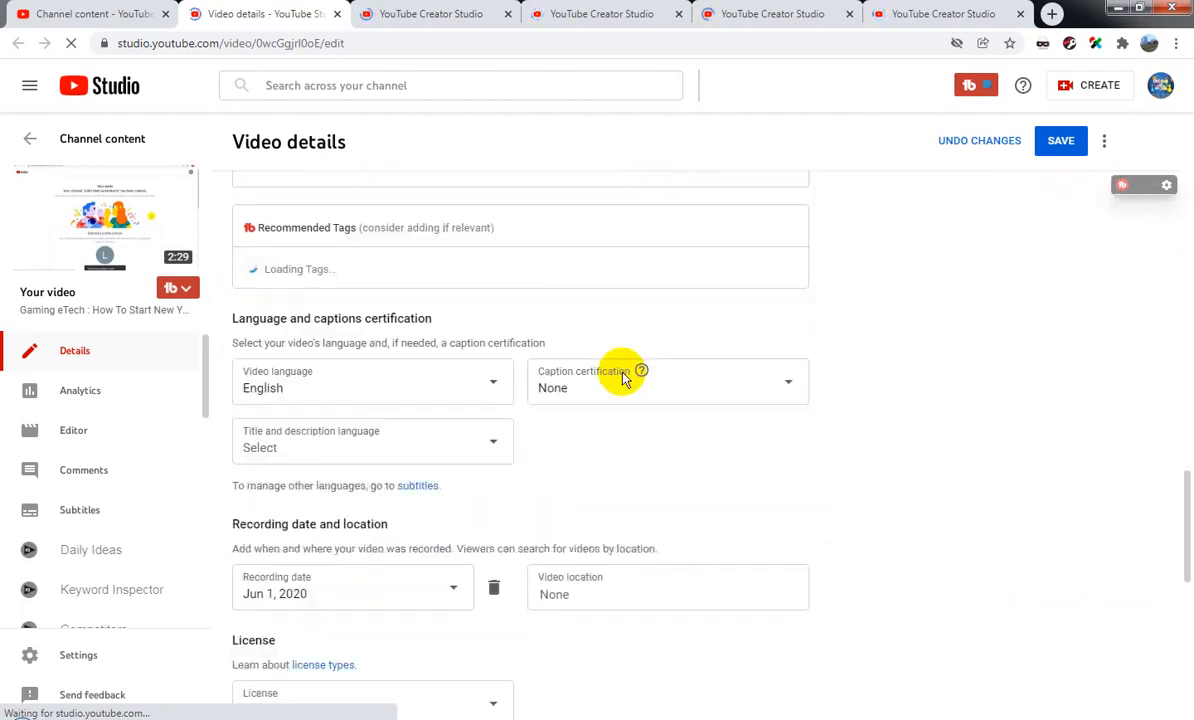
left_click(466, 447)
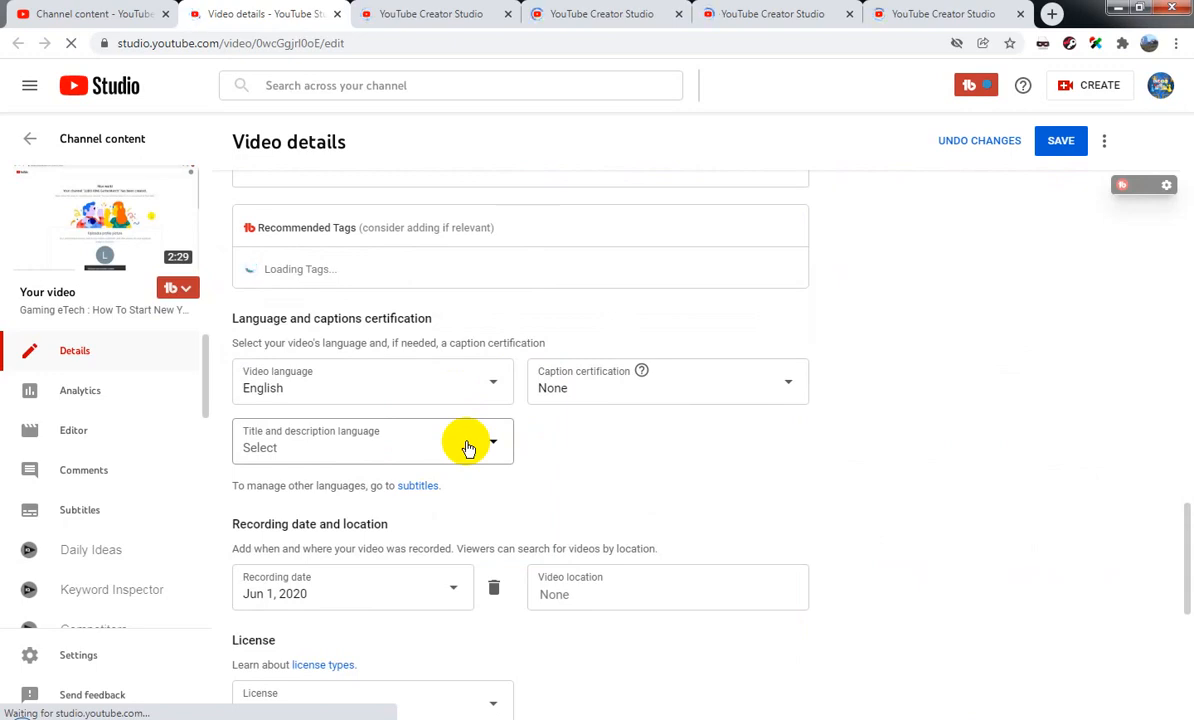
left_click(446, 420)
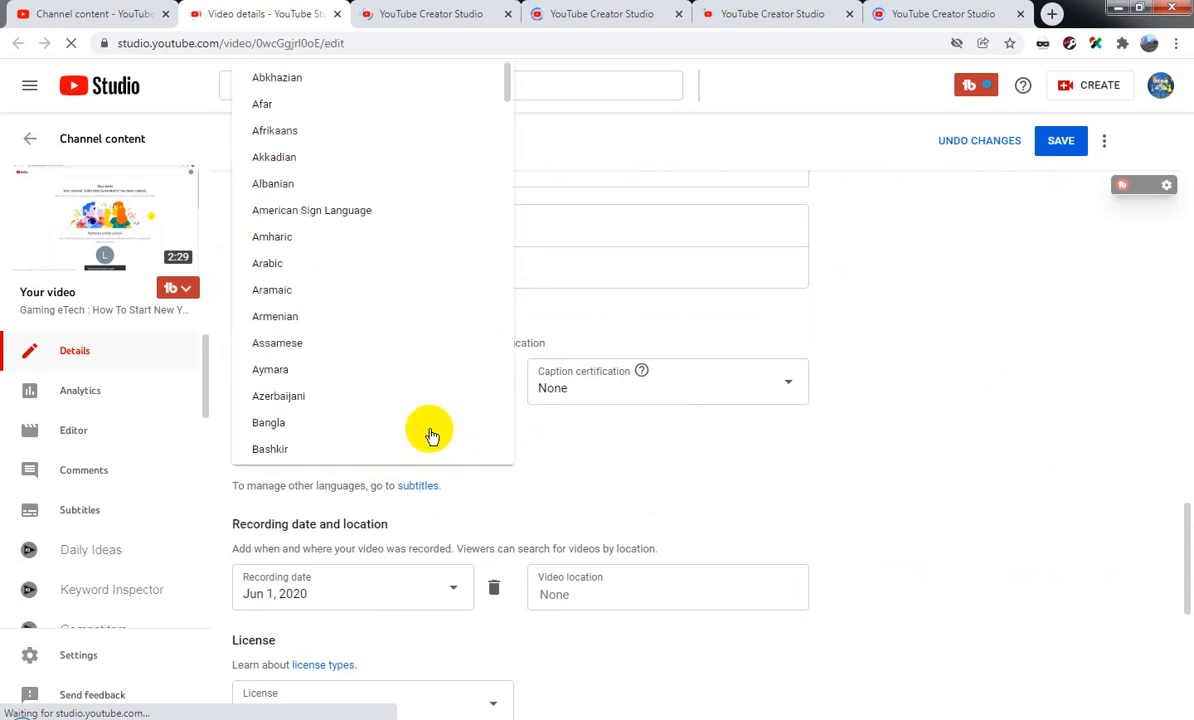
scroll(378, 318, "down", 8)
scroll(370, 335, "down", 2)
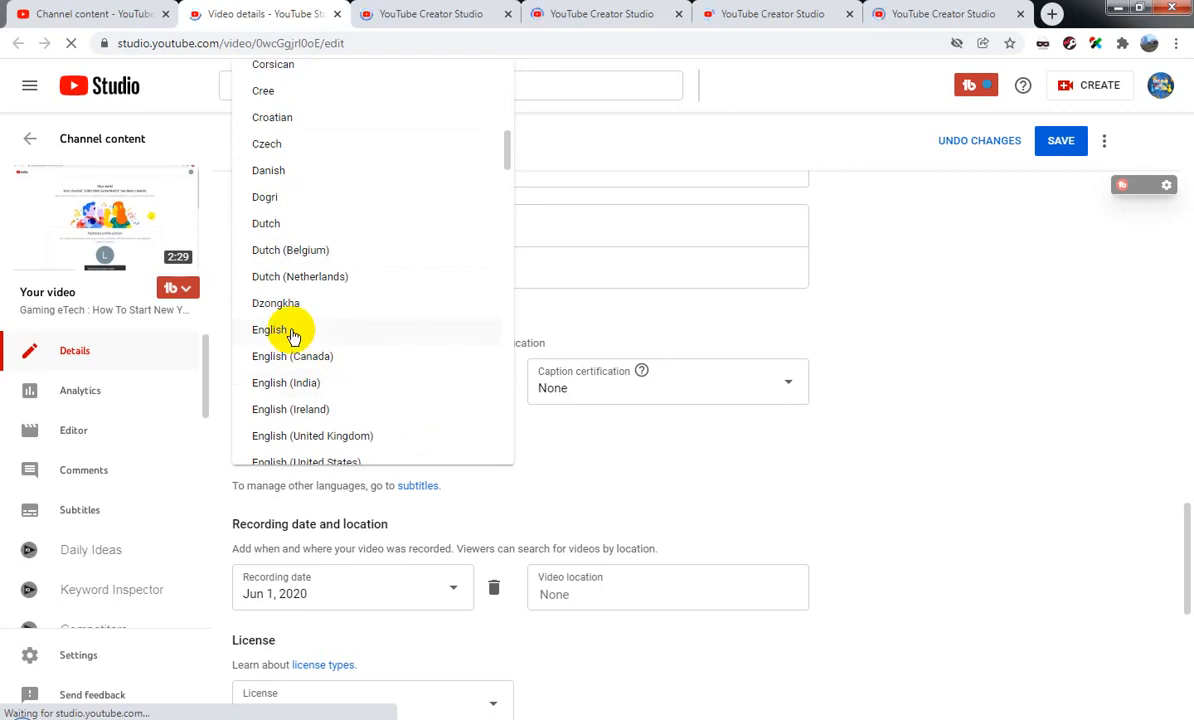
left_click(703, 400)
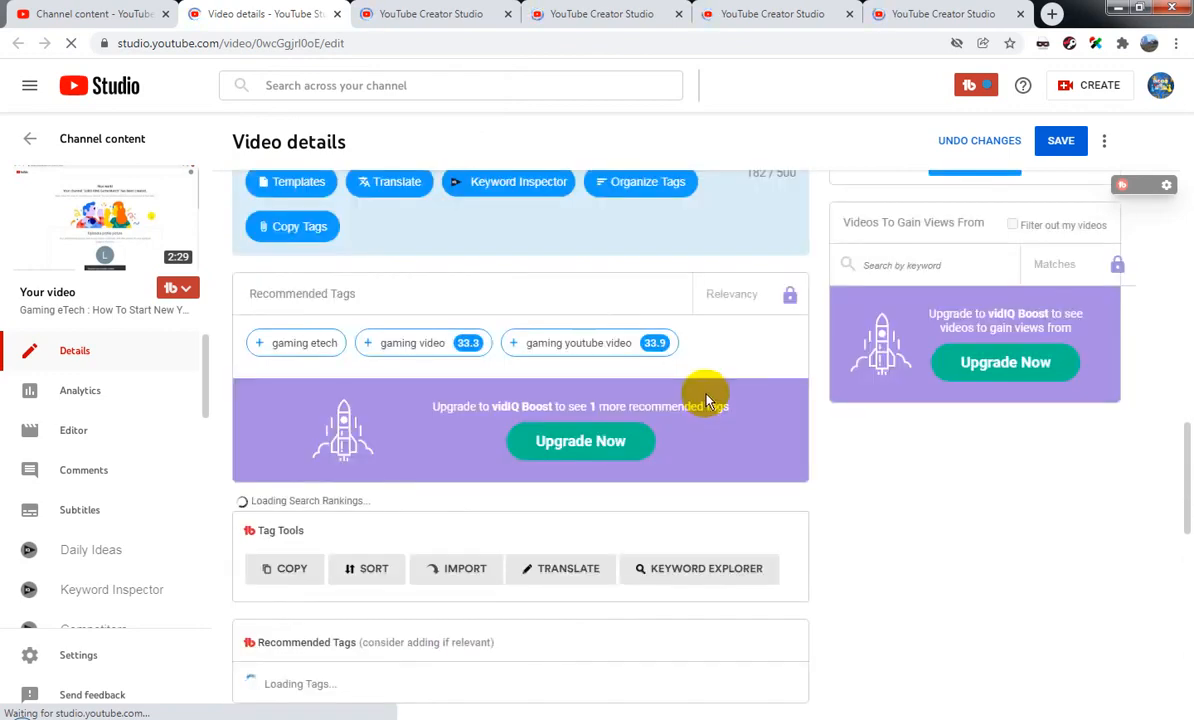
- Remove the "Gaming eTech Video" tag from the first video's tags
scroll(705, 398, "up", 5)
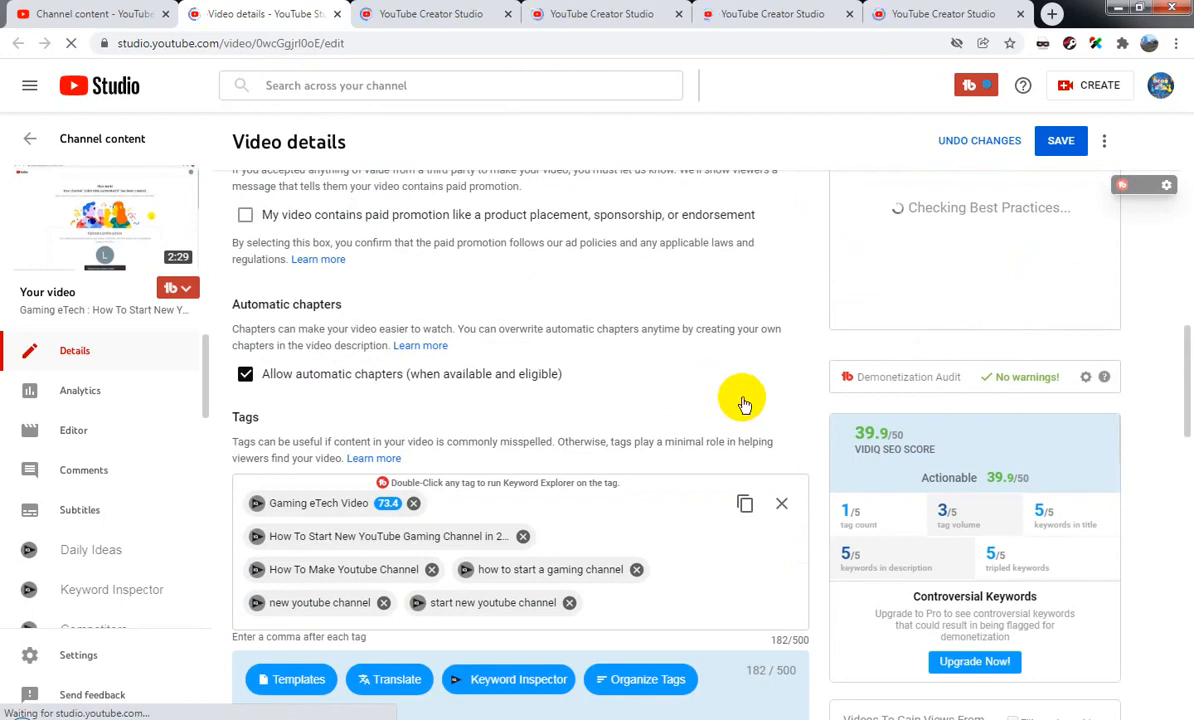
scroll(741, 400, "down", 2)
scroll(743, 403, "down", 3)
scroll(743, 403, "up", 8)
scroll(743, 403, "up", 5)
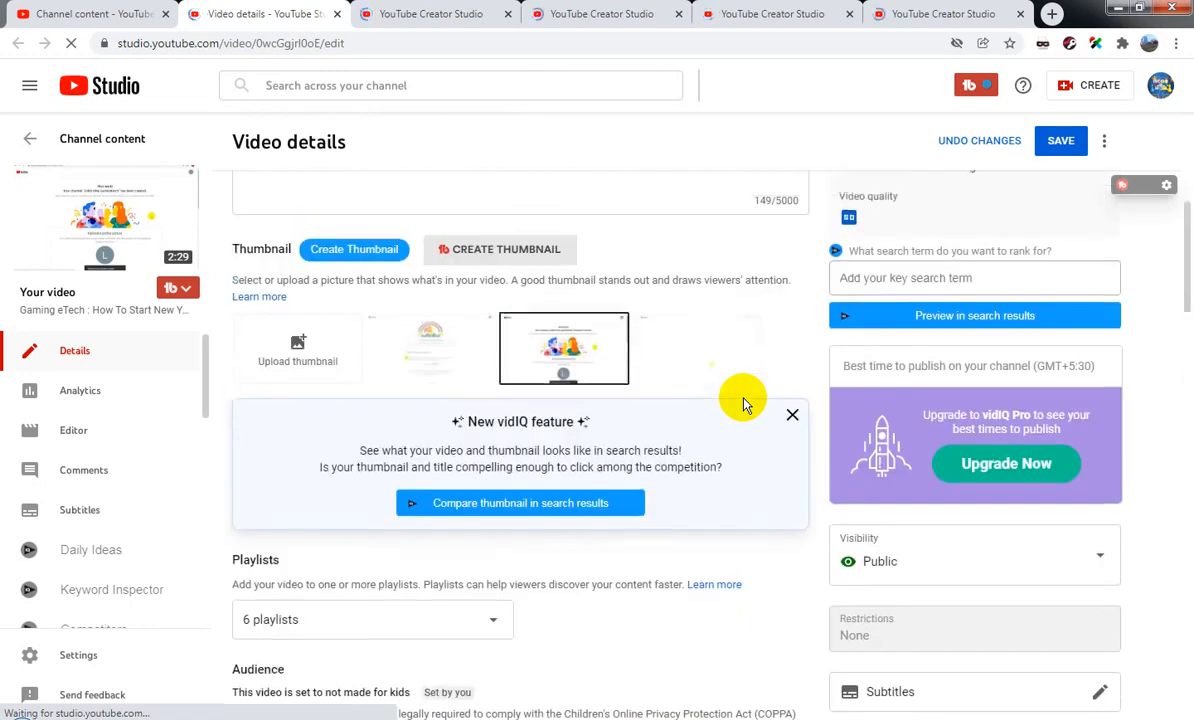
scroll(738, 400, "down", 1)
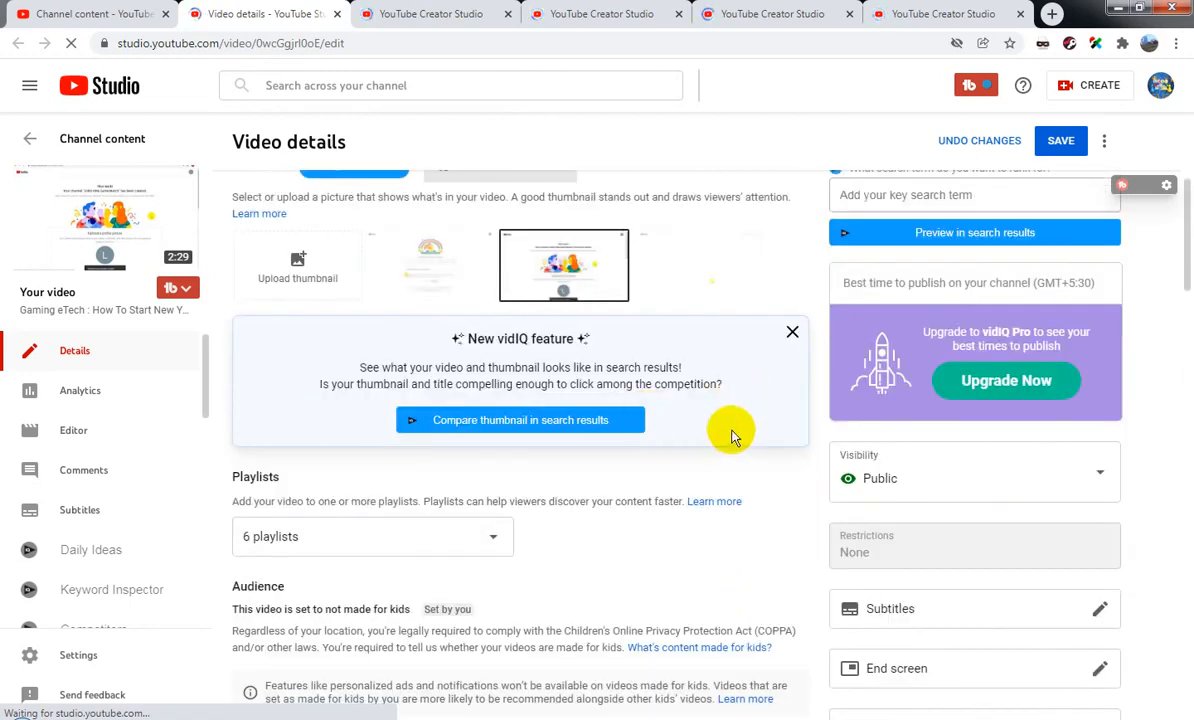
scroll(725, 426, "down", 2)
scroll(640, 413, "down", 5)
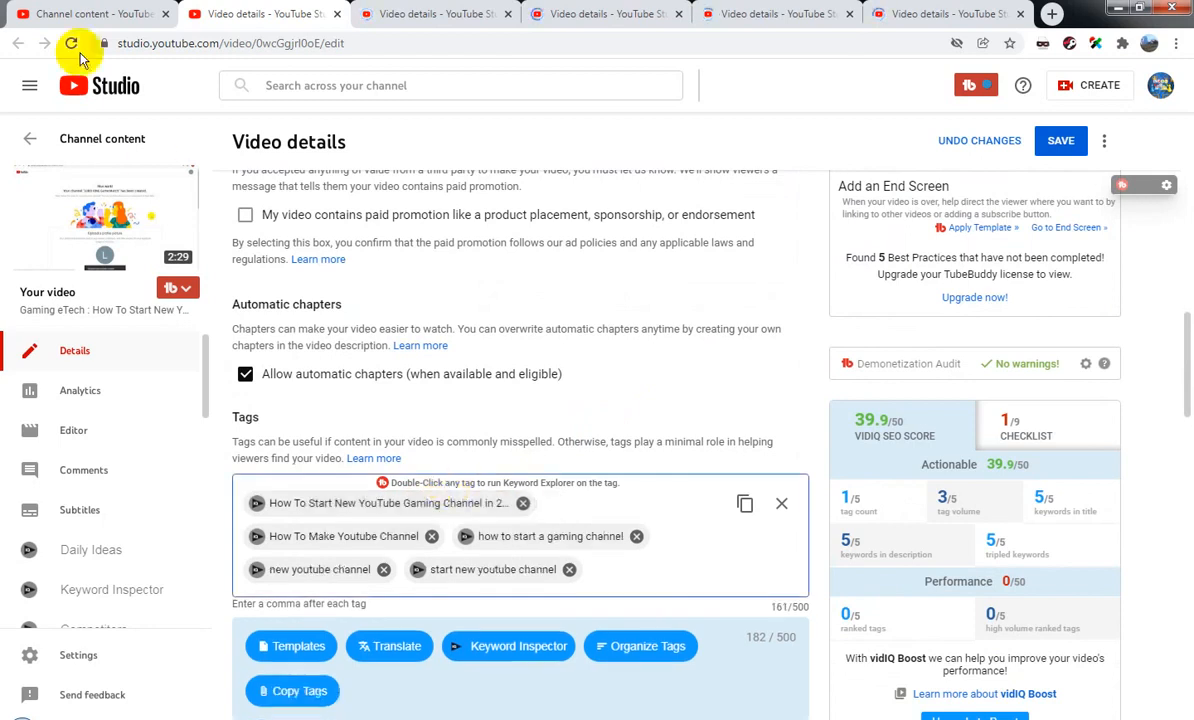
- Copy the channel name "Gaming eTech" from the channel content page and add it as a tag to the first video
left_click(97, 14)
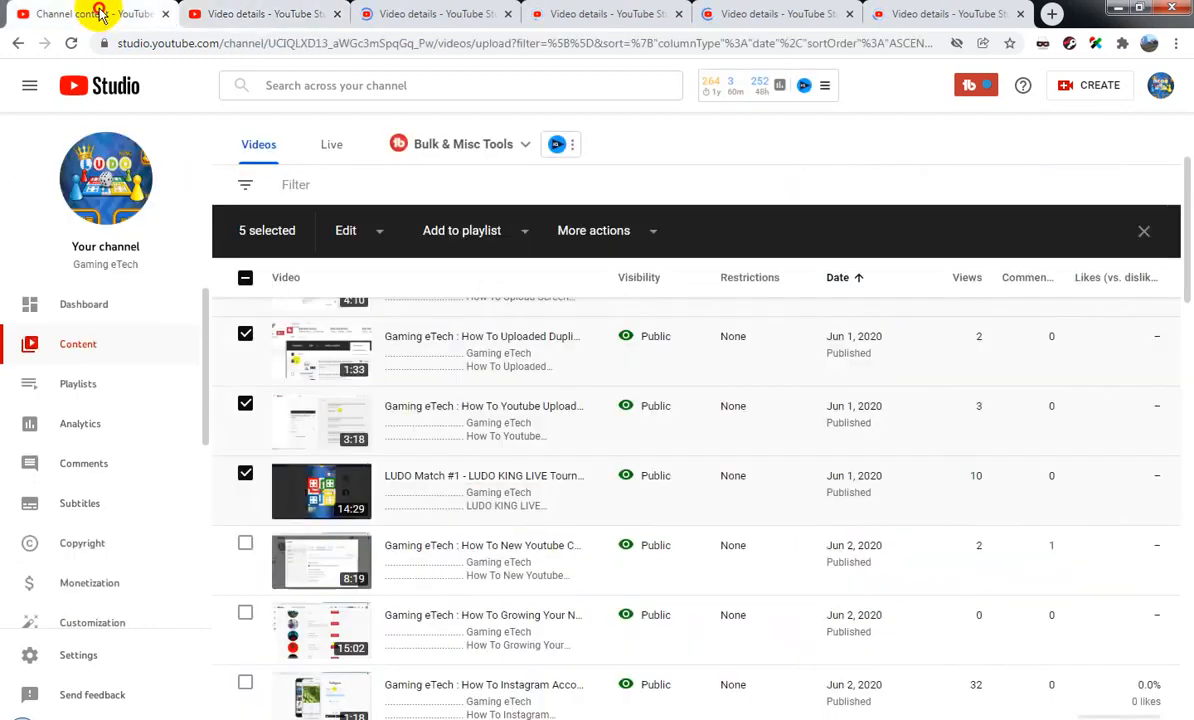
triple_click(120, 264)
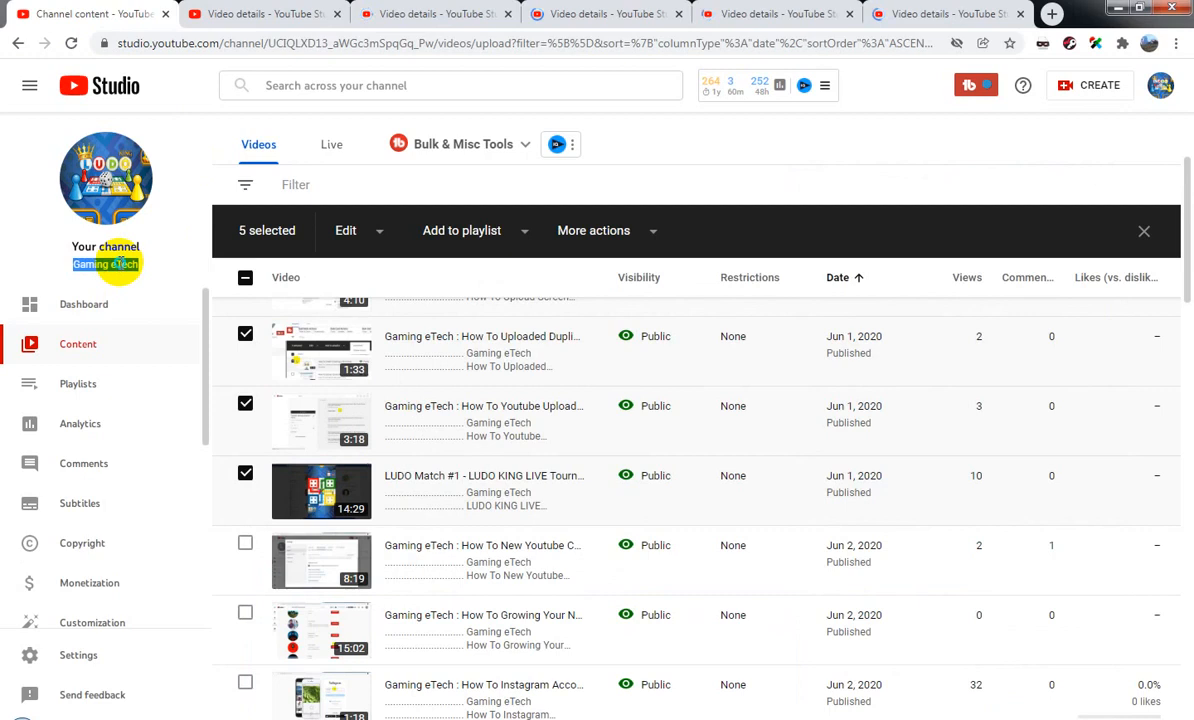
right_click(121, 264)
left_click(158, 271)
left_click(260, 10)
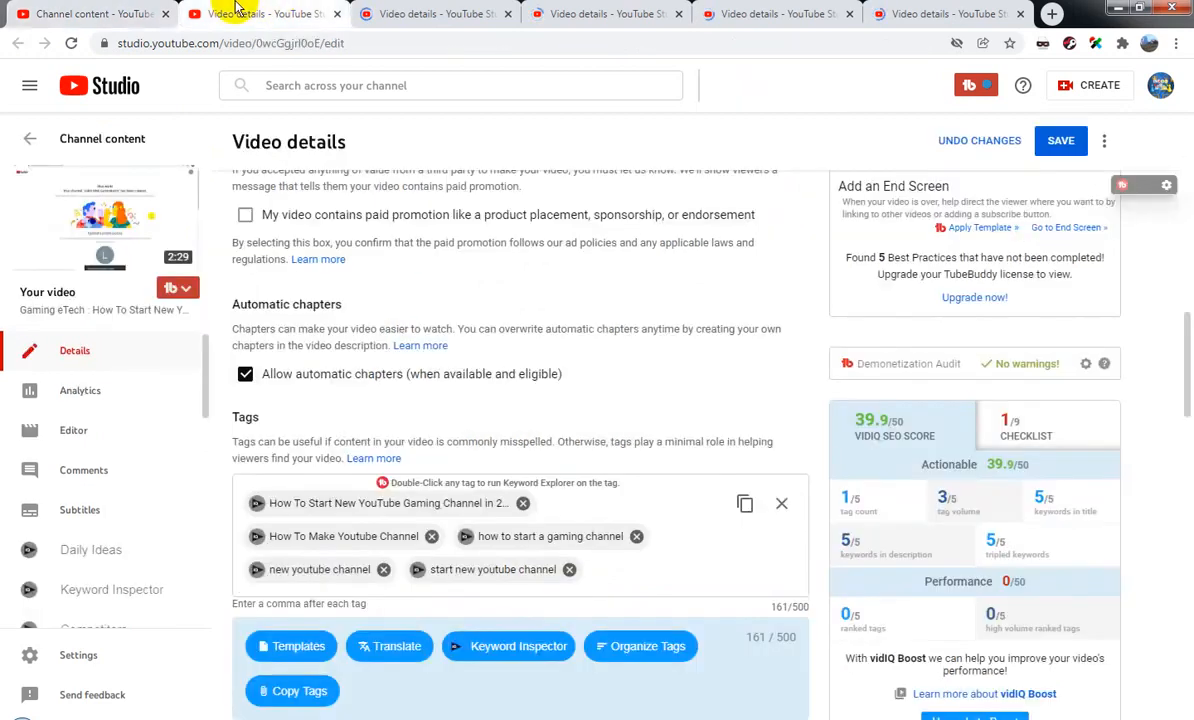
left_click(643, 572)
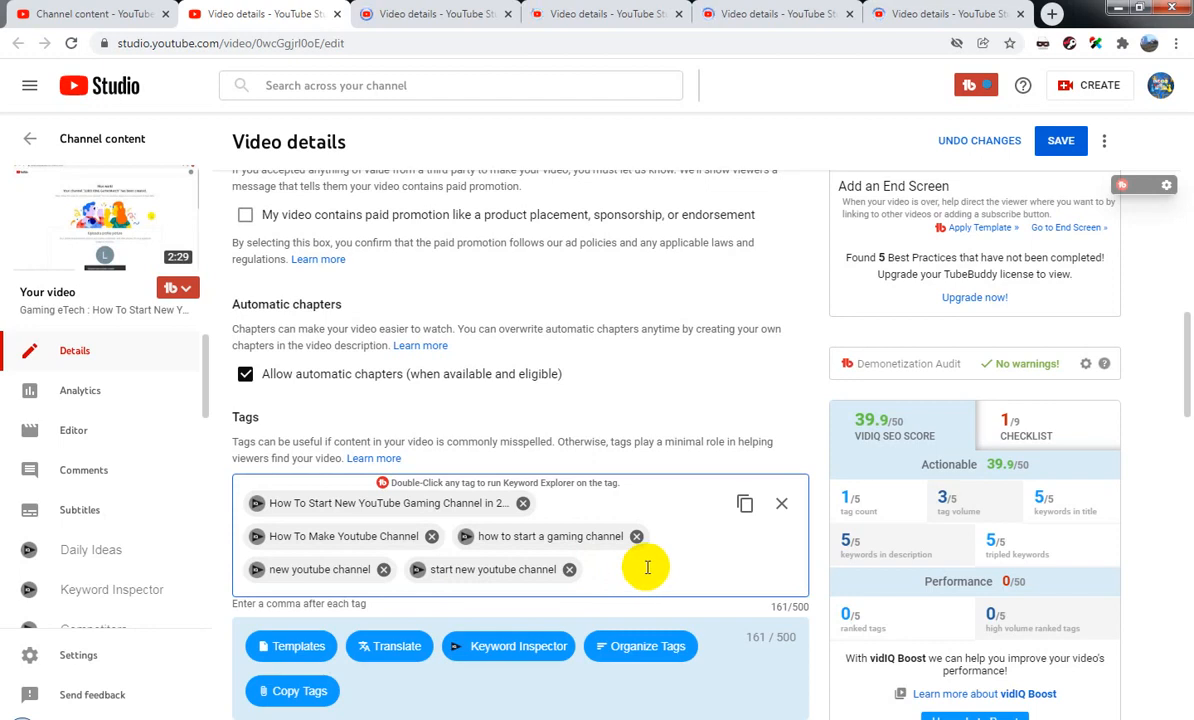
key("ctrl+v")
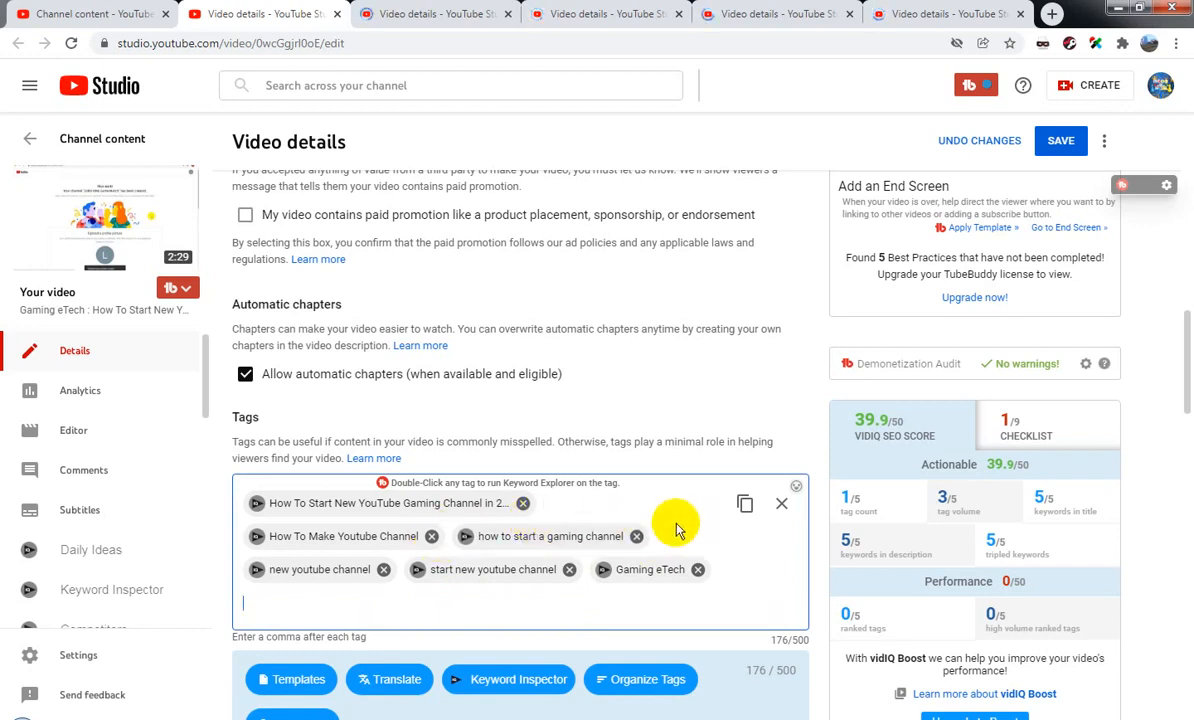
- Check the first video's tags section, save the video's changes and close its details tab
scroll(718, 547, "down", 1)
scroll(722, 547, "down", 6)
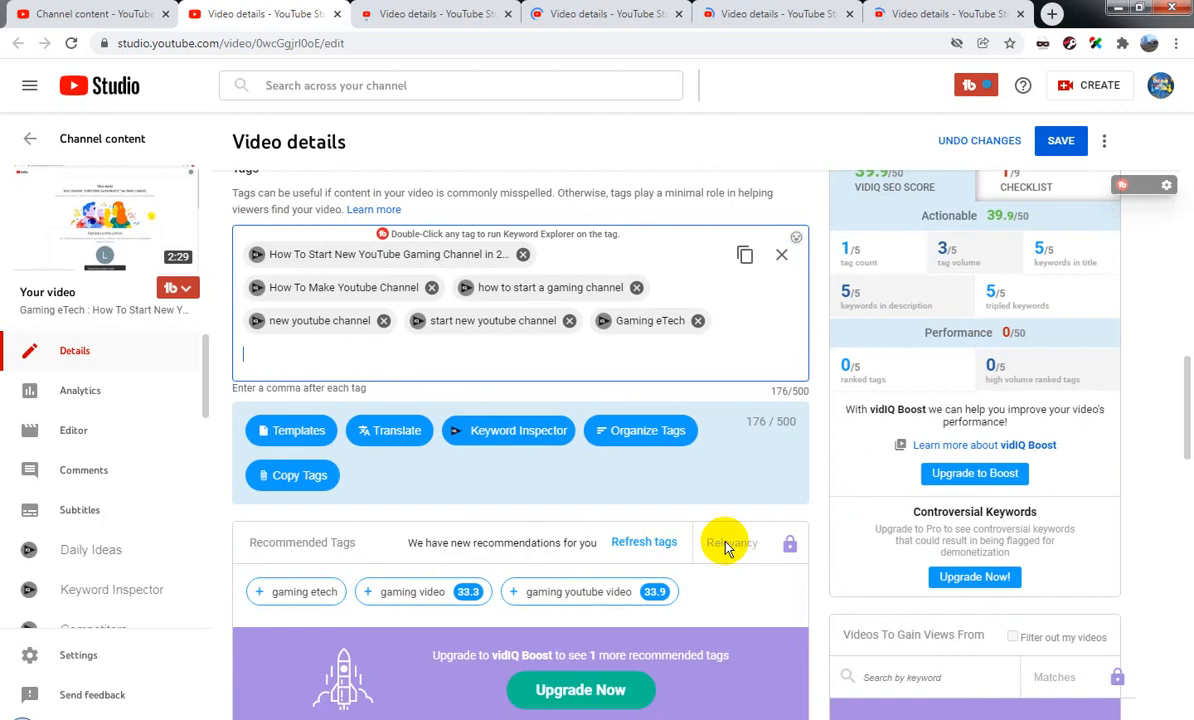
scroll(728, 546, "down", 2)
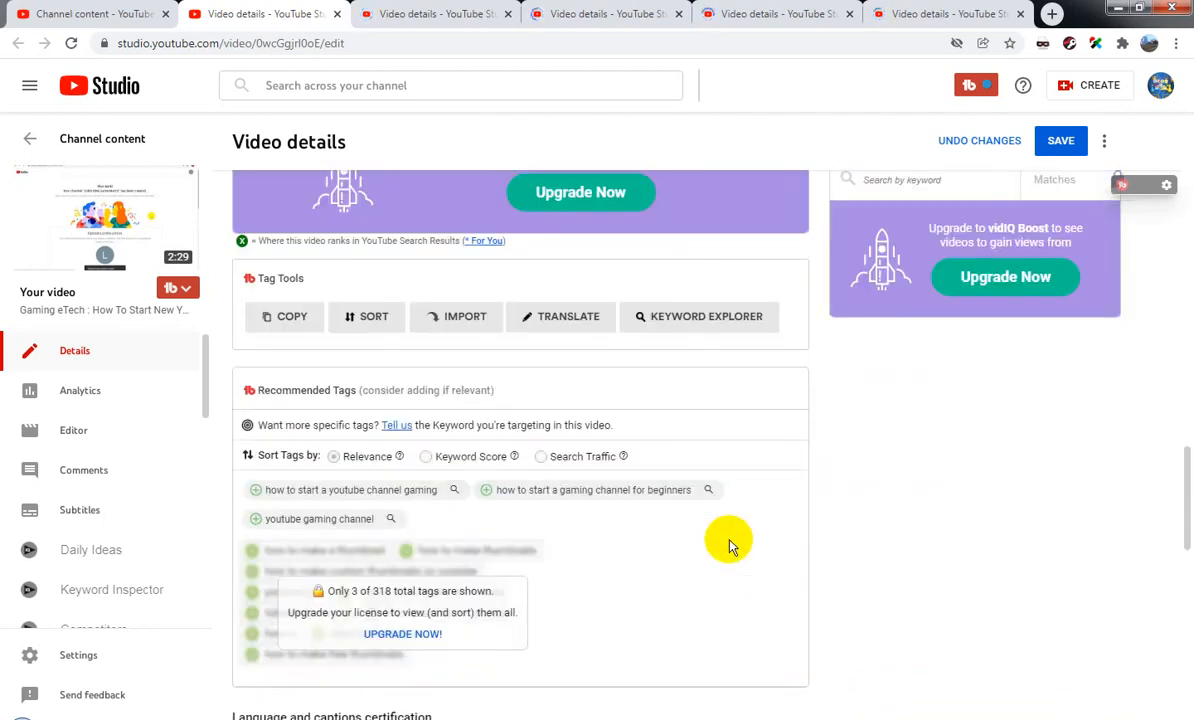
scroll(728, 545, "up", 4)
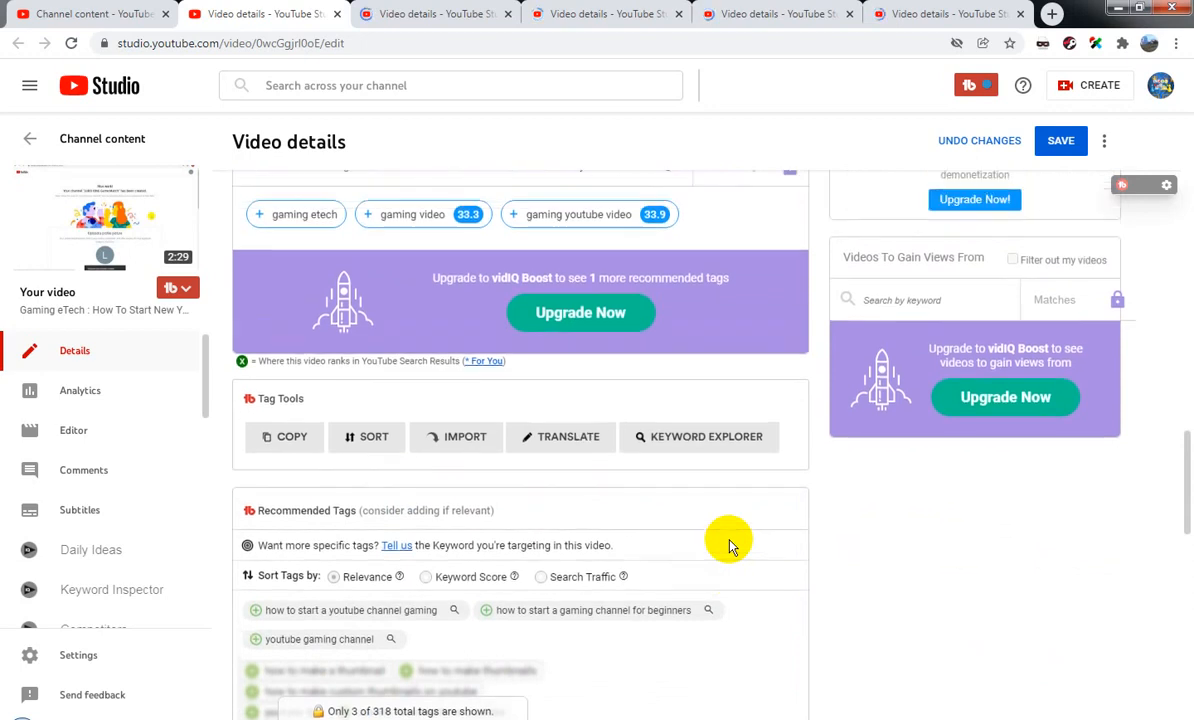
scroll(730, 546, "up", 8)
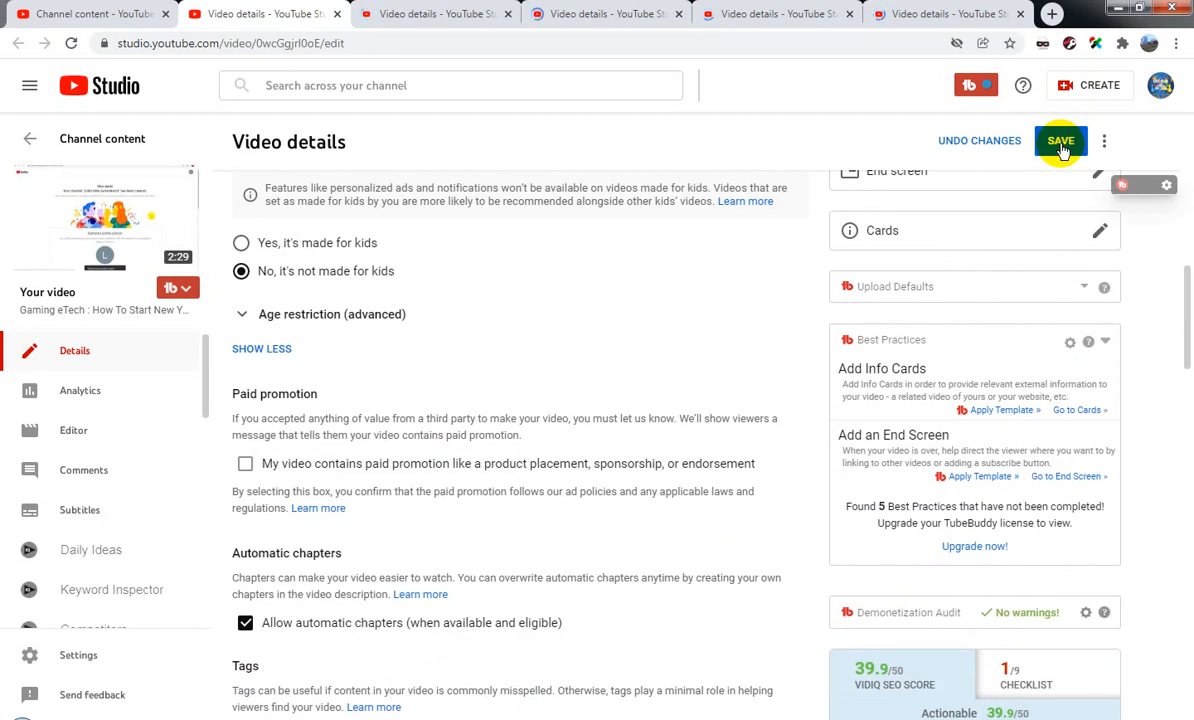
left_click(1062, 148)
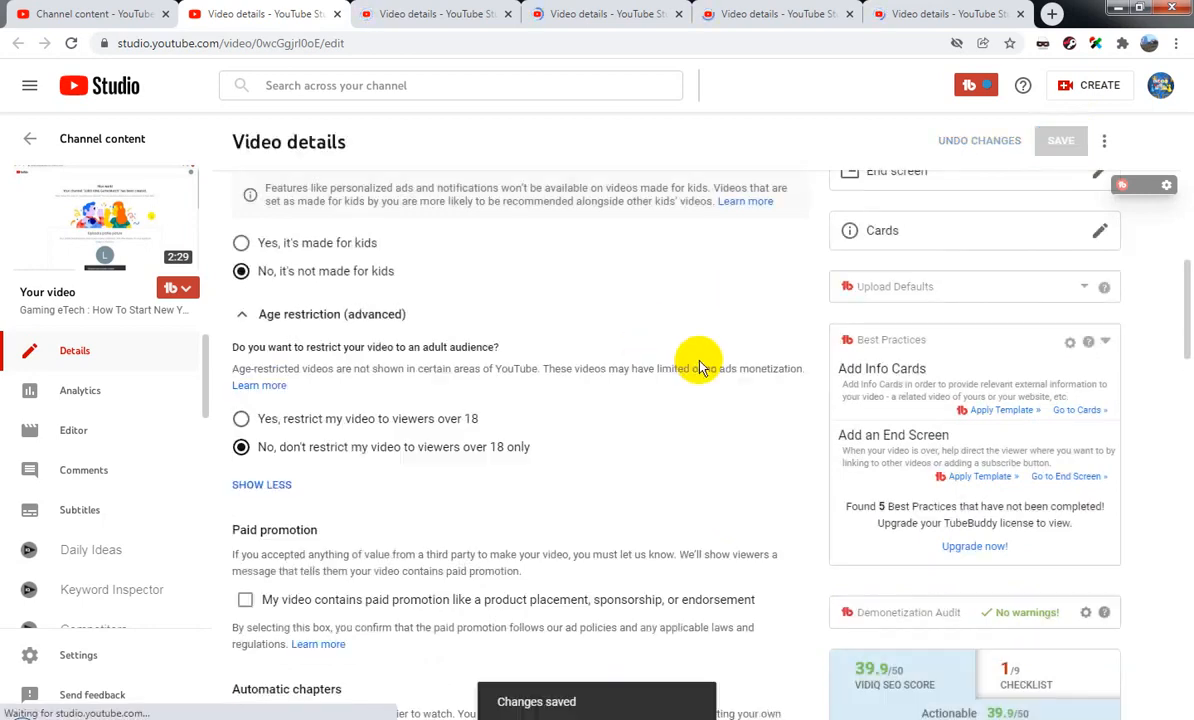
left_click(337, 14)
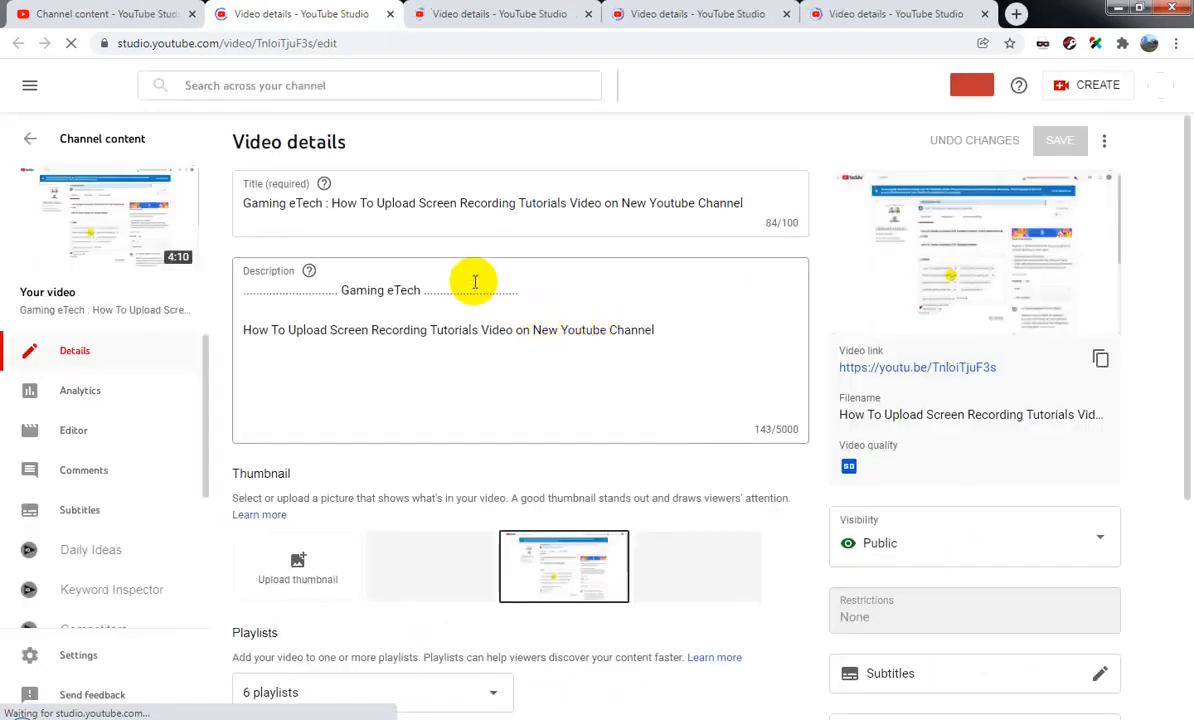
- In the second video's details, copy the title text "How To Upload Screen Recording Tutorials Video on New Youtube Channel"
left_click_drag(332, 203, 752, 201)
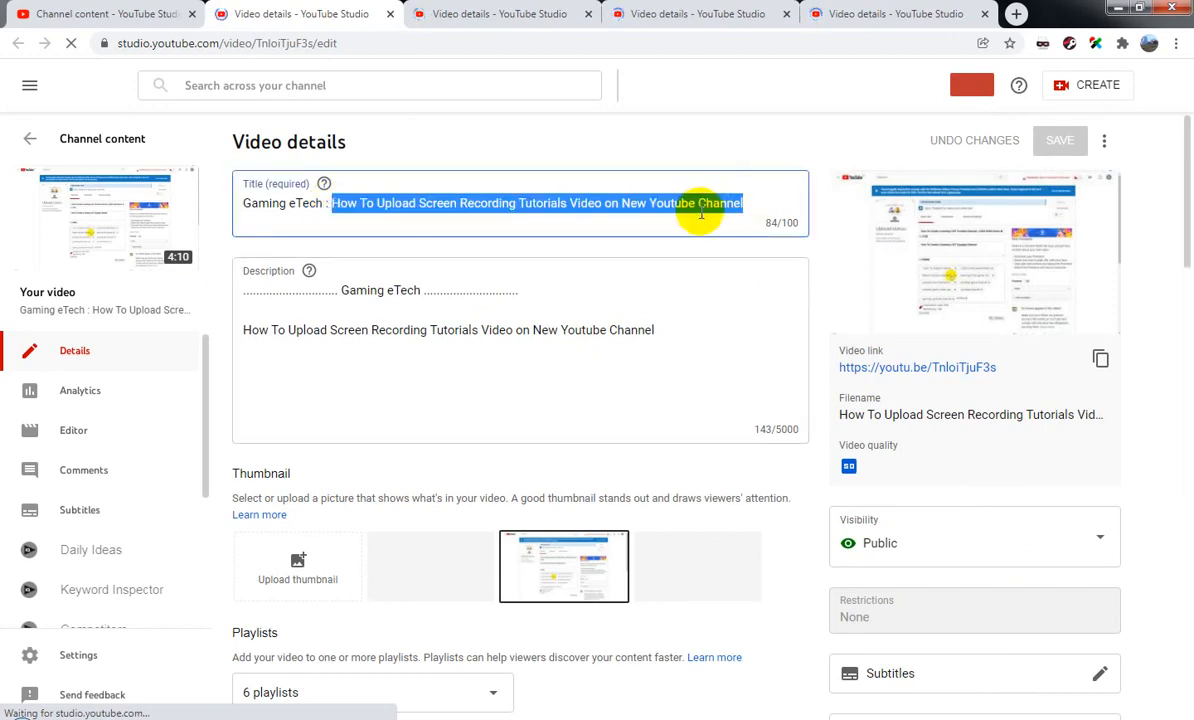
right_click(701, 205)
left_click(763, 242)
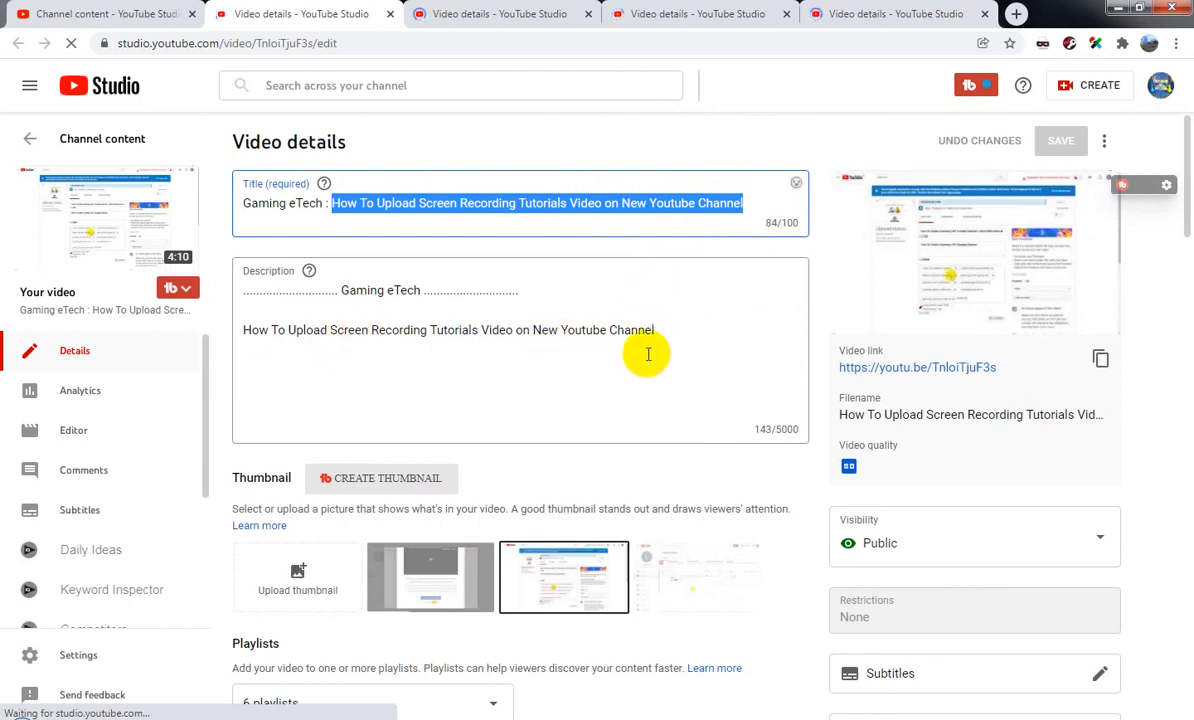
- Set the second video's title and description language to English
scroll(648, 354, "down", 10)
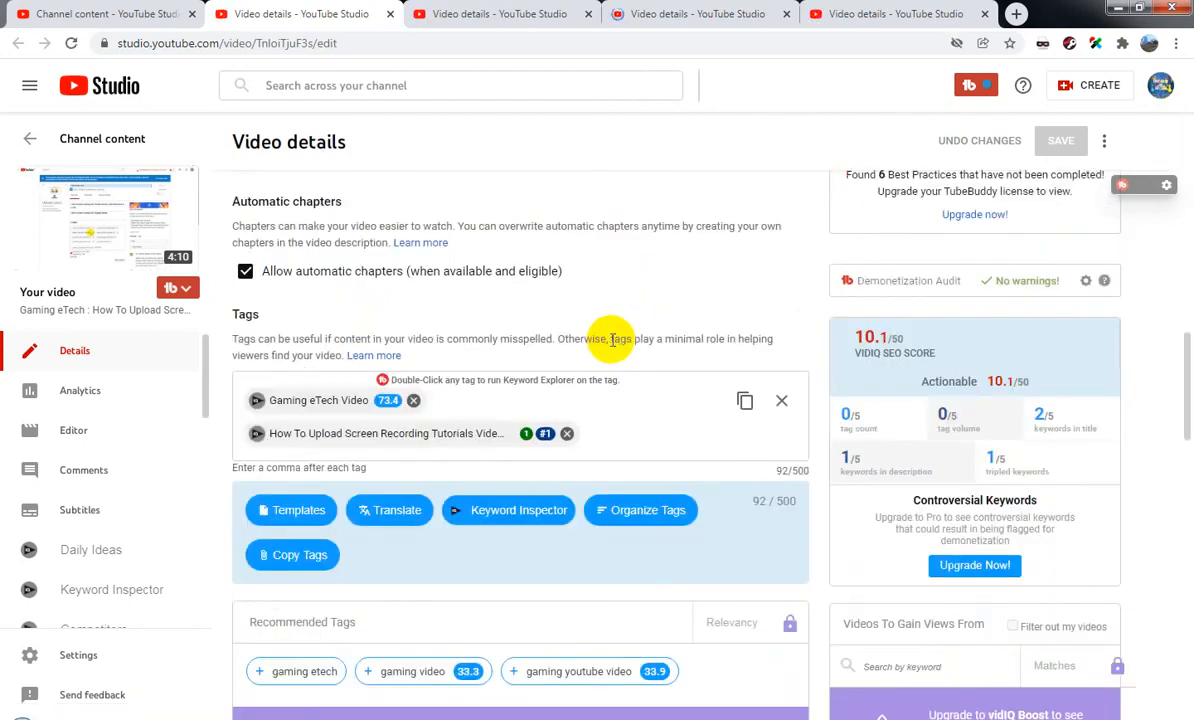
scroll(612, 340, "down", 6)
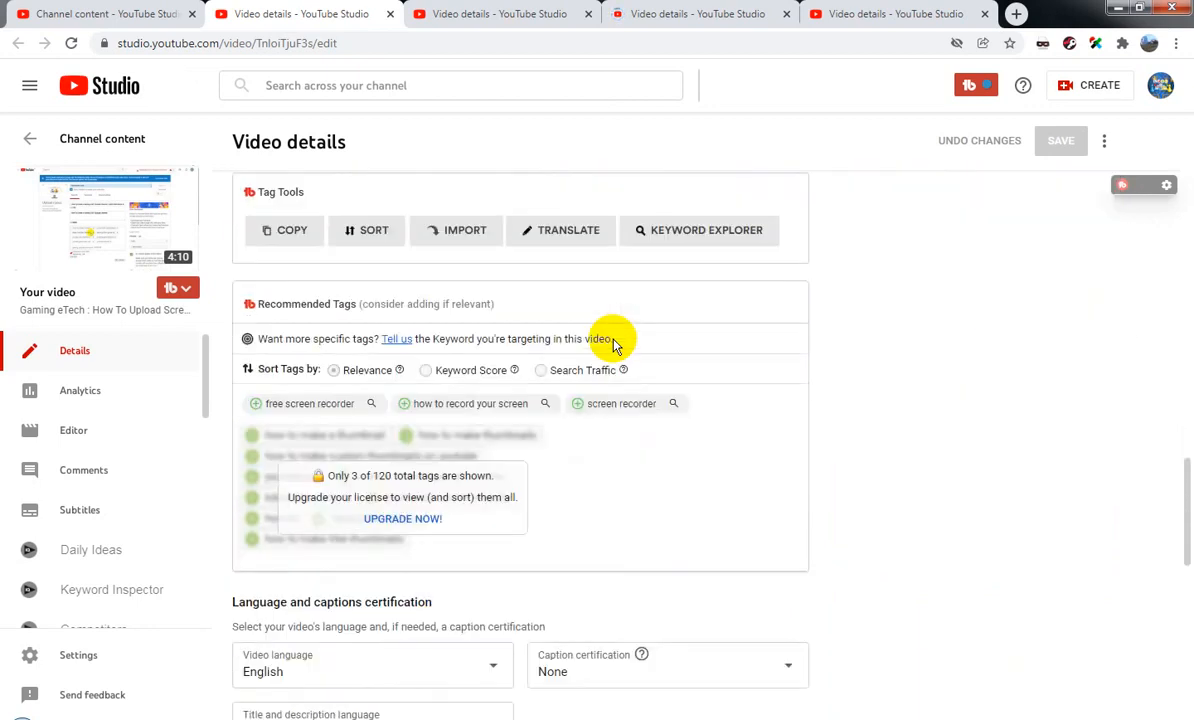
scroll(614, 343, "down", 2)
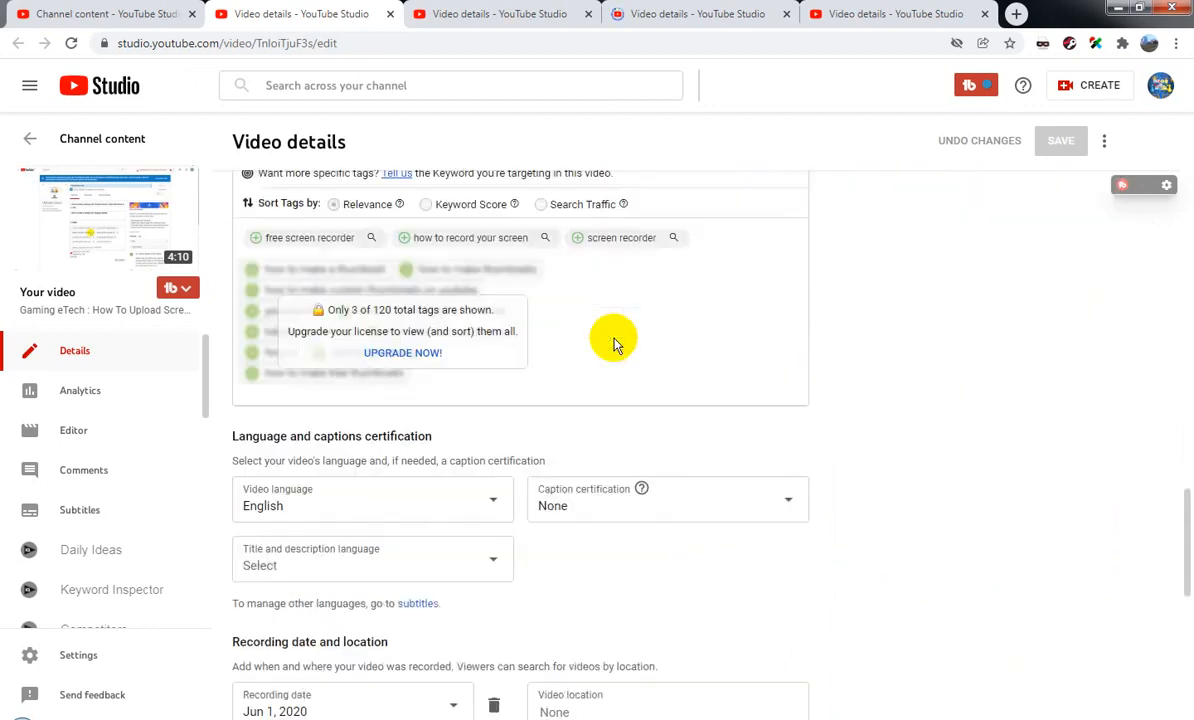
left_click(398, 535)
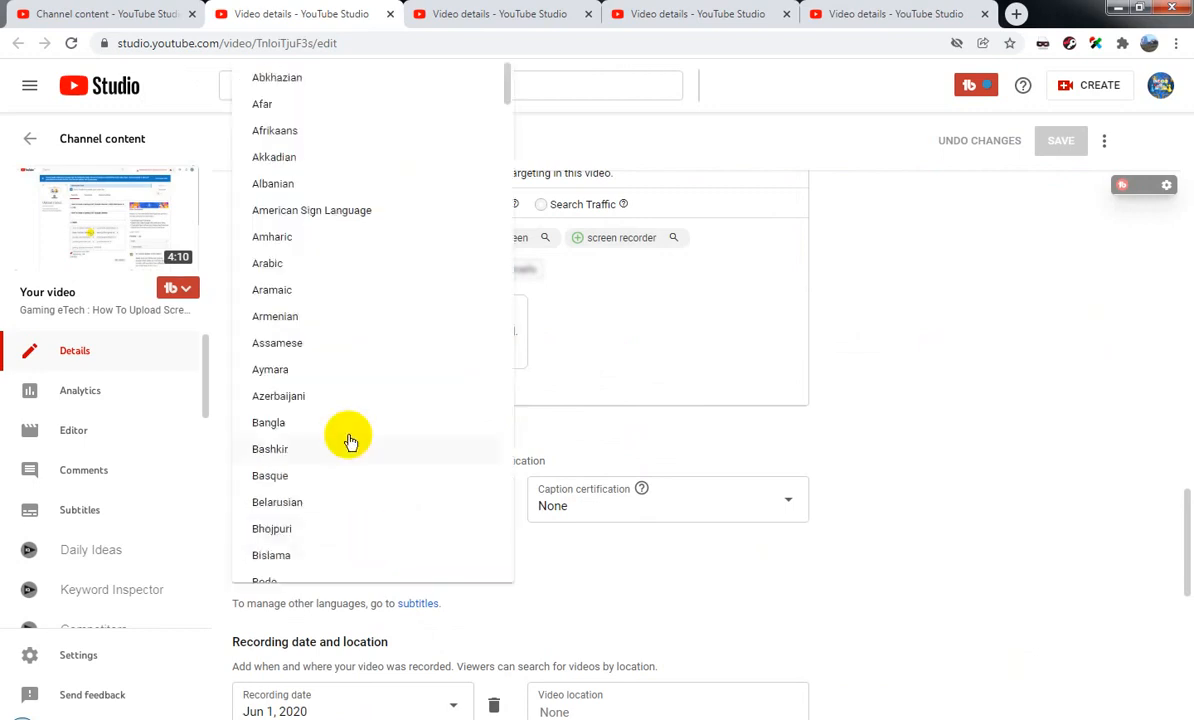
scroll(349, 437, "down", 5)
scroll(349, 437, "down", 5)
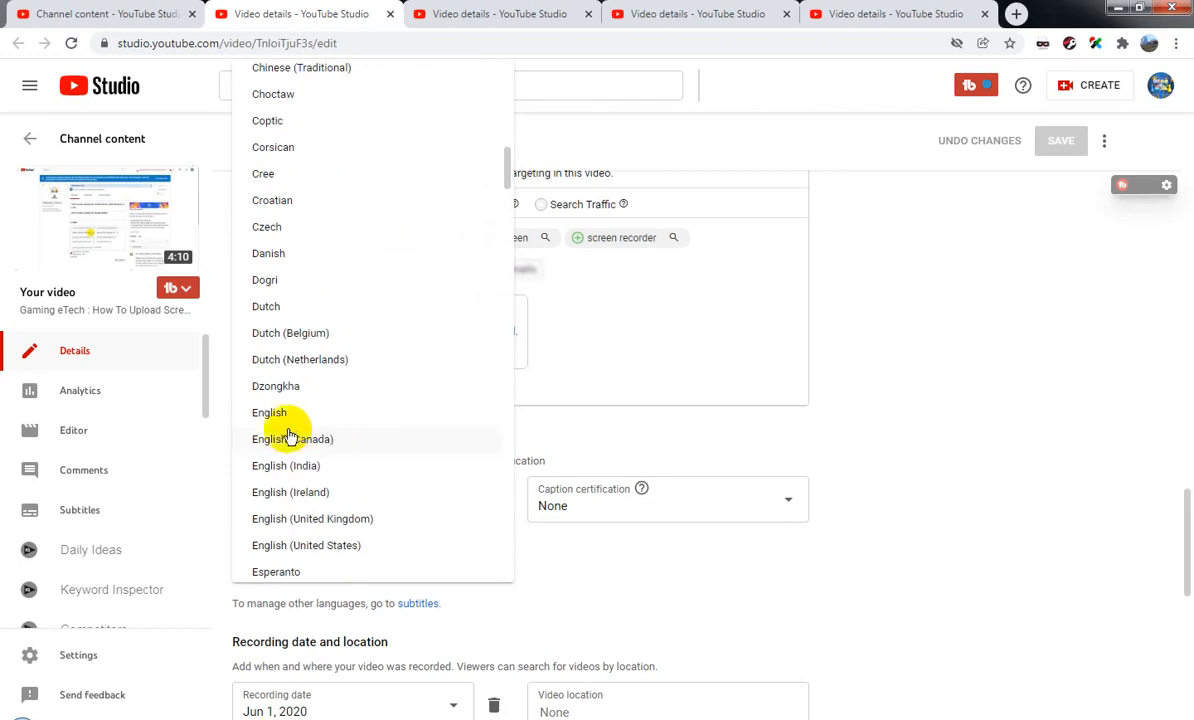
left_click(608, 453)
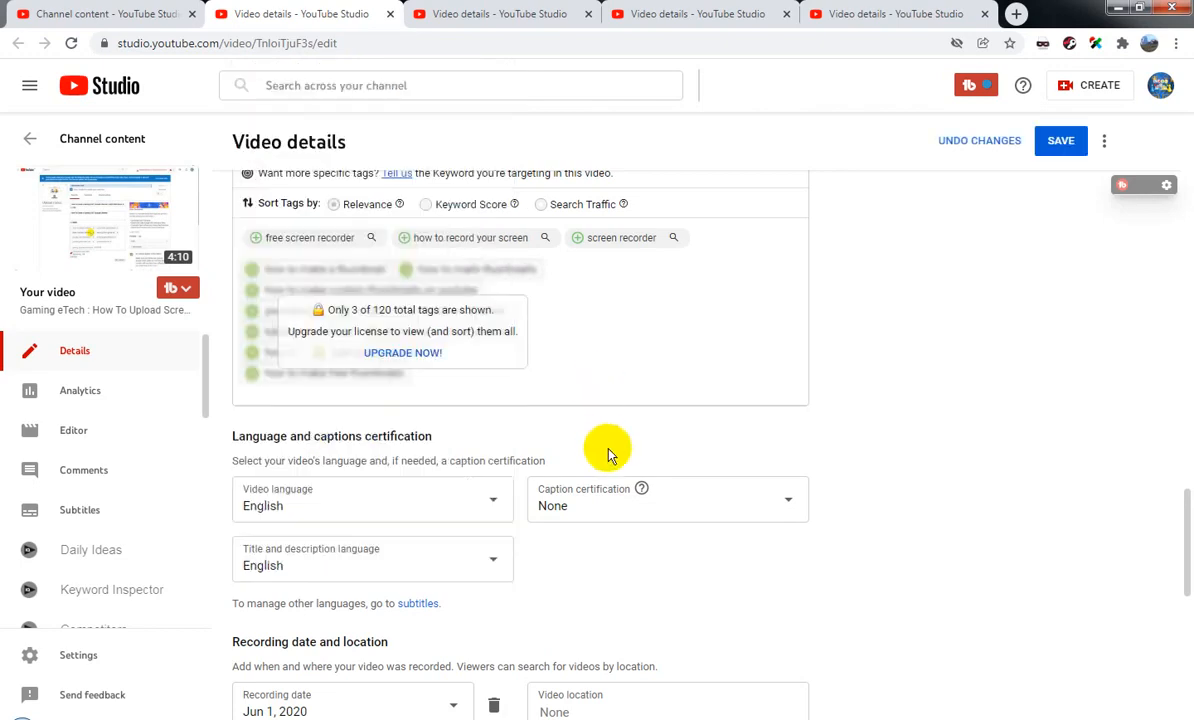
- Remove the "Gaming eTech Video" tag from the second video's tags
scroll(610, 453, "up", 4)
scroll(608, 452, "up", 5)
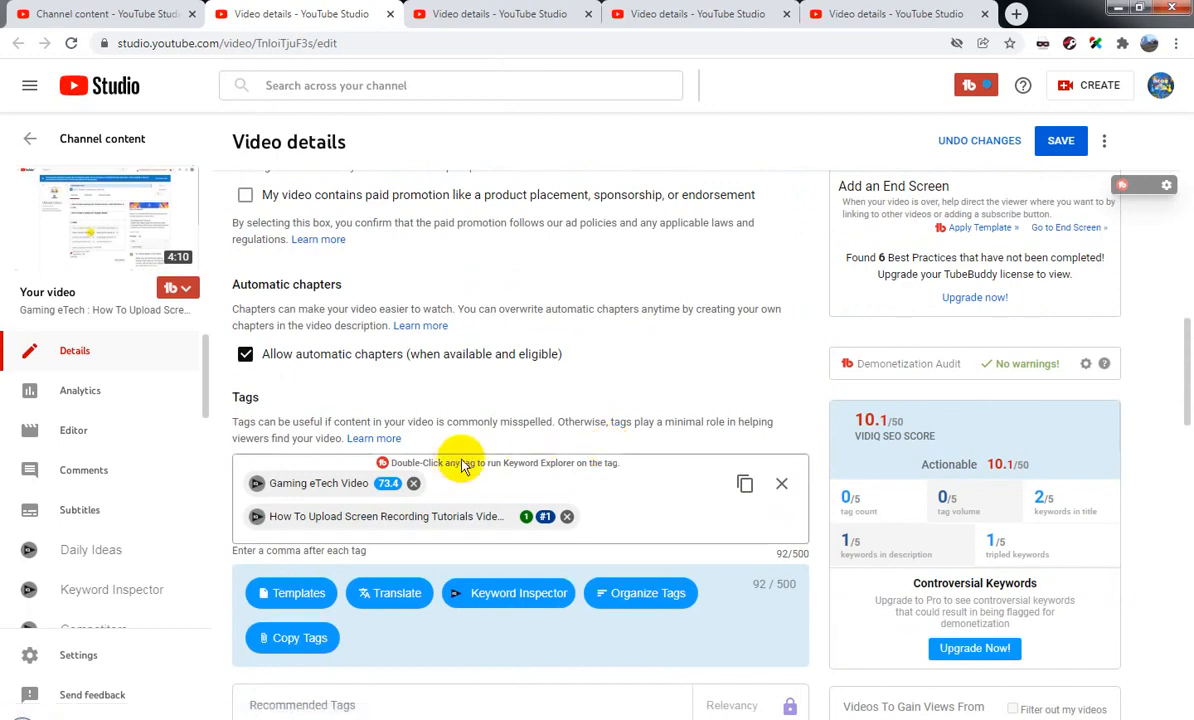
left_click(414, 484)
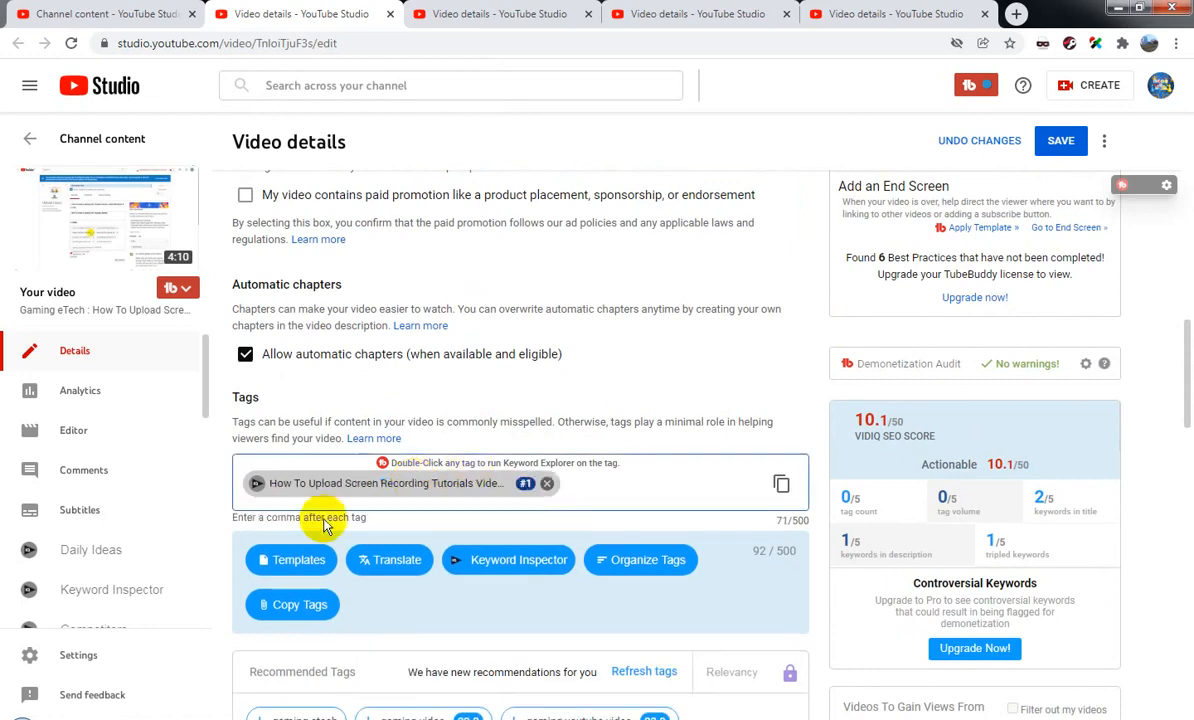
- Copy the channel name "Gaming eTech" from the channel content page and add it as a tag to the second video
left_click(115, 12)
triple_click(138, 263)
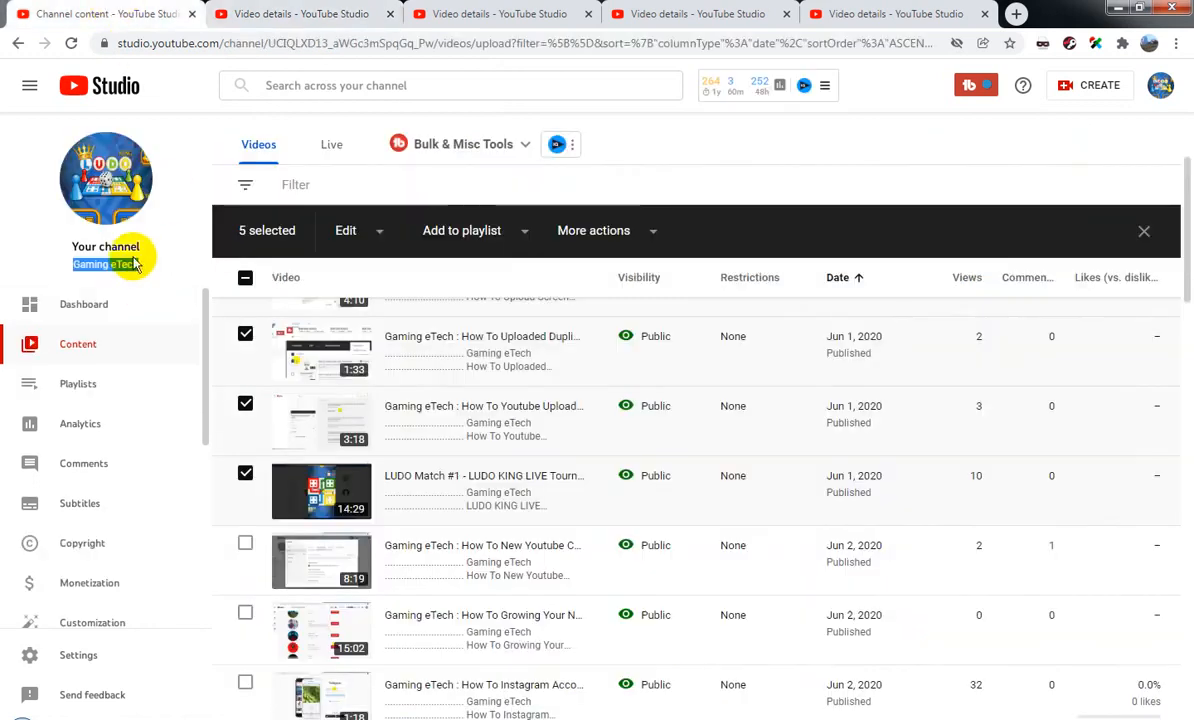
right_click(128, 272)
left_click(150, 277)
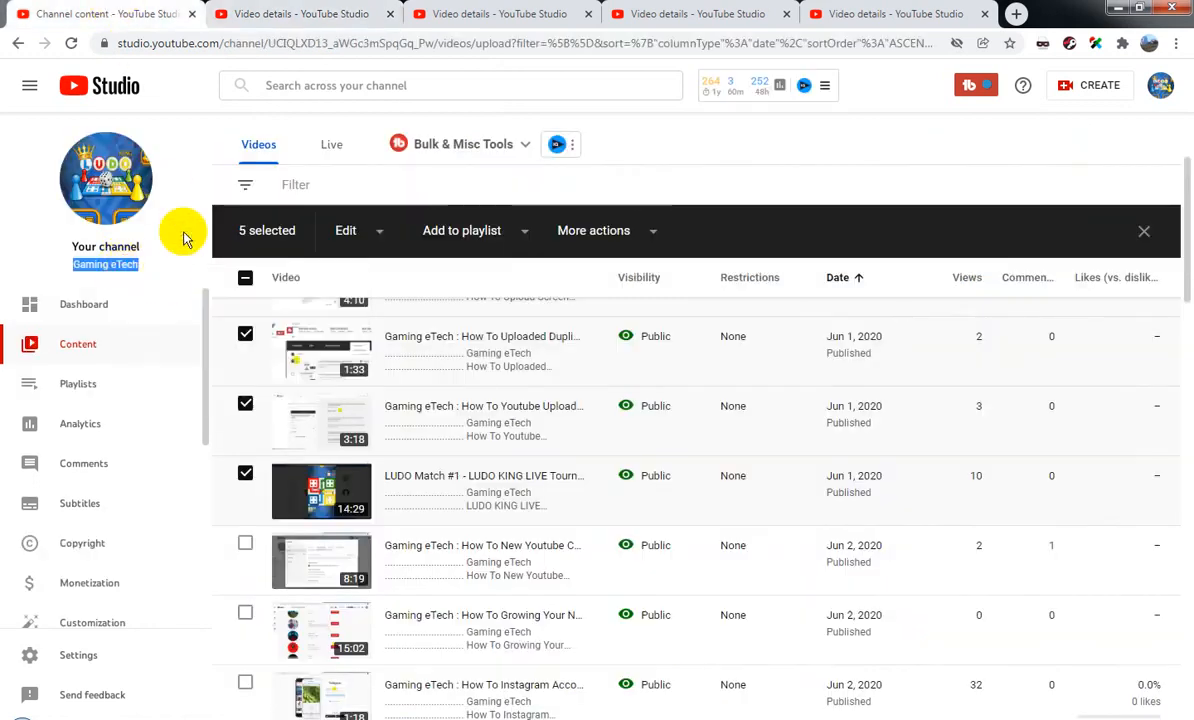
left_click(298, 12)
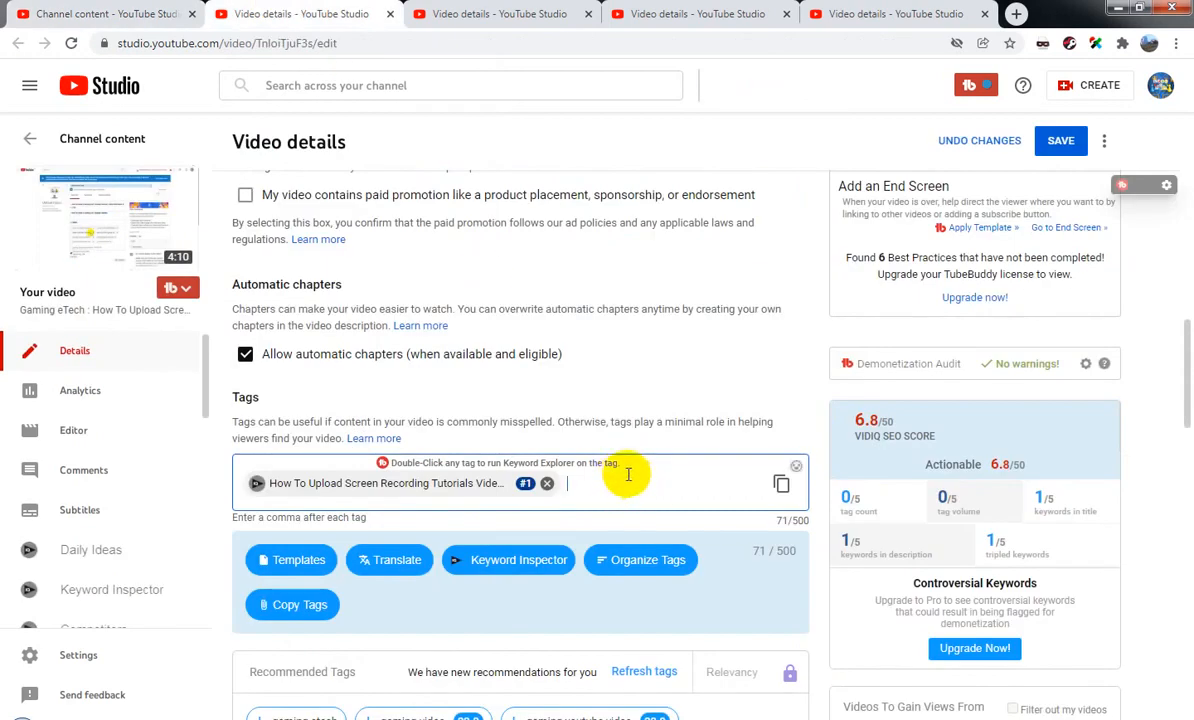
key("ctrl+v")
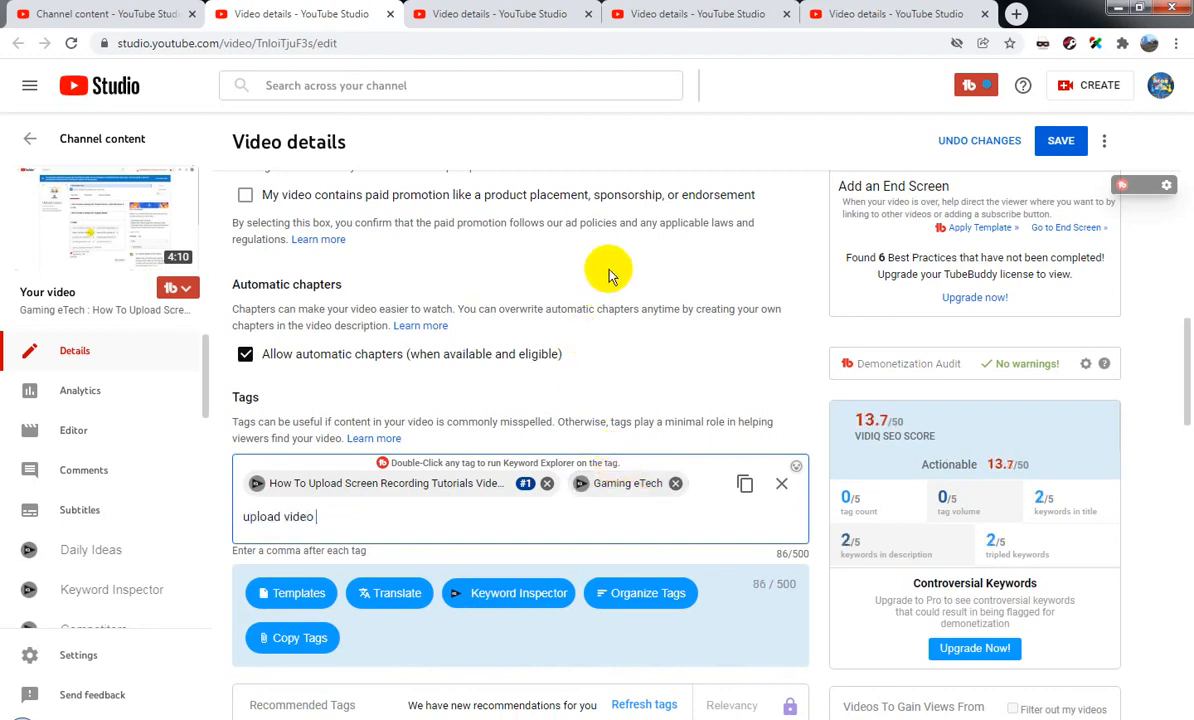
- Add the tags "upload video on youtube" and "youtube video upload" to the second video
type("be")
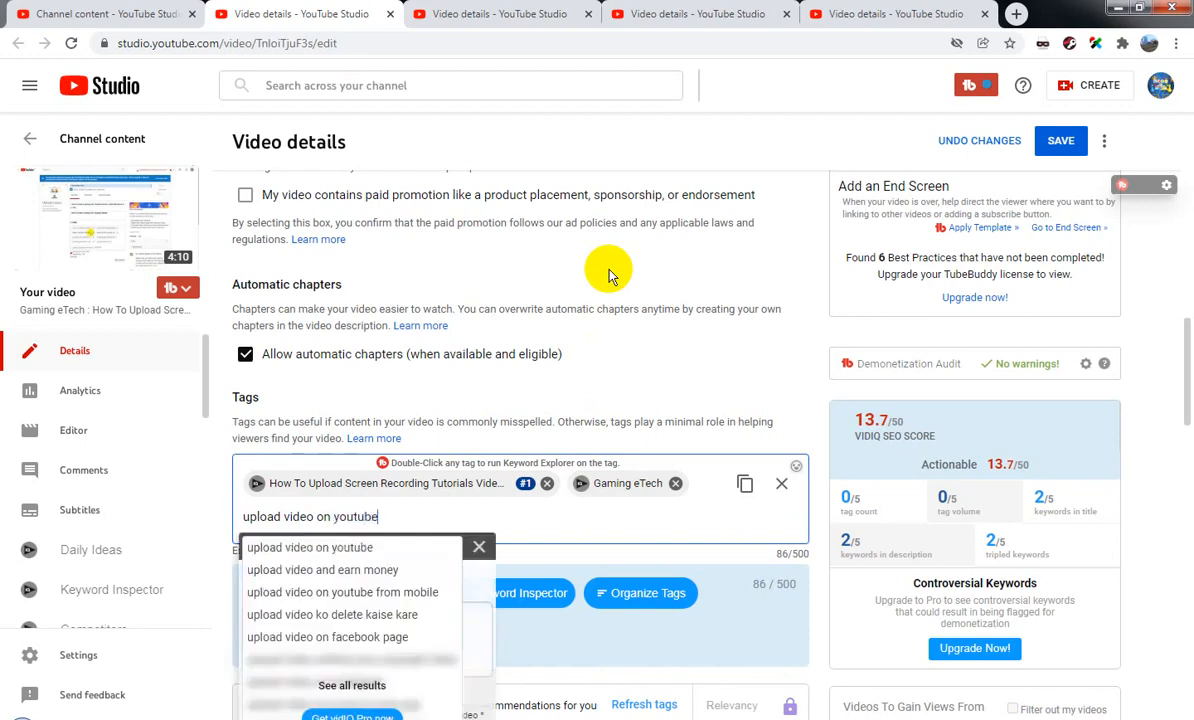
key("Return")
type("youtube")
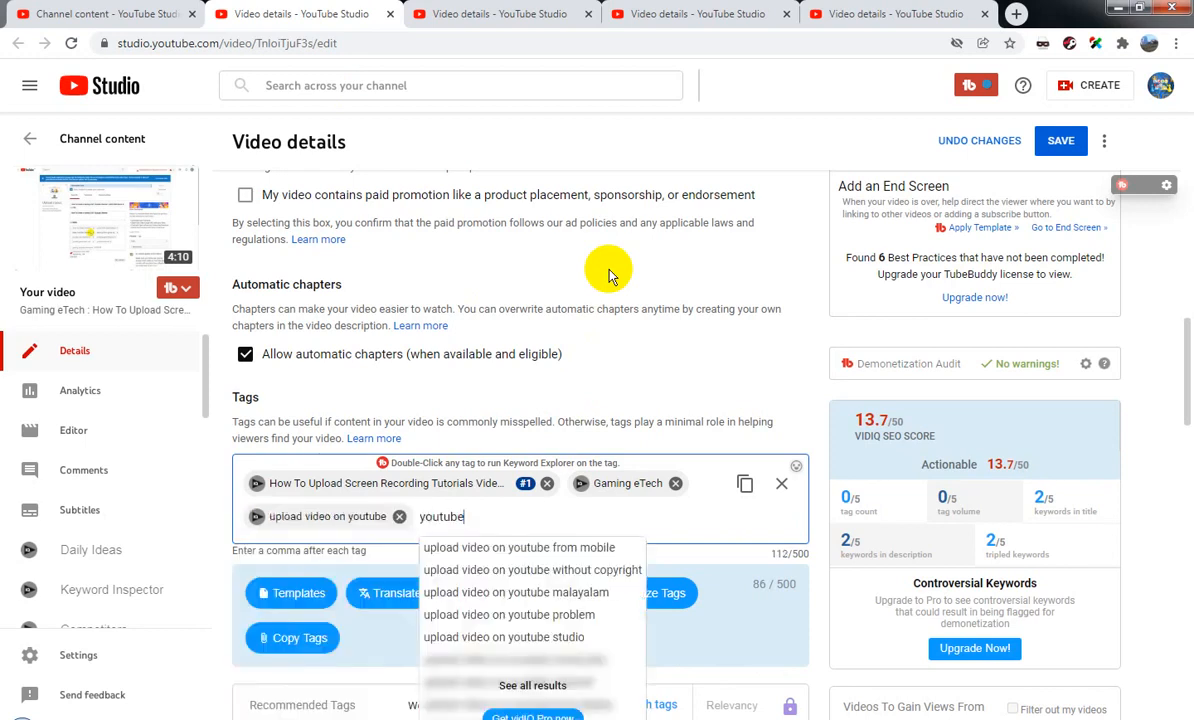
type(" video upload")
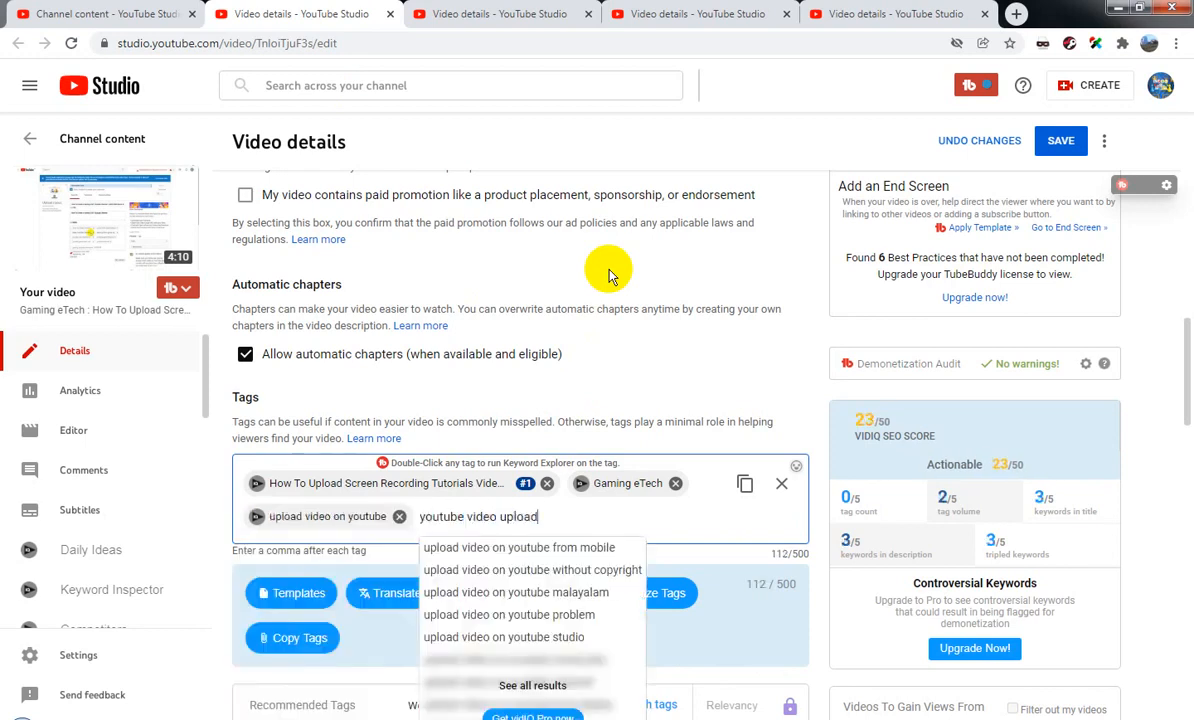
key("Return")
- Add the tags "youtube video upload on pc" and "youtube video uploading tricks" to the second video
type("youtube ")
type("video uplo")
key("BackSpace")
type("upload on pc")
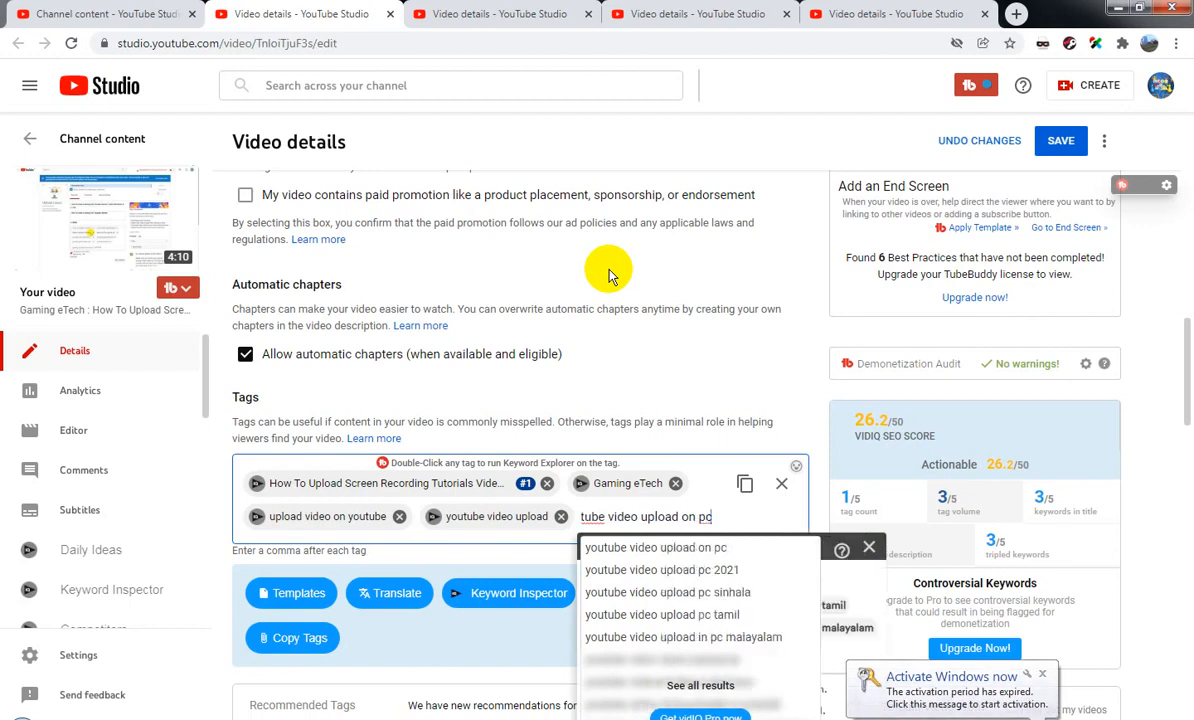
key("Return")
type("yout")
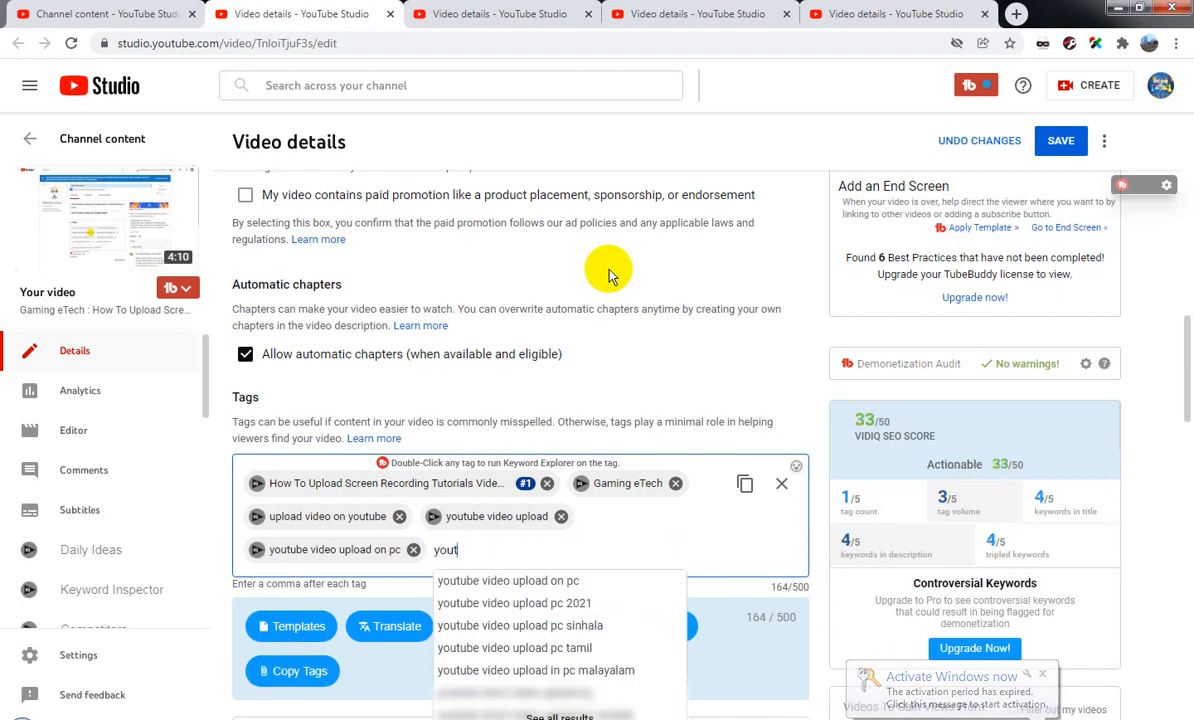
type("ube video uploading tricks")
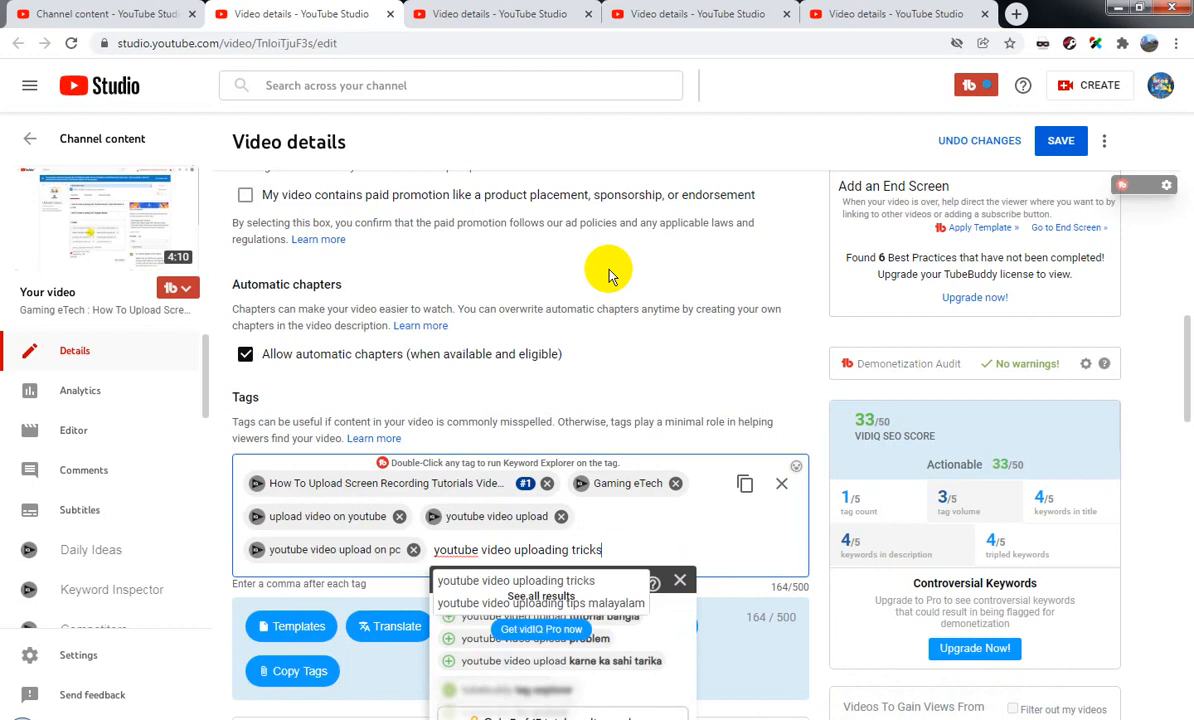
key("Return")
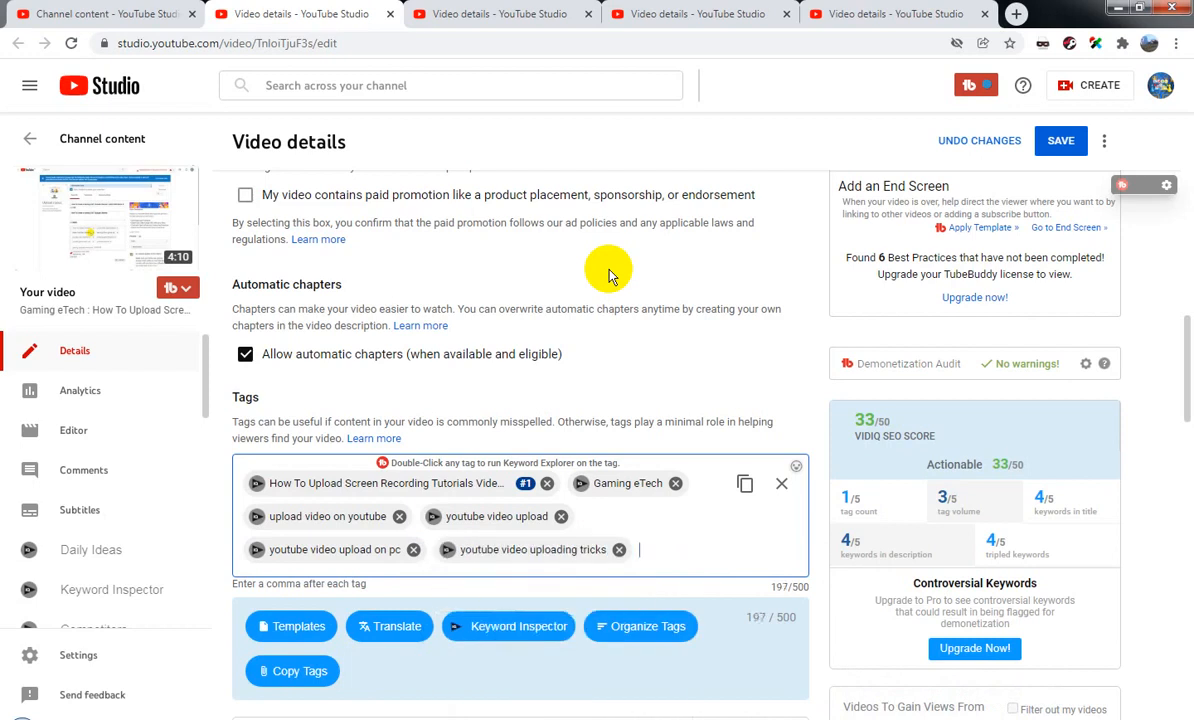
- Add the tags "how to new video upload on youtube channel" and "youtube channel video upload" to the second video and save its changes
type("how")
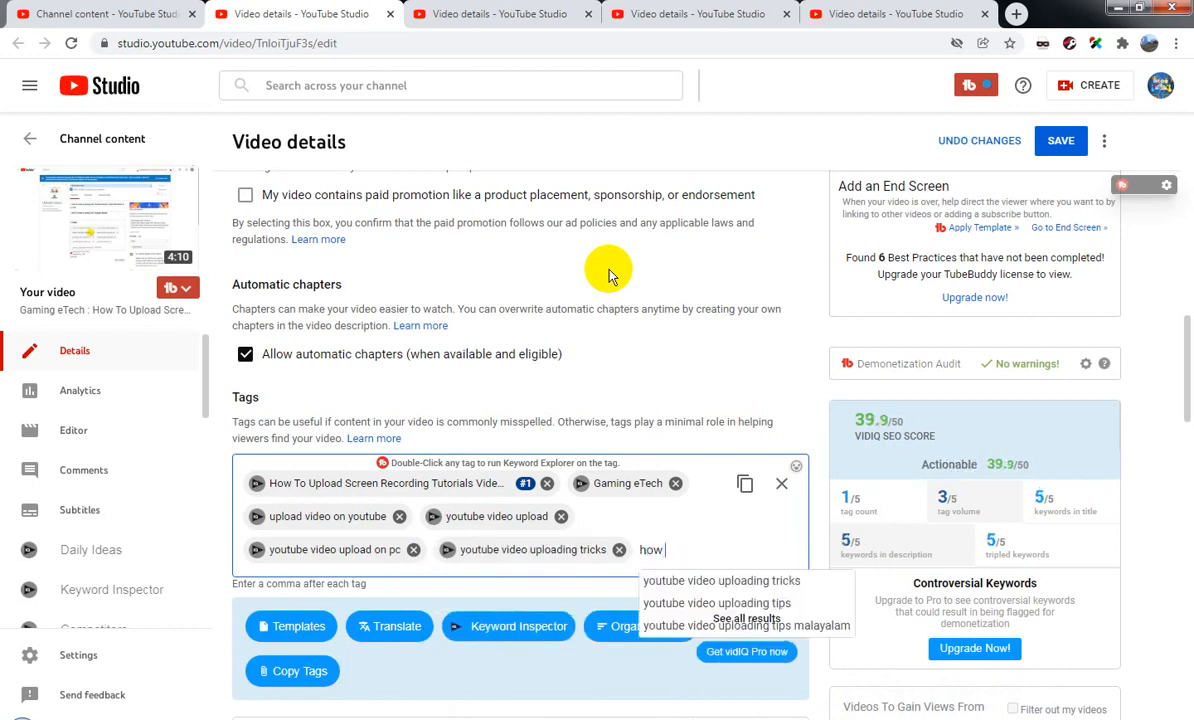
type(" to ne")
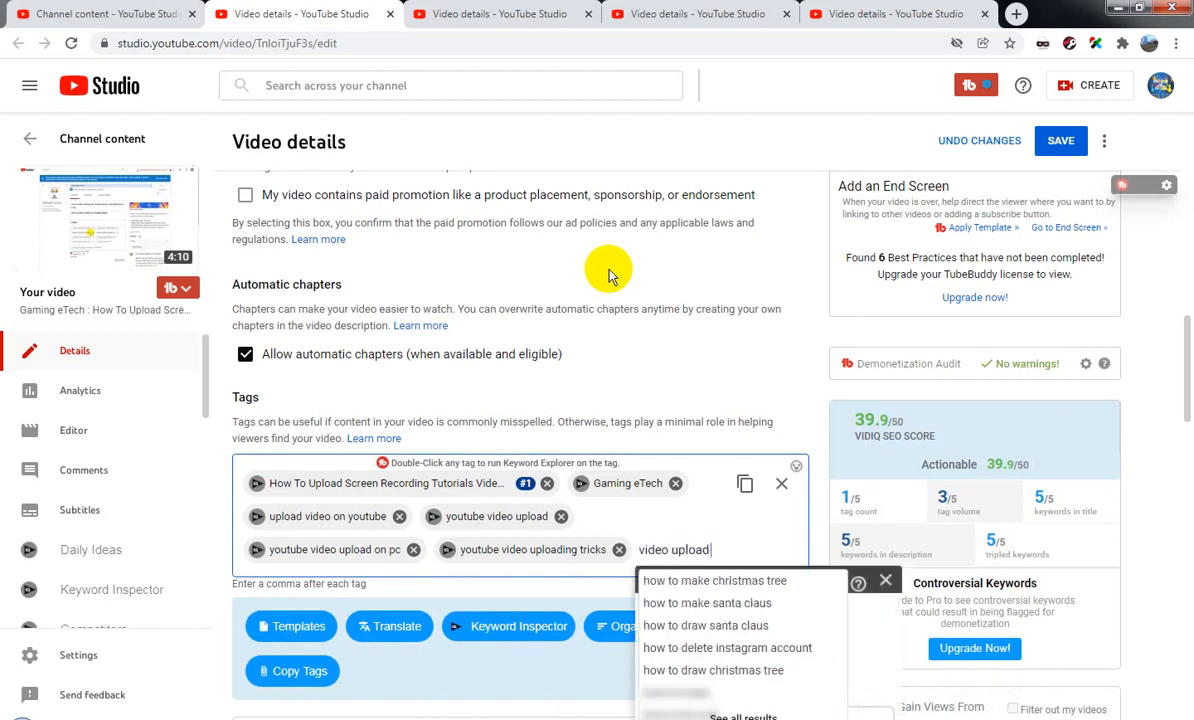
type(" youtube channel")
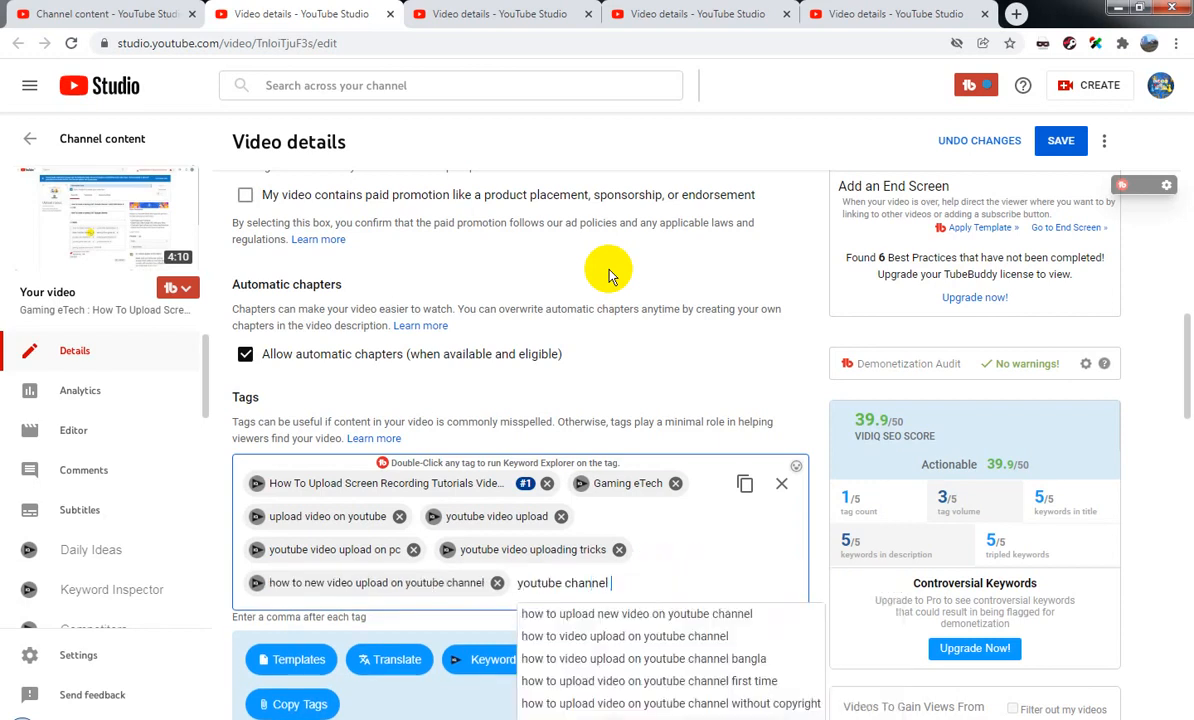
type(",youtube channel video upload,")
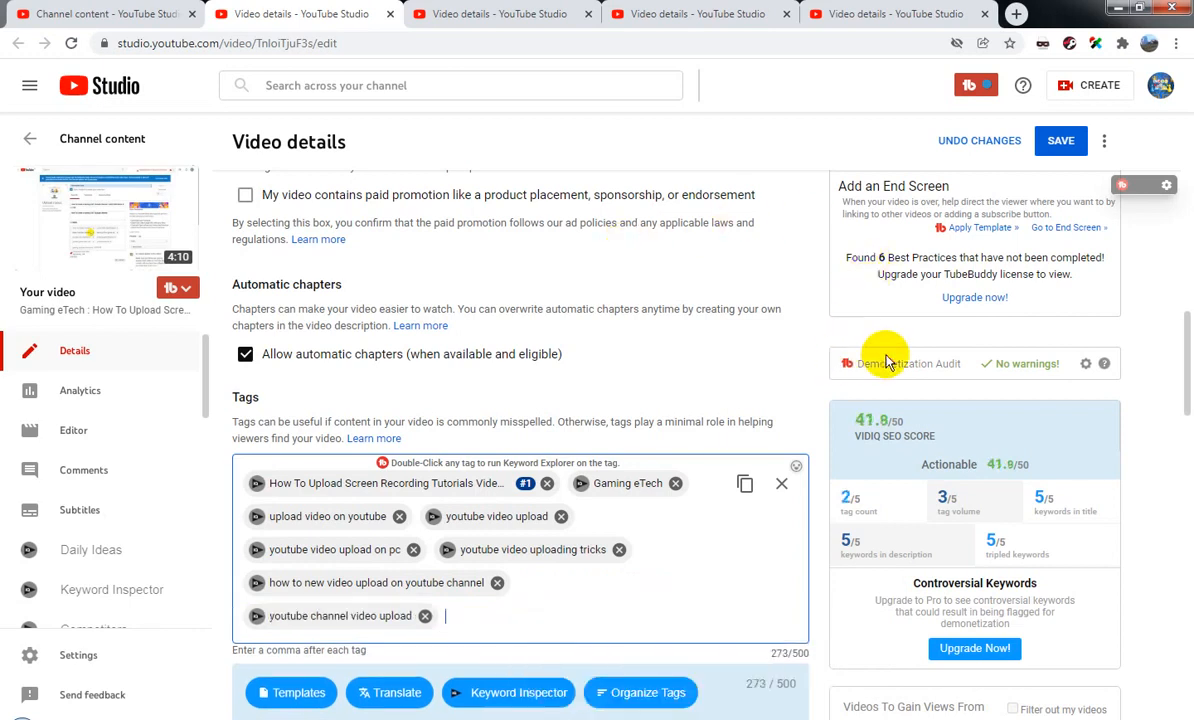
left_click(1062, 142)
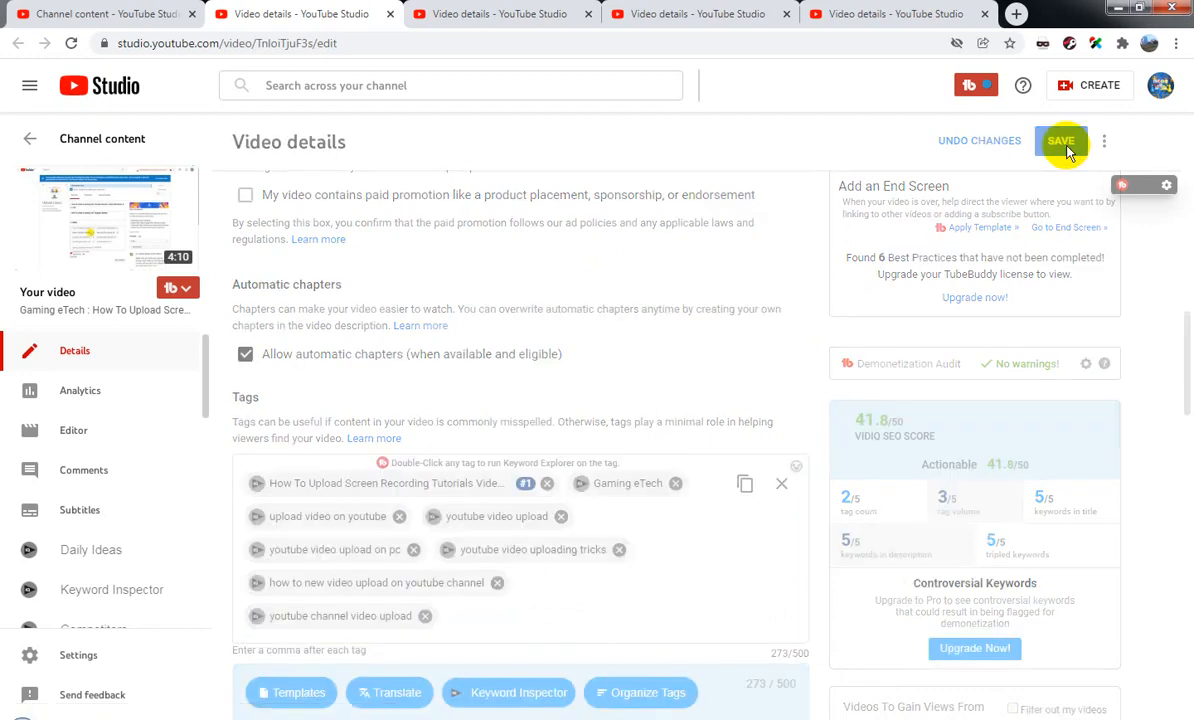
- Close the second video's tab and copy the title text after "Gaming eTech :" in the third video's details
left_click(390, 15)
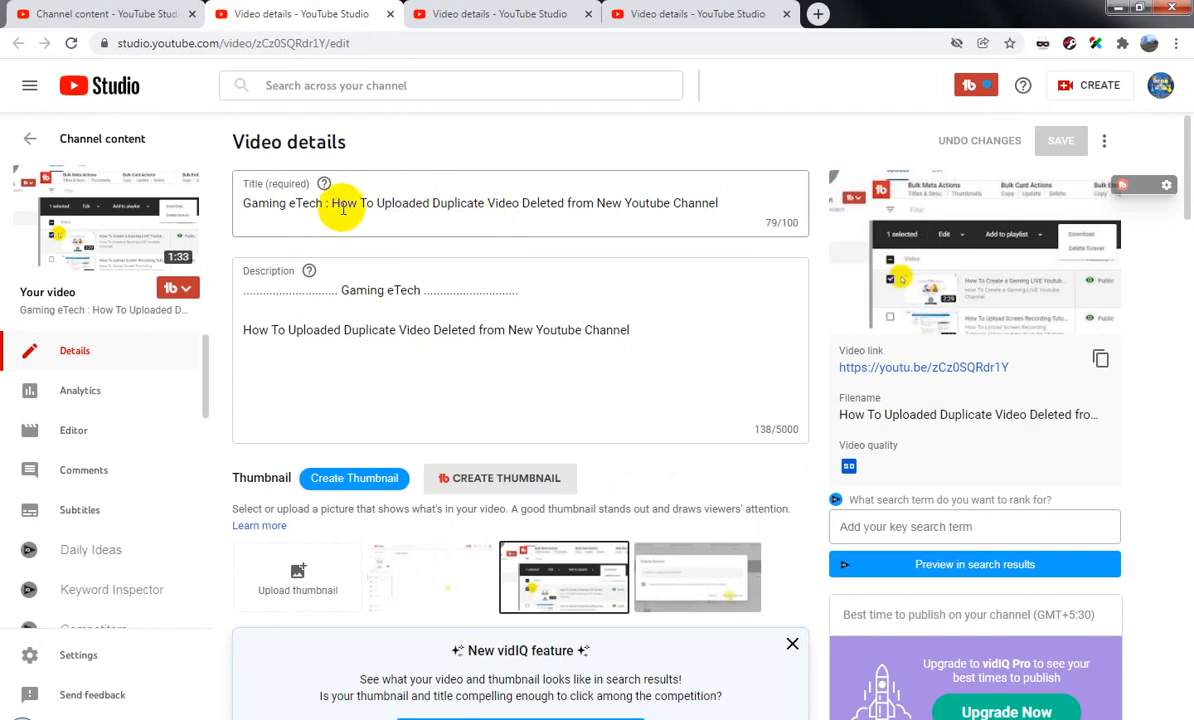
left_click_drag(696, 208, 718, 207)
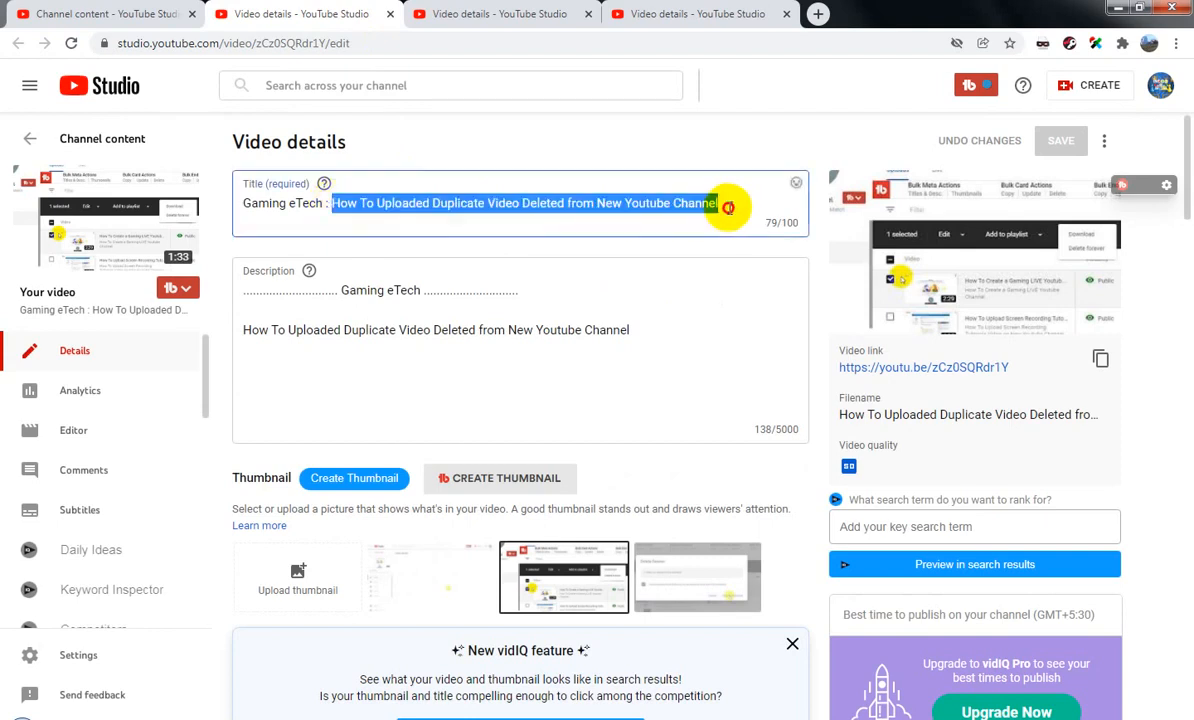
right_click(682, 208)
left_click(720, 241)
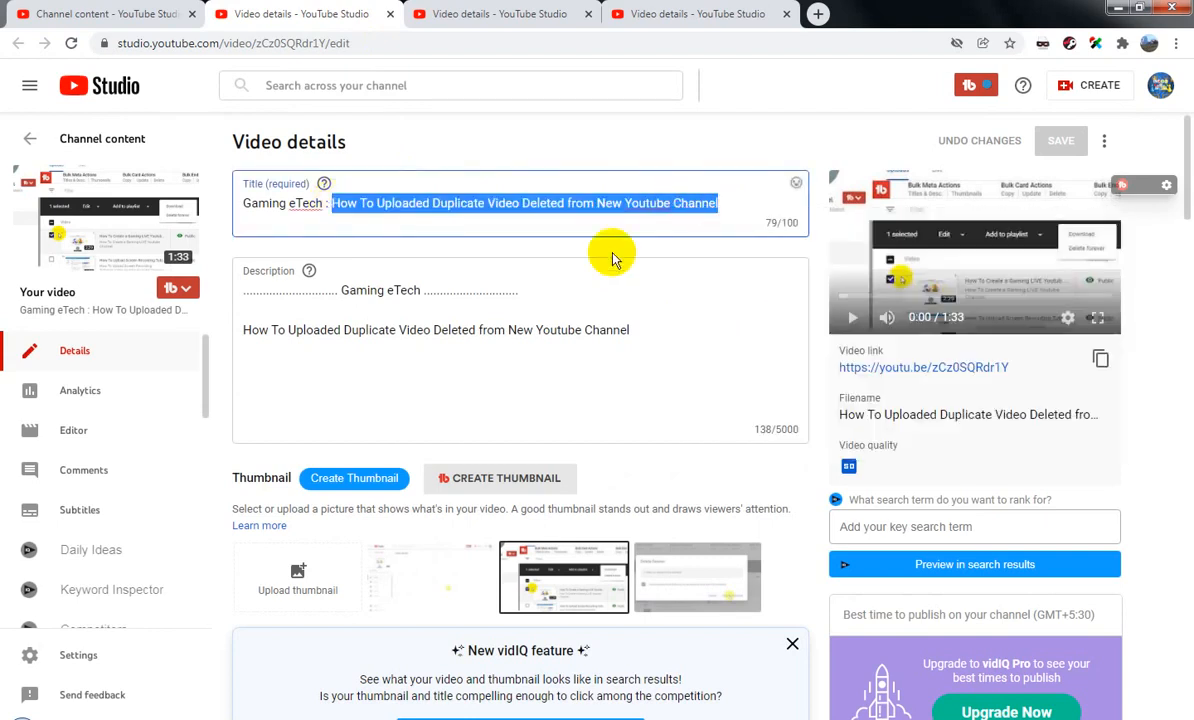
- Review the third video's tags, recommended tags and language settings
scroll(533, 307, "down", 5)
scroll(549, 305, "down", 10)
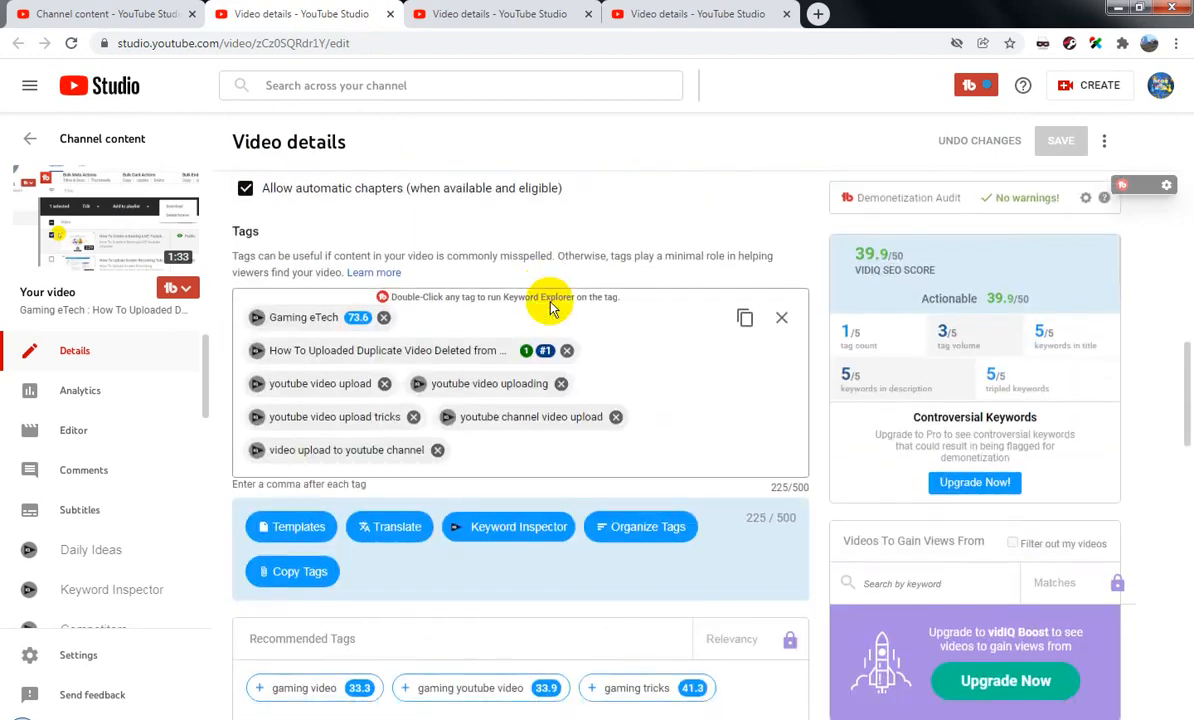
scroll(651, 352, "down", 3)
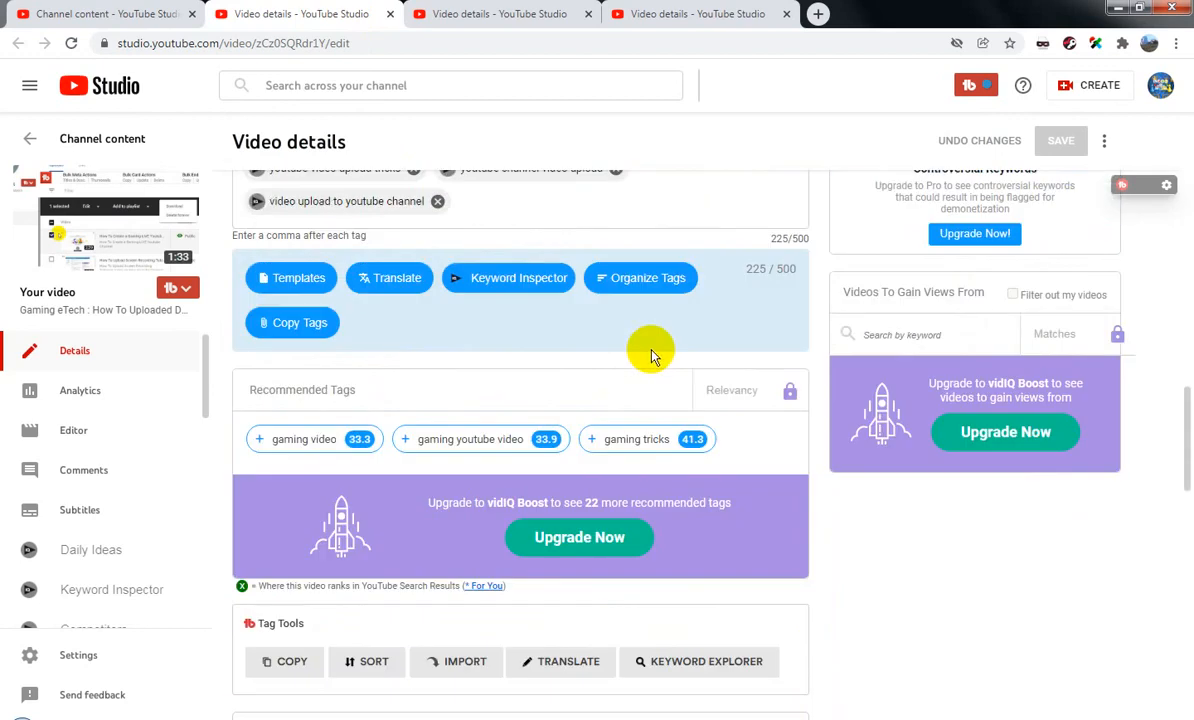
scroll(651, 352, "up", 2)
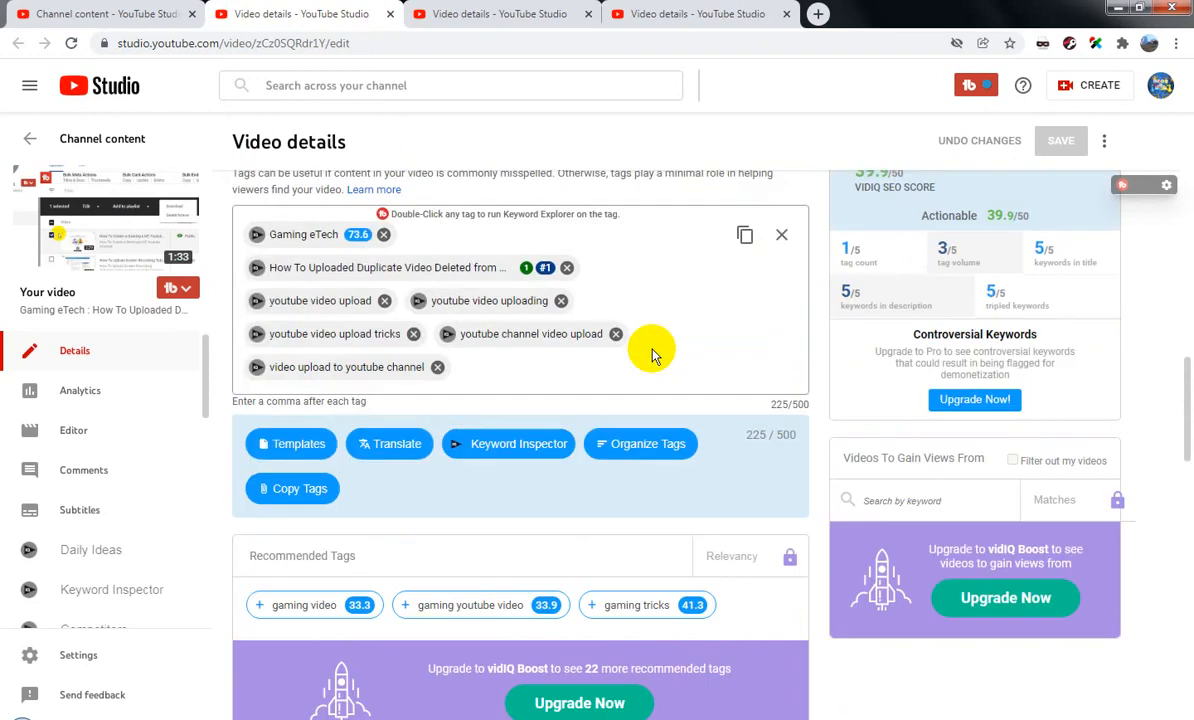
scroll(651, 352, "down", 8)
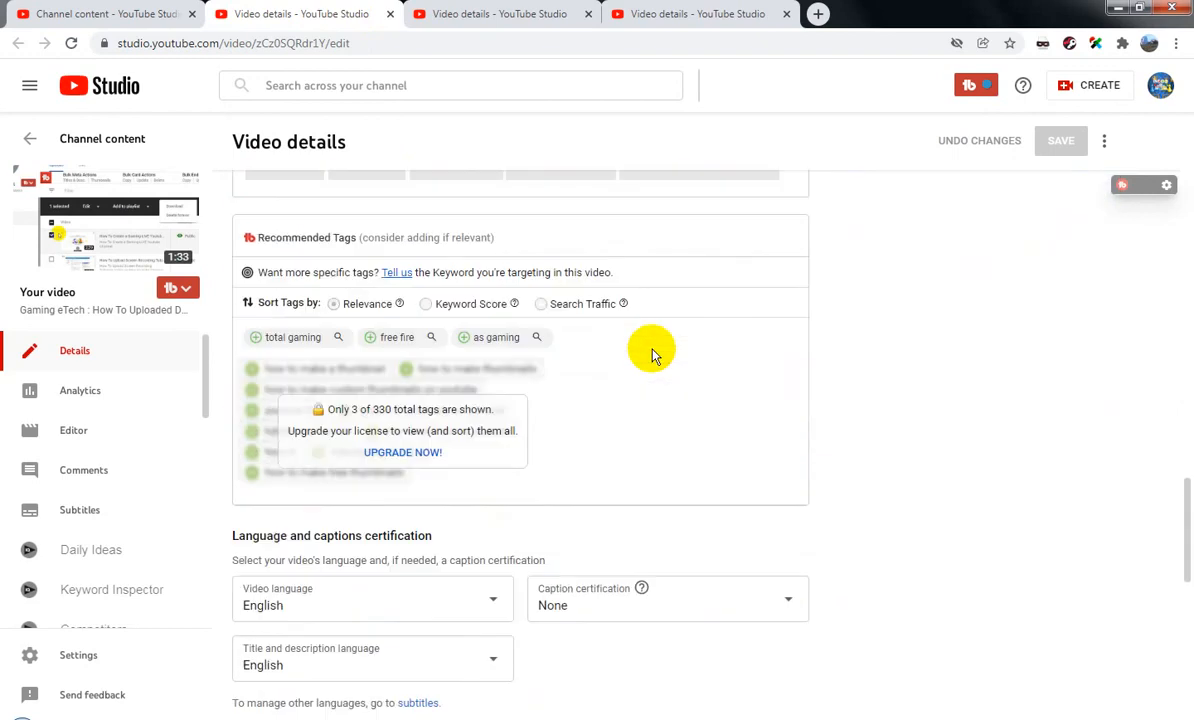
scroll(651, 352, "up", 6)
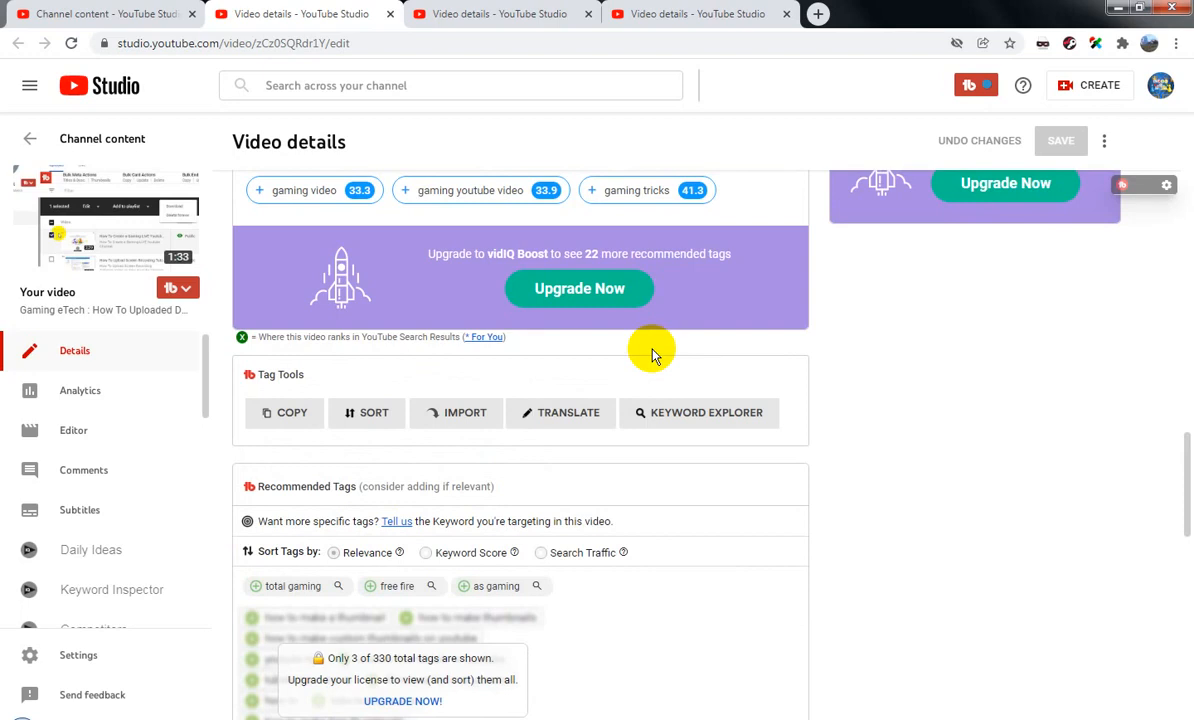
scroll(651, 352, "down", 6)
scroll(651, 352, "down", 1)
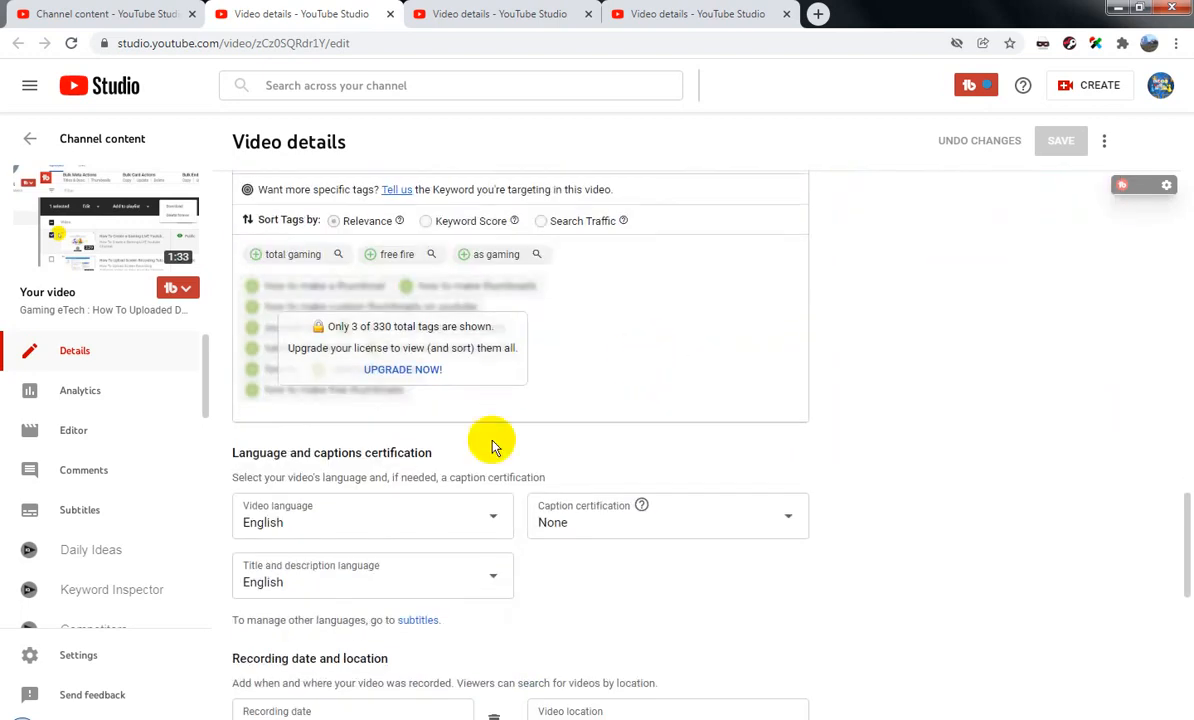
scroll(714, 365, "up", 8)
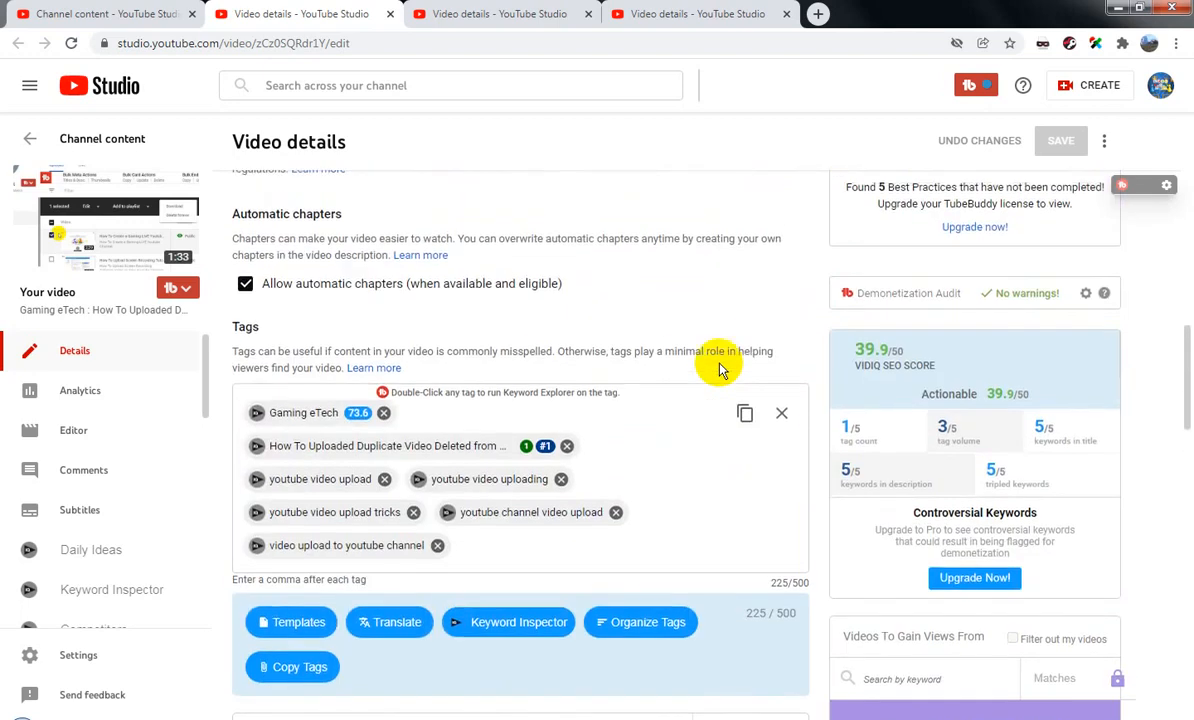
scroll(718, 368, "up", 10)
scroll(718, 368, "up", 1)
scroll(720, 368, "down", 2)
scroll(718, 365, "up", 6)
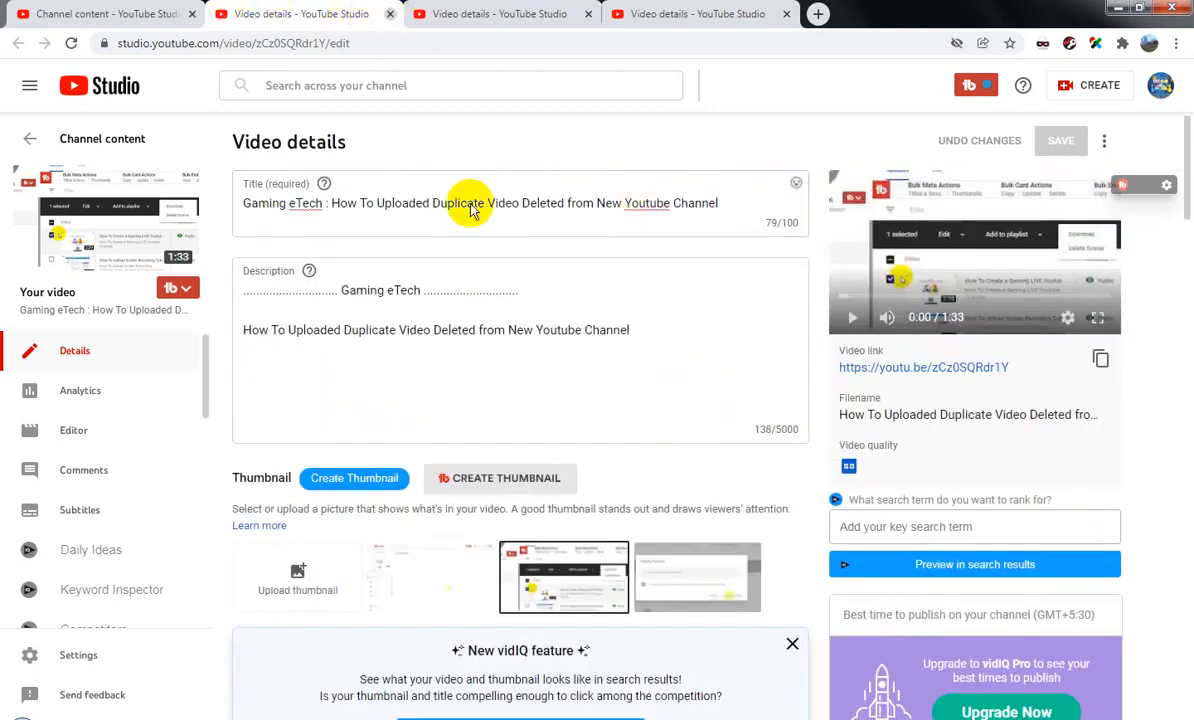
- Close the third video's tab and copy the description line "How To Youtube Uploaded Video Add to Playlist - YT Video Remove from Playlist" in the next video
key("ctrl+w")
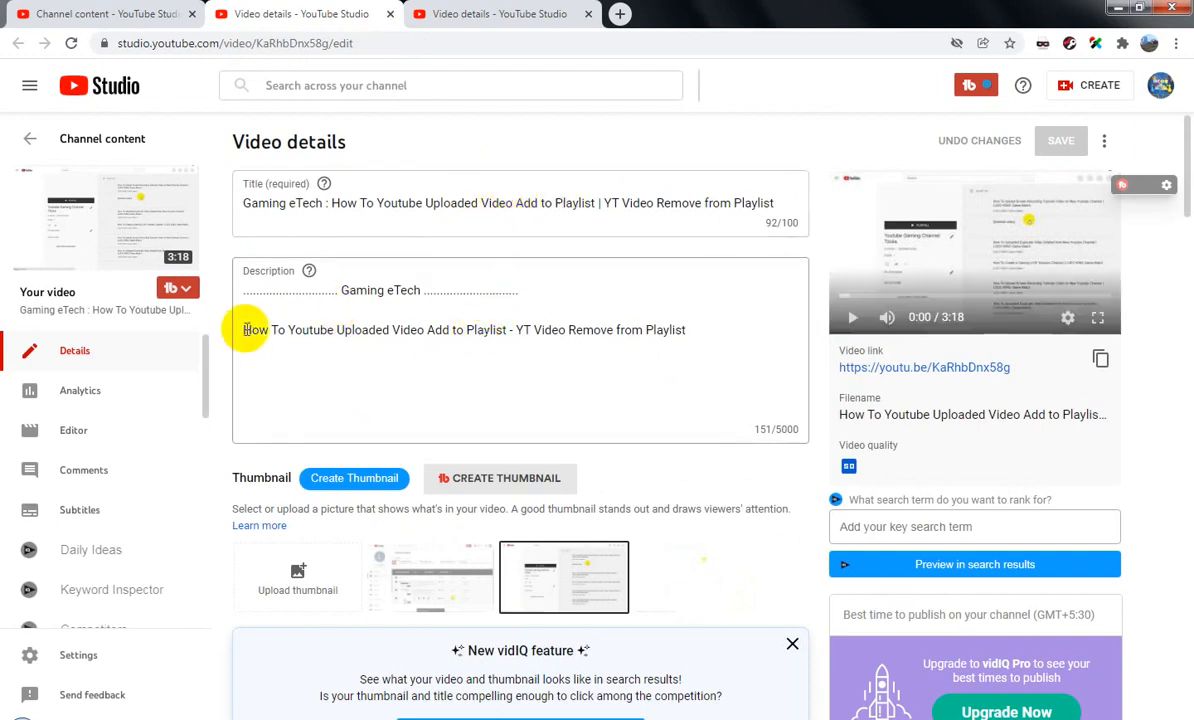
triple_click(682, 329)
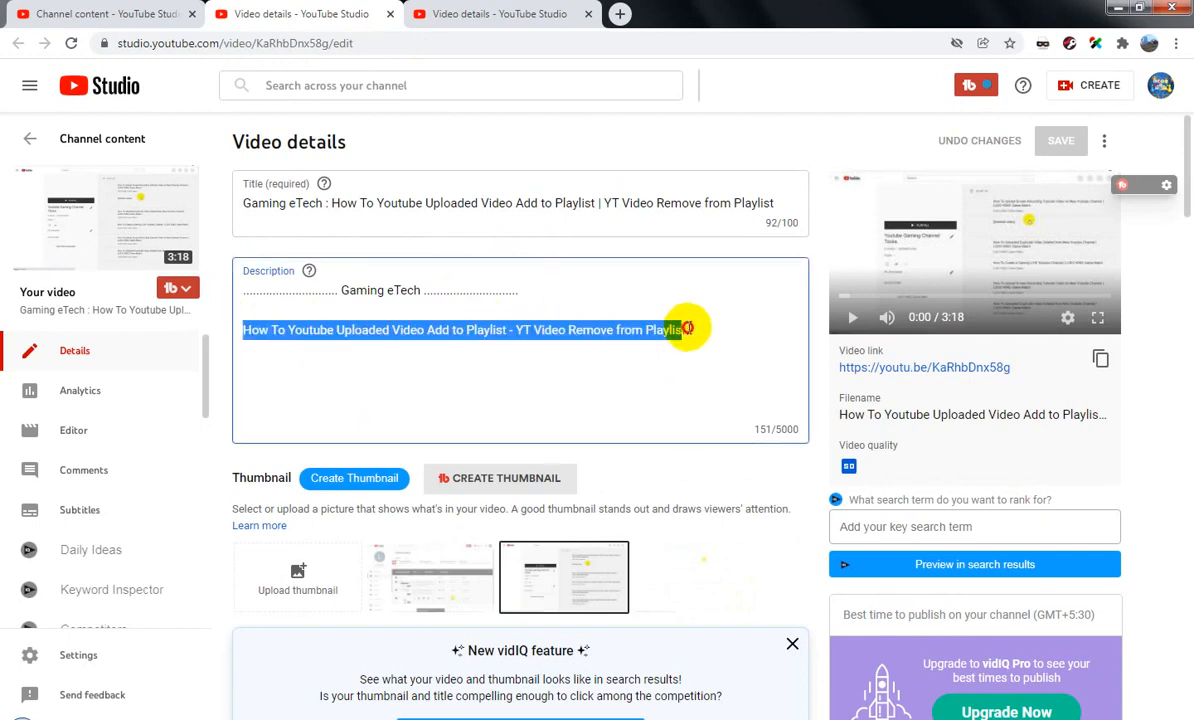
right_click(652, 327)
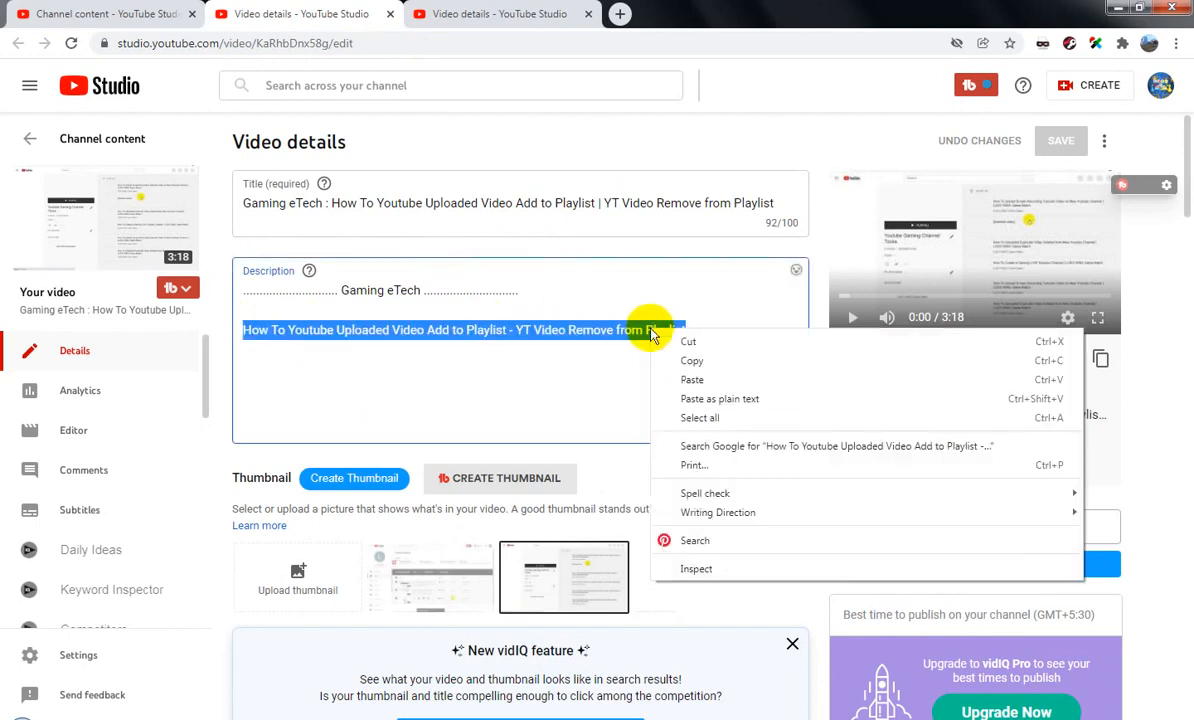
left_click(696, 354)
- Examine the existing and recommended tags of the playlist tutorial video
scroll(629, 340, "down", 2)
scroll(629, 340, "down", 8)
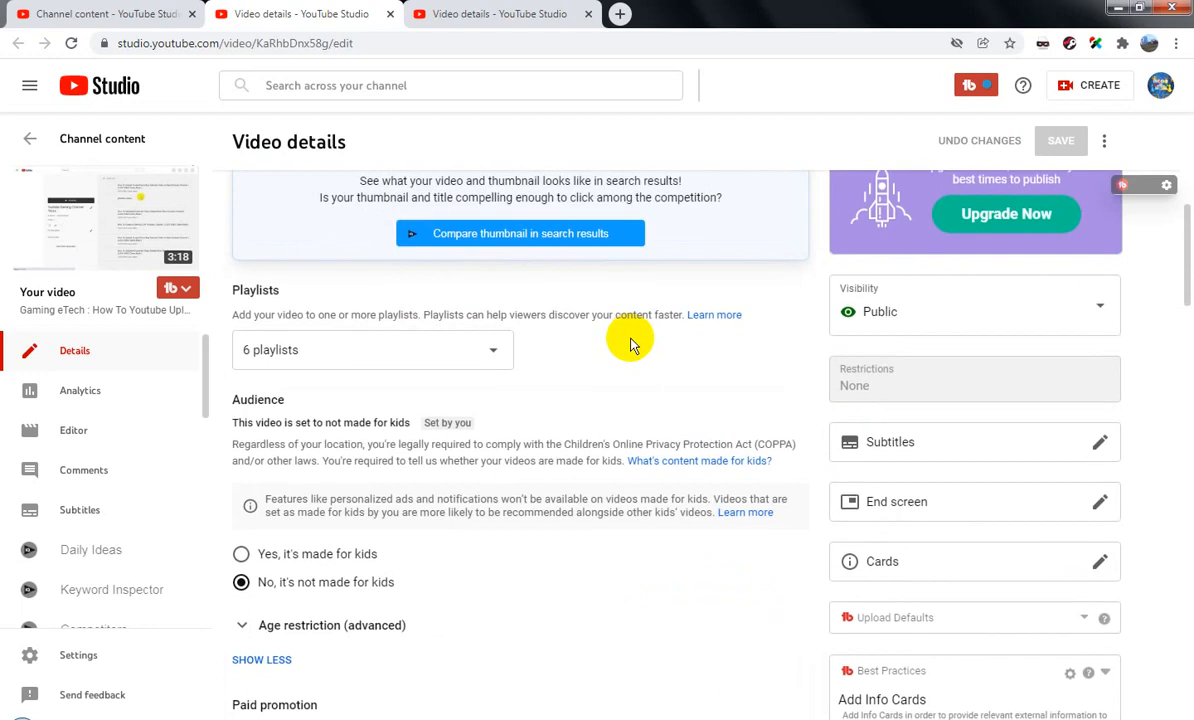
scroll(631, 343, "down", 1)
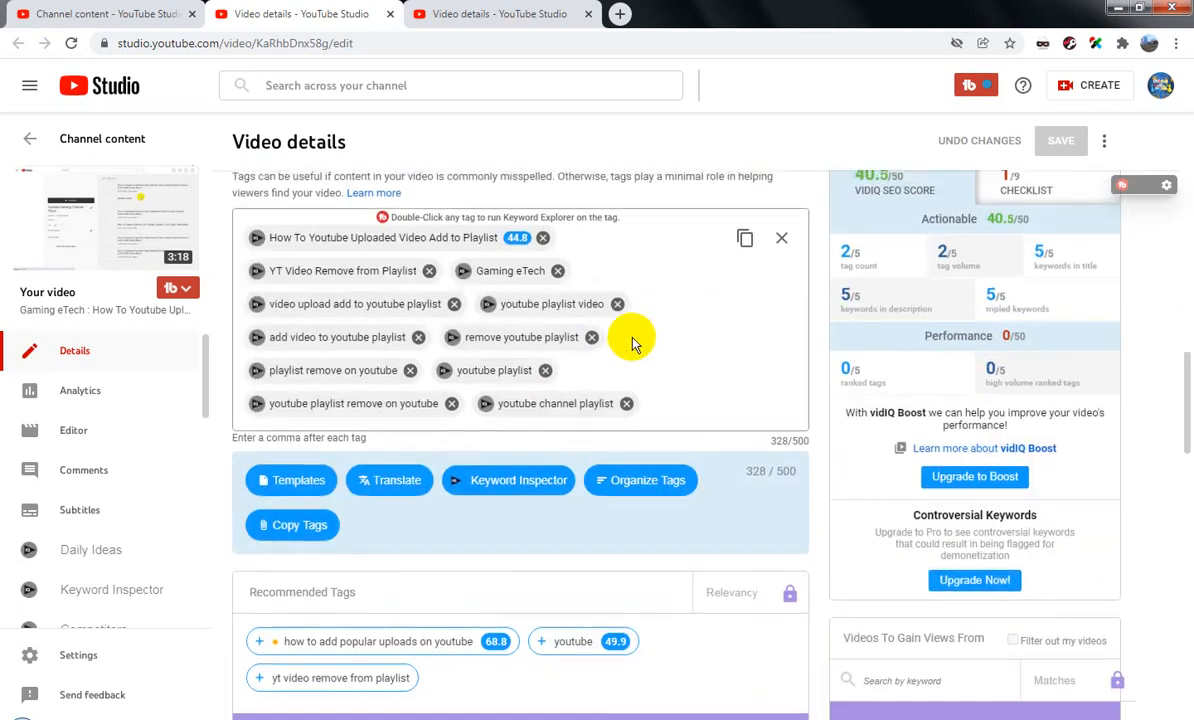
scroll(632, 342, "up", 1)
scroll(632, 343, "up", 2)
scroll(632, 343, "down", 6)
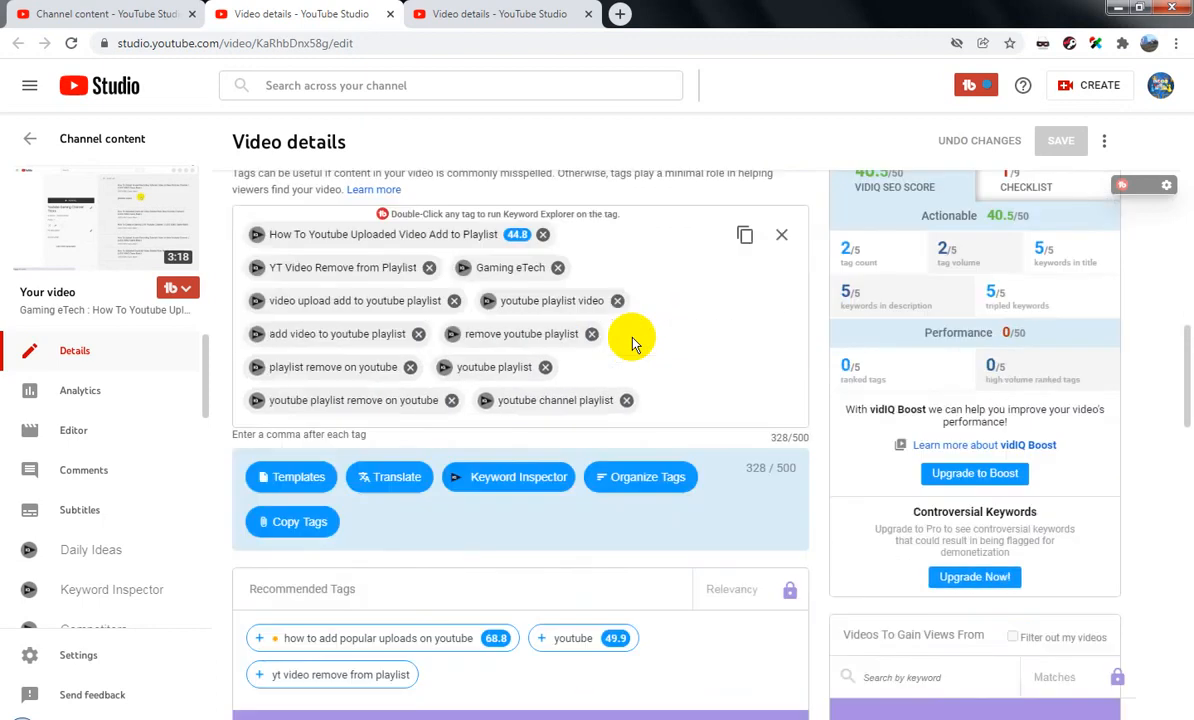
scroll(632, 343, "down", 2)
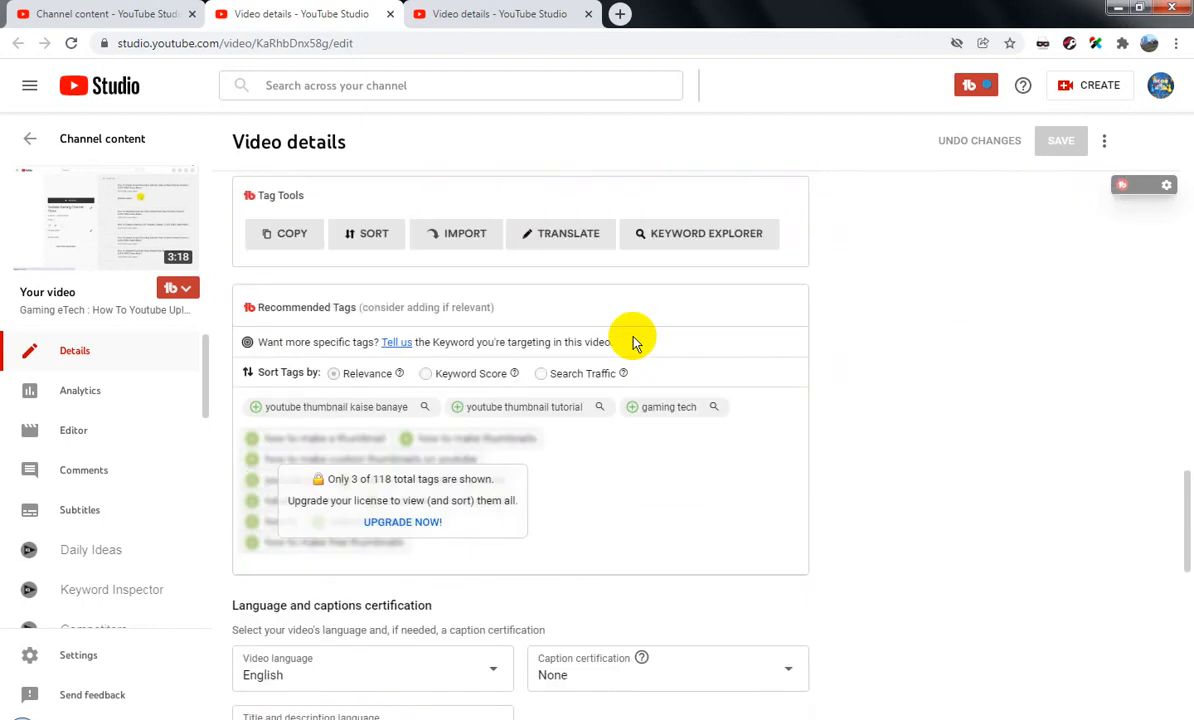
scroll(632, 342, "up", 6)
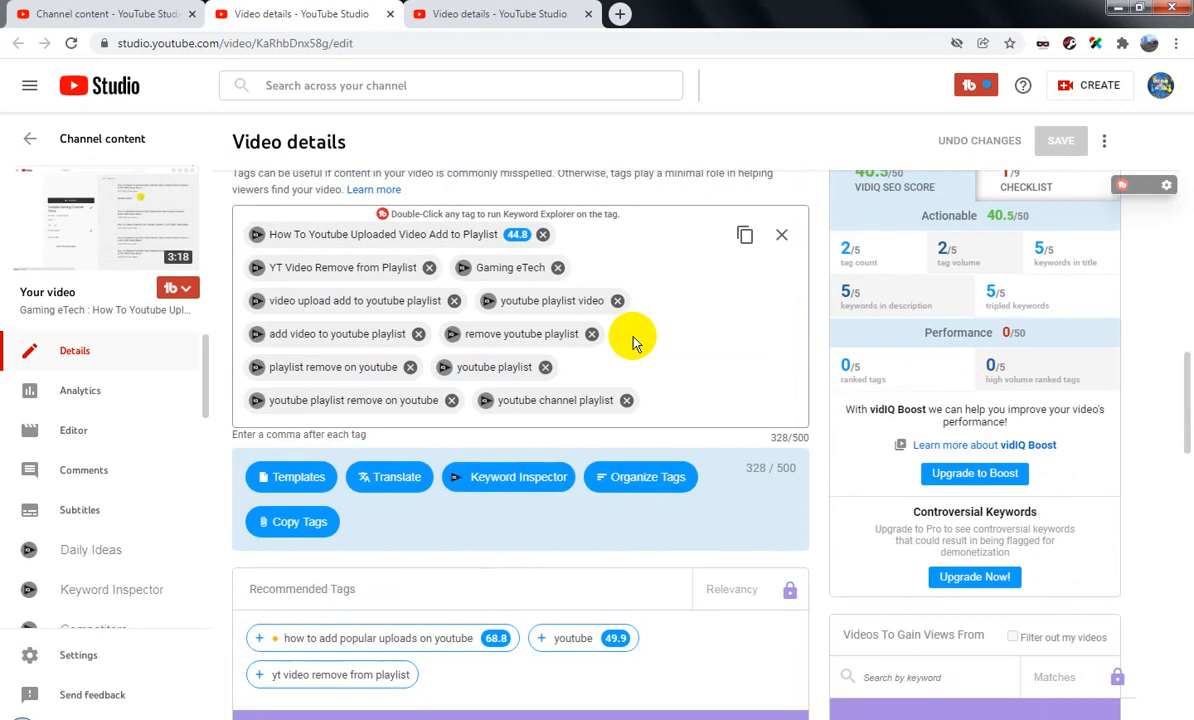
scroll(632, 343, "down", 5)
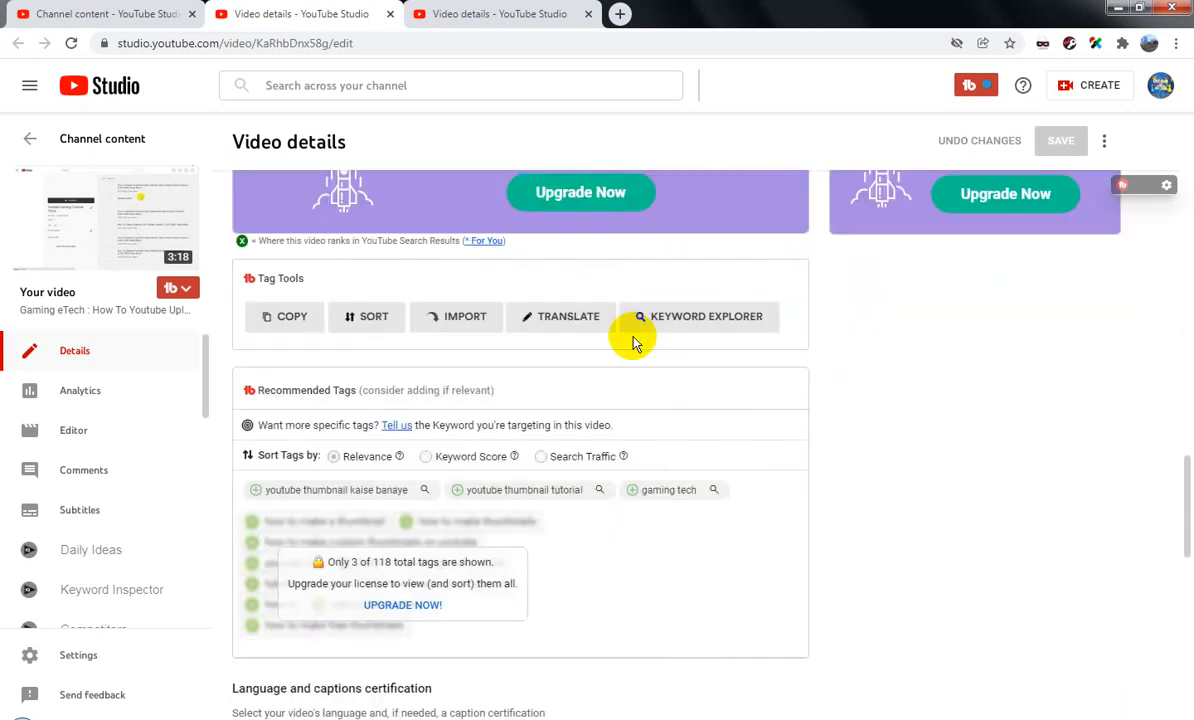
- Set the playlist tutorial video's title and description language to English
scroll(576, 426, "down", 1)
scroll(576, 424, "down", 4)
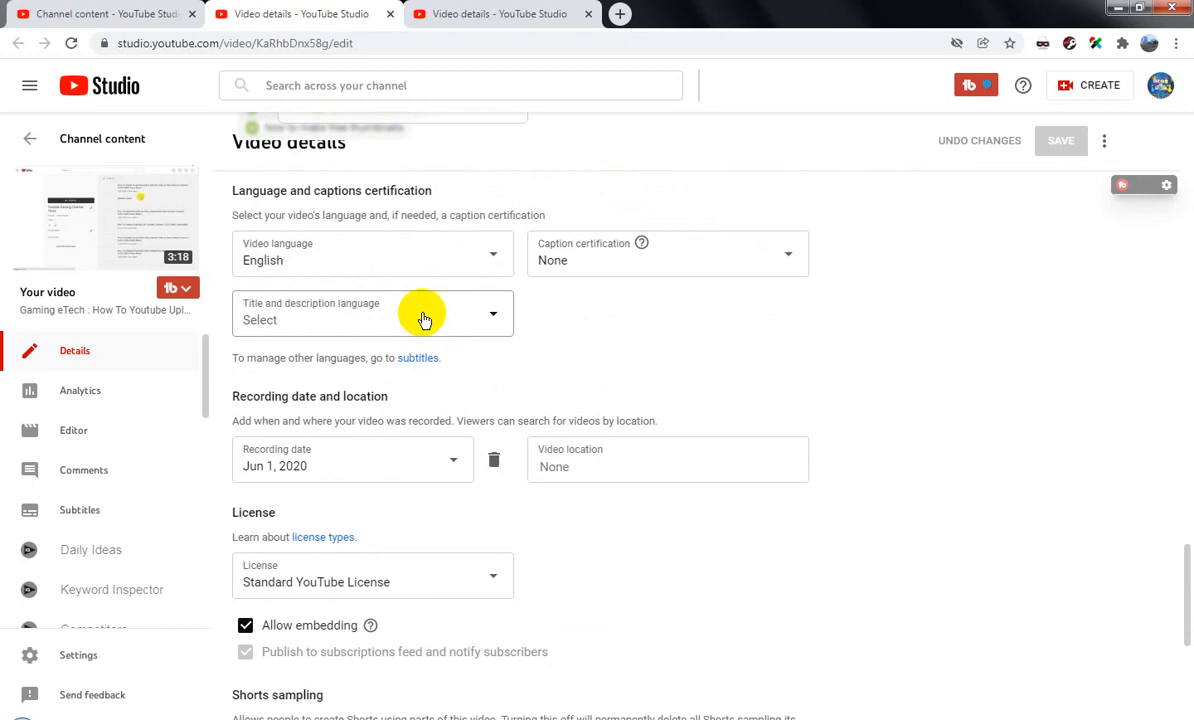
left_click(424, 319)
scroll(400, 434, "down", 7)
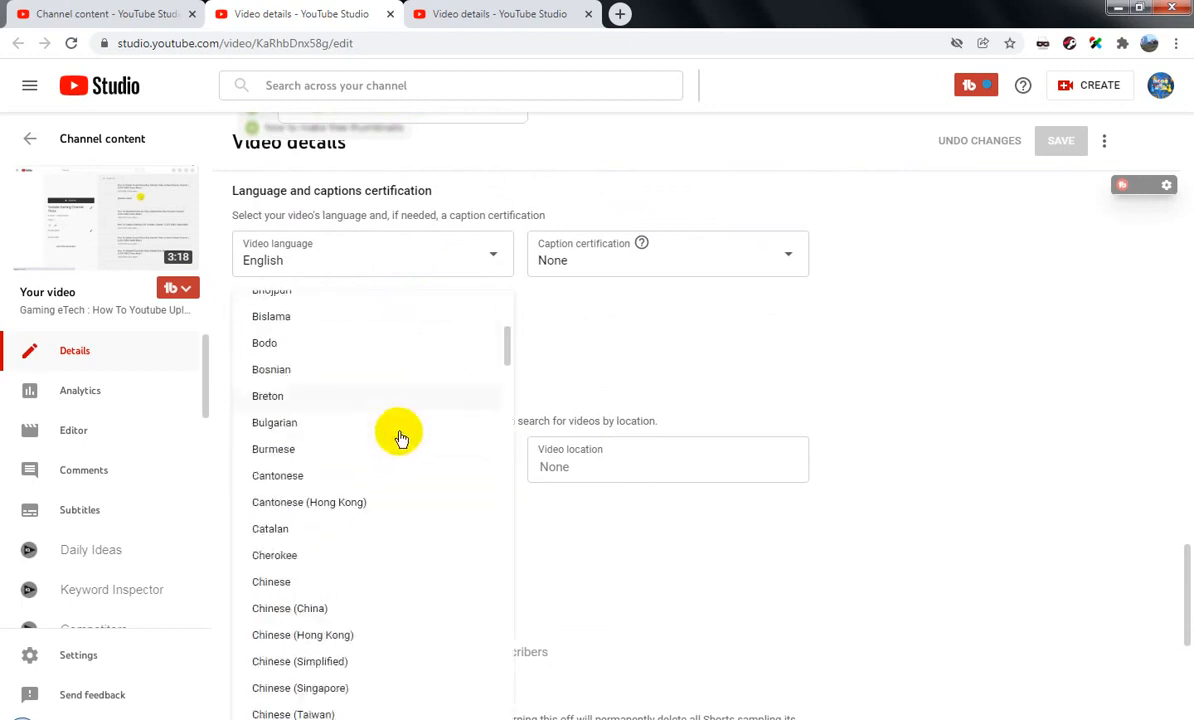
scroll(400, 434, "down", 3)
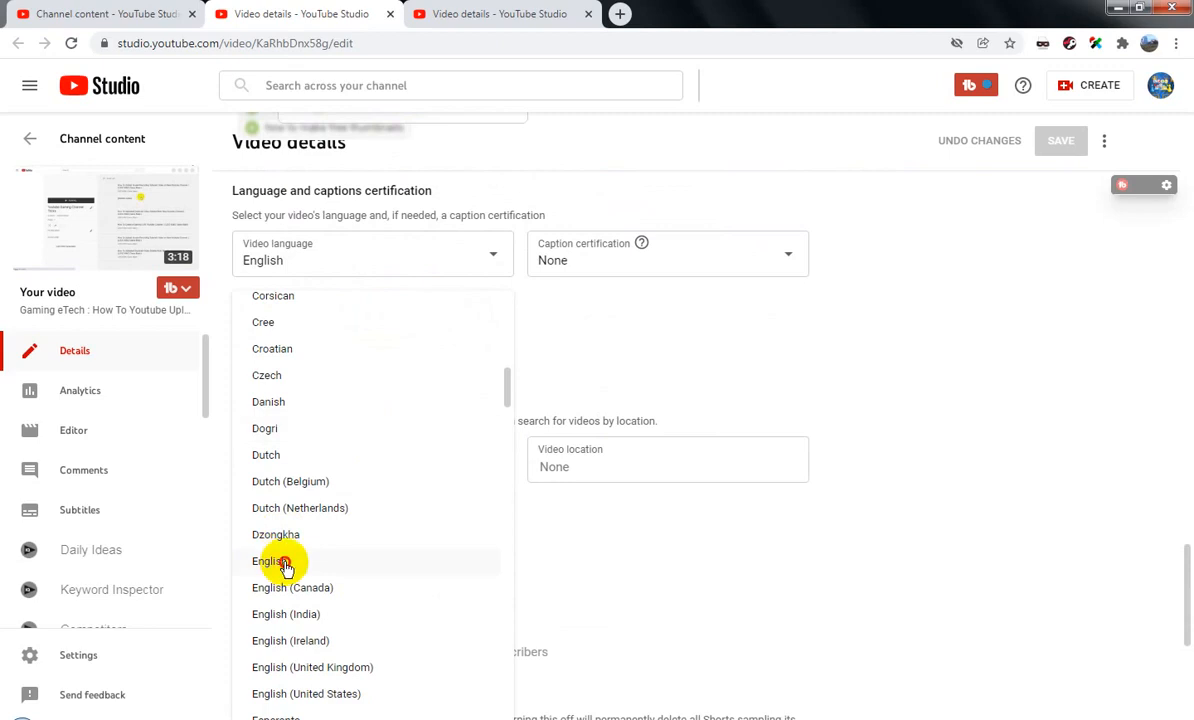
left_click(661, 413)
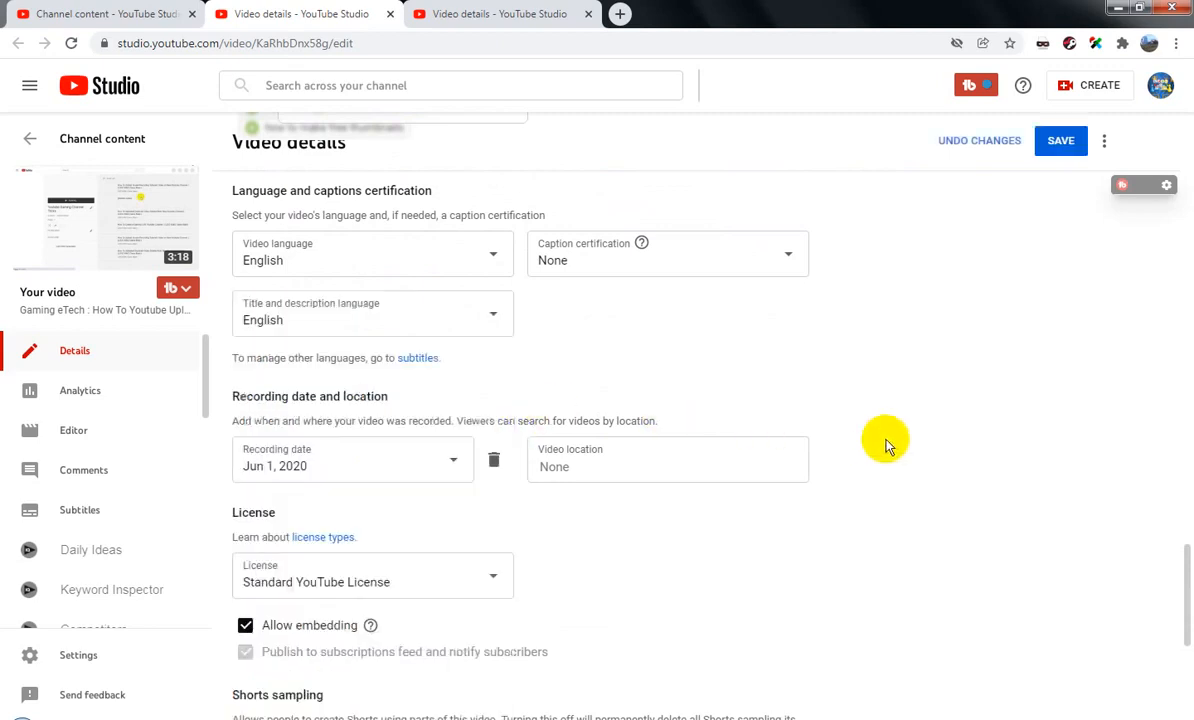
- Save the playlist tutorial video's changes and close its details tab
scroll(885, 440, "up", 3)
scroll(885, 440, "up", 8)
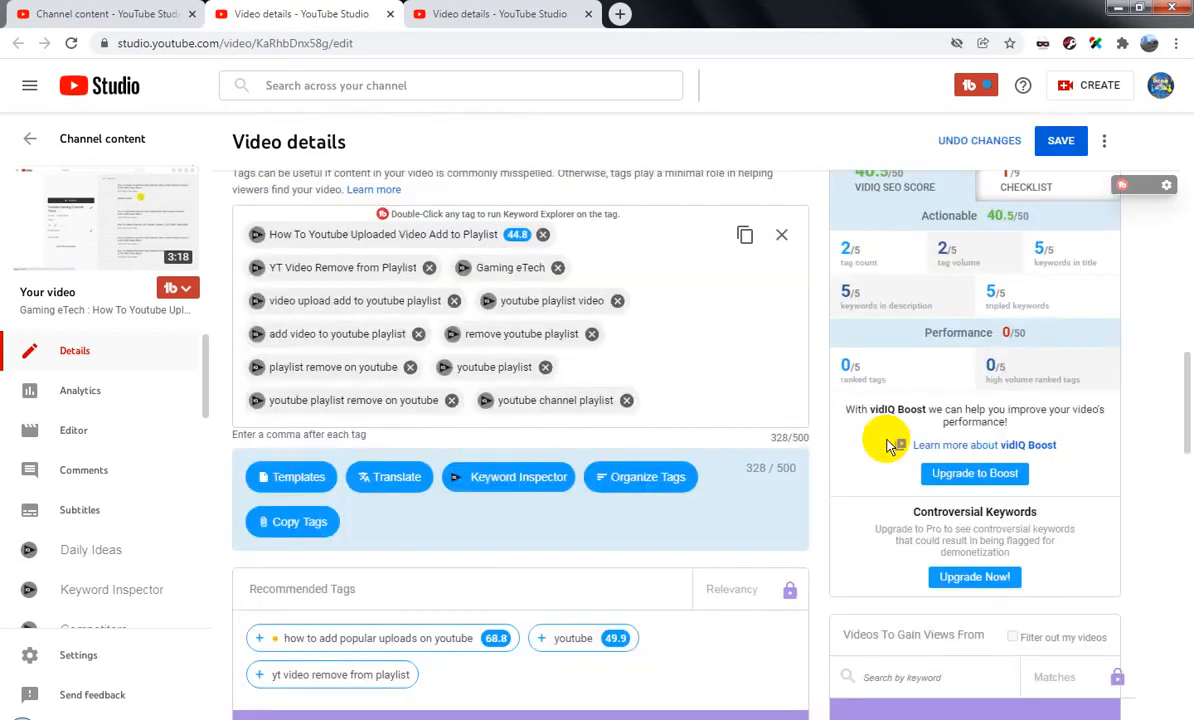
scroll(887, 445, "up", 3)
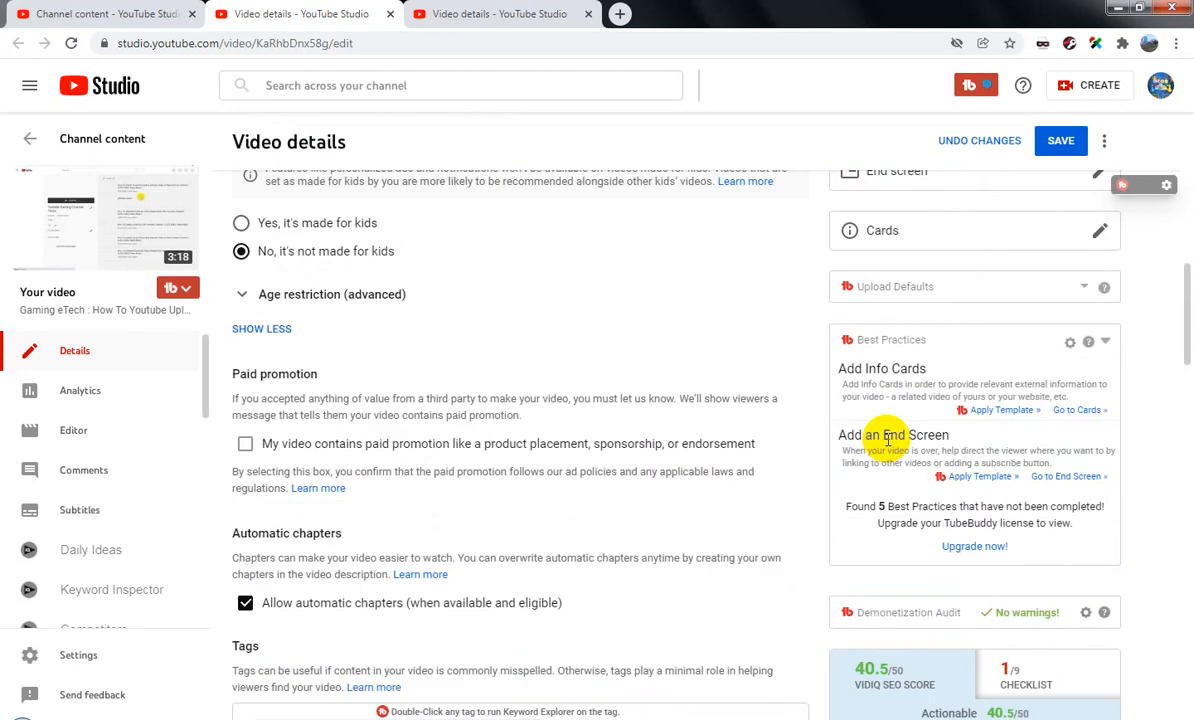
scroll(887, 440, "up", 4)
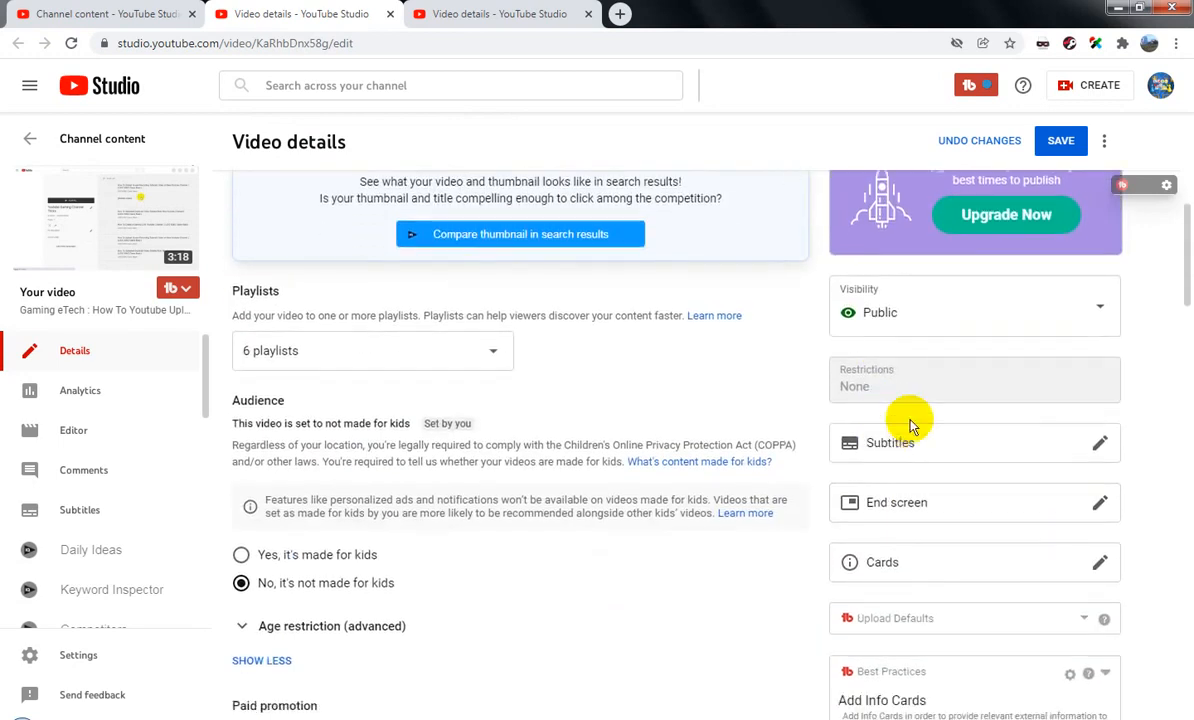
left_click(1064, 143)
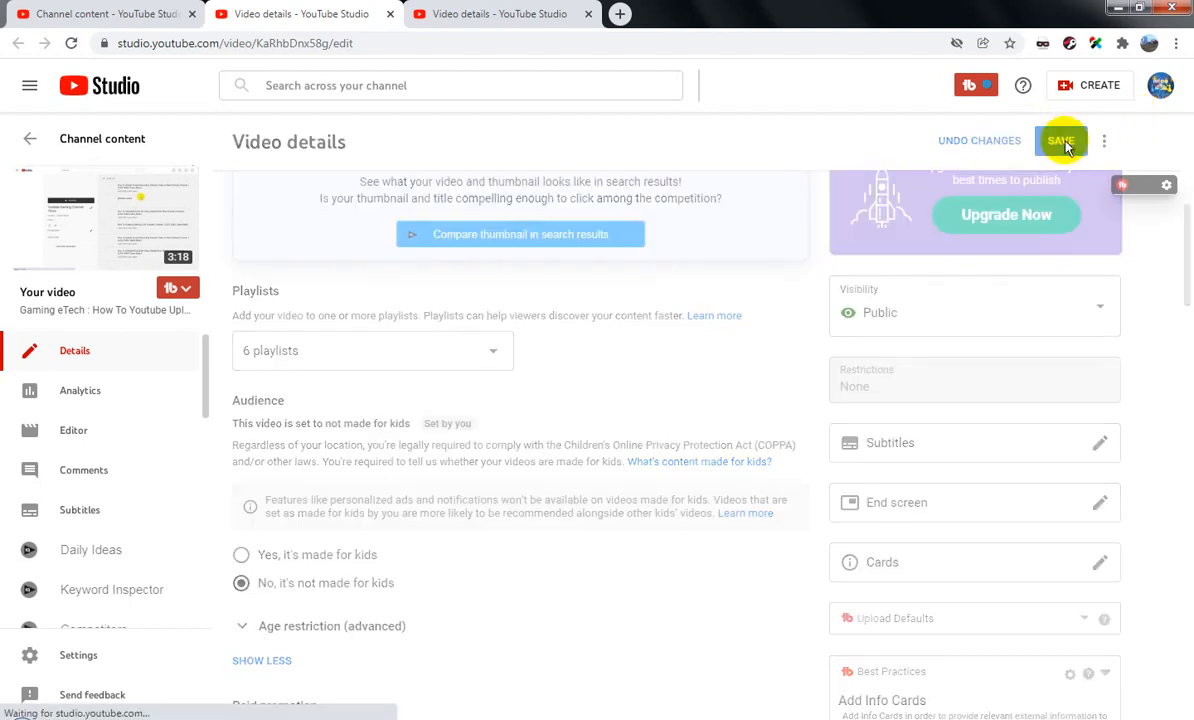
left_click(390, 14)
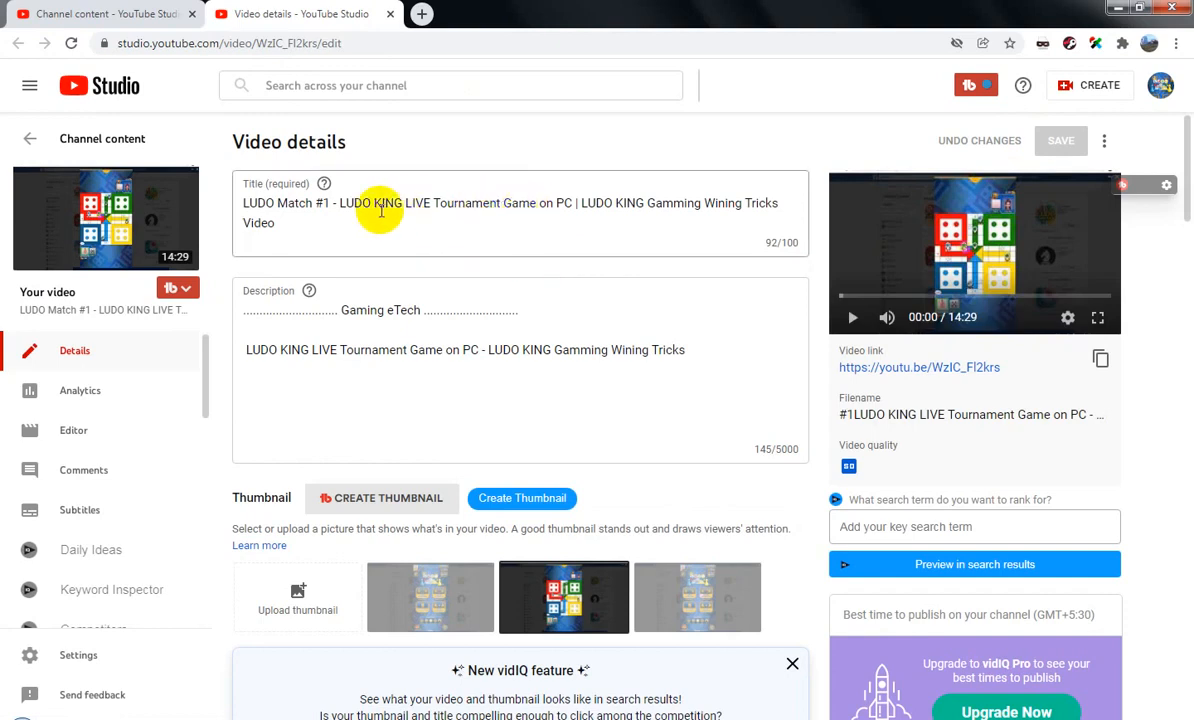
- Copy the title text after "LUDO Match #1 -" in the LUDO video's details
left_click(343, 207)
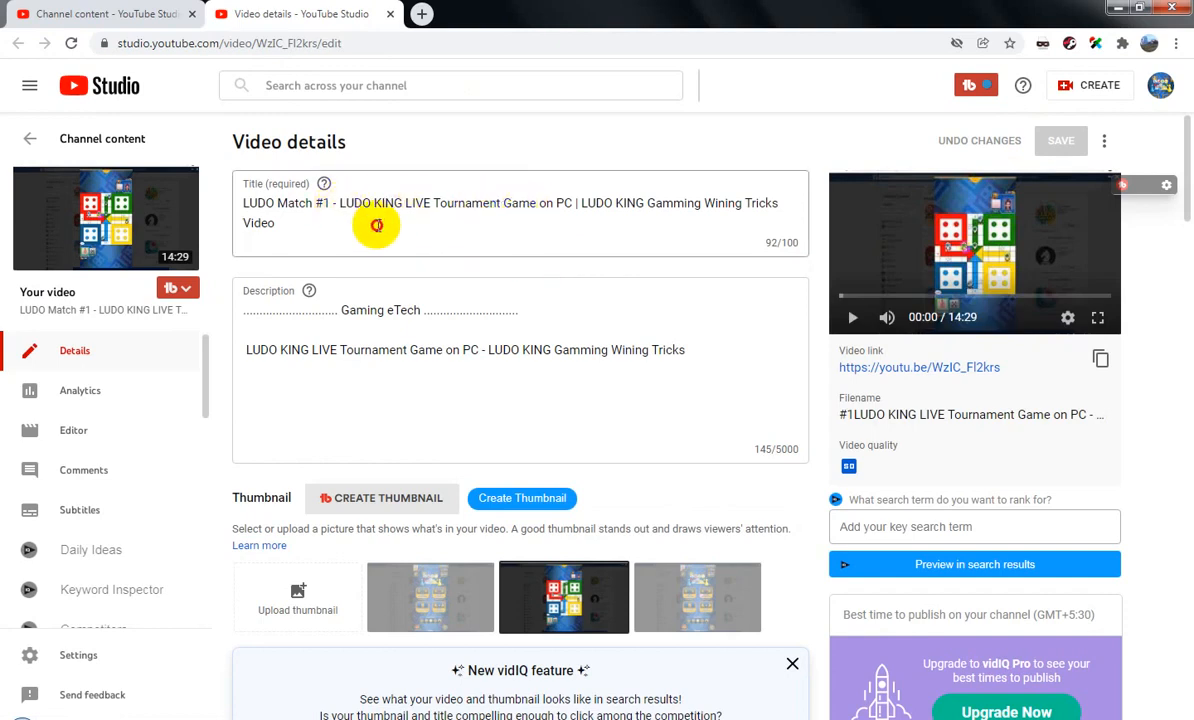
left_click(376, 225, "shift")
right_click(420, 210)
left_click(458, 229)
- Add the recommended tag "ludo king game" to the LUDO video
scroll(621, 474, "down", 5)
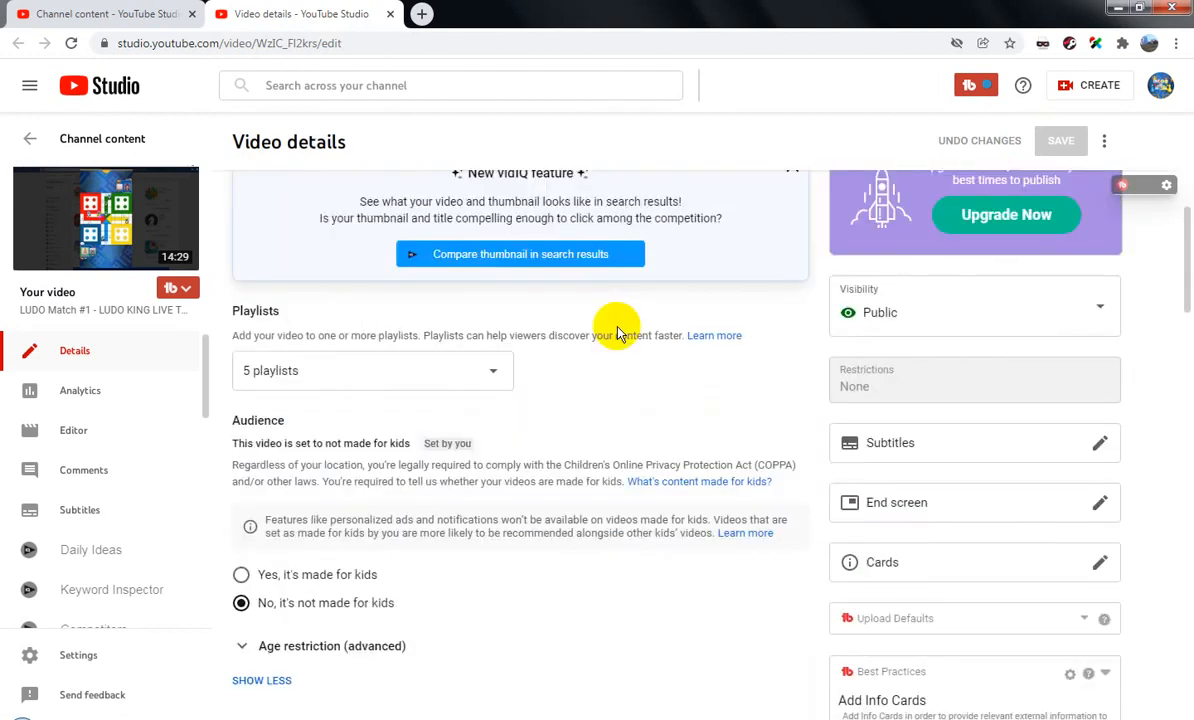
scroll(617, 332, "down", 6)
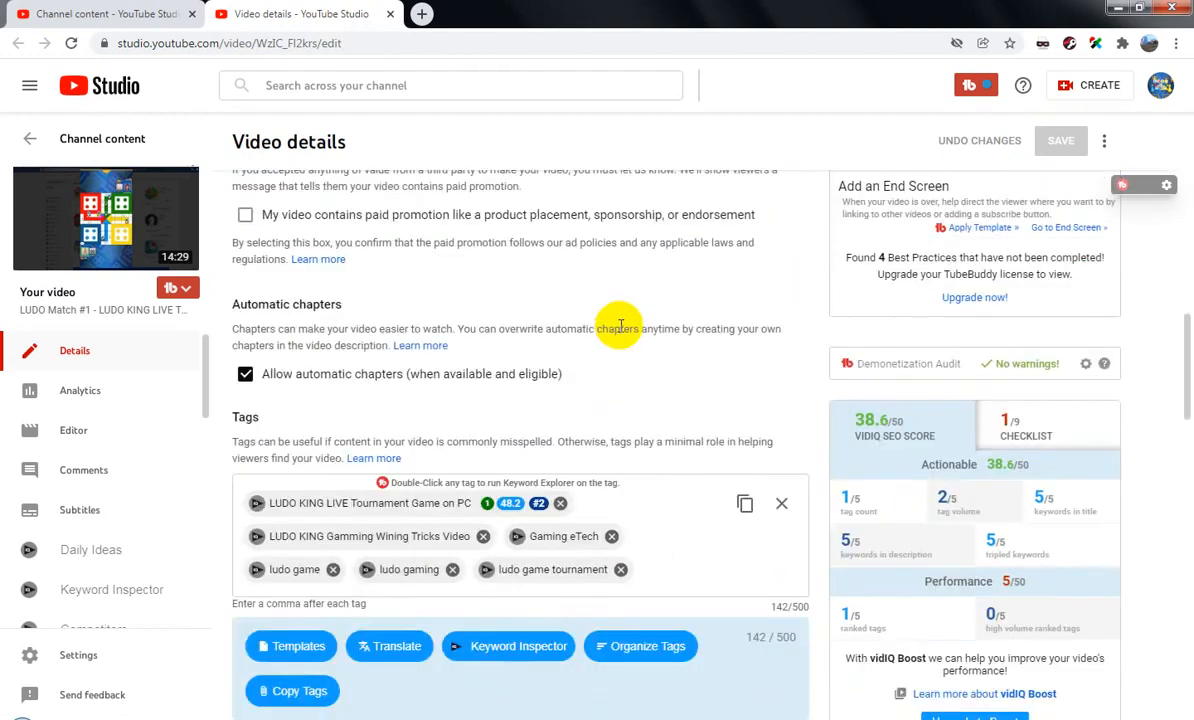
scroll(620, 328, "down", 6)
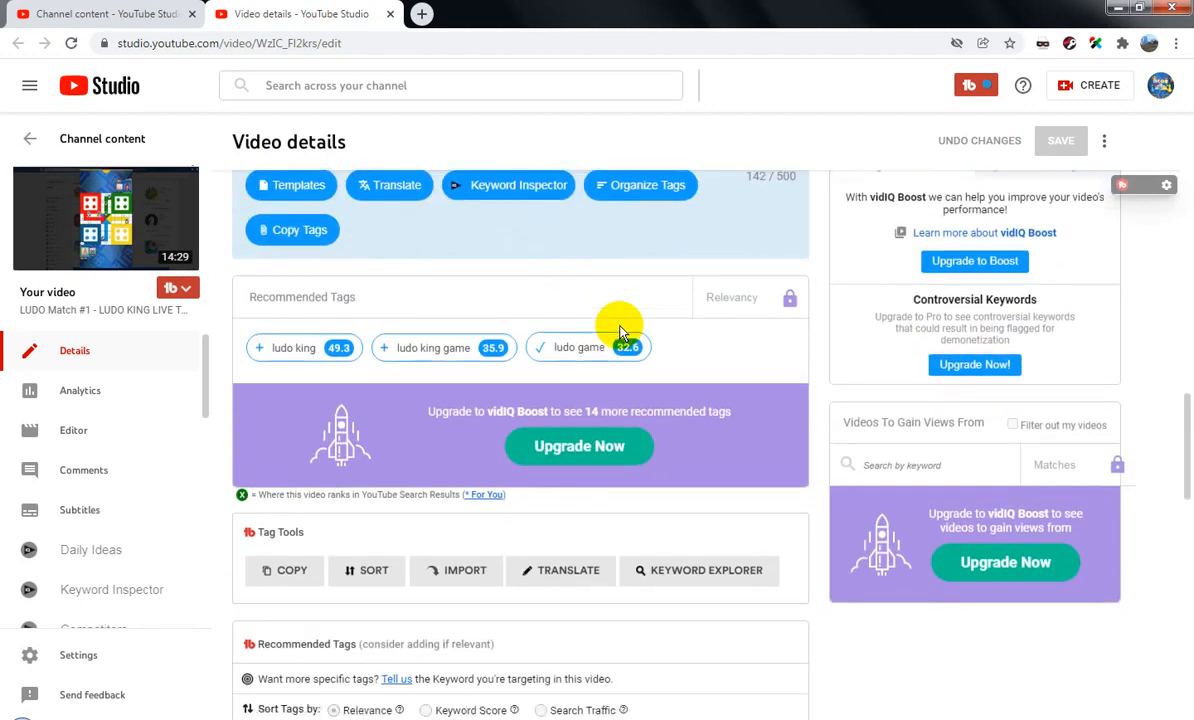
scroll(620, 330, "down", 1)
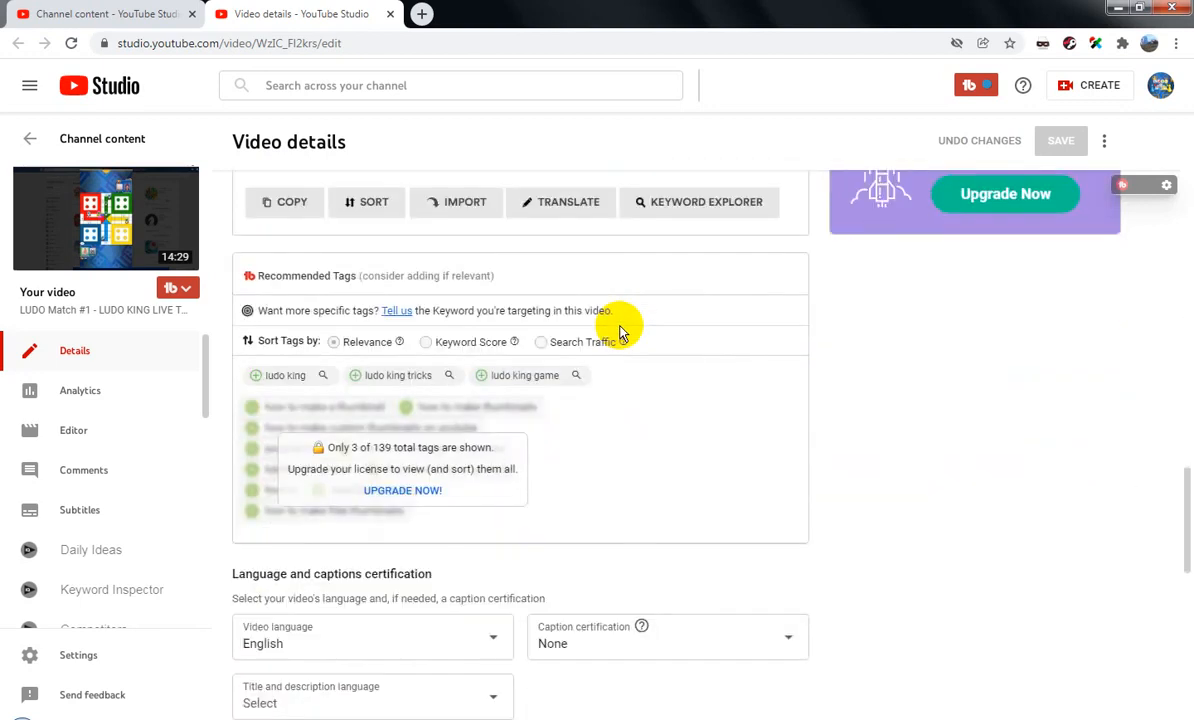
scroll(620, 330, "up", 8)
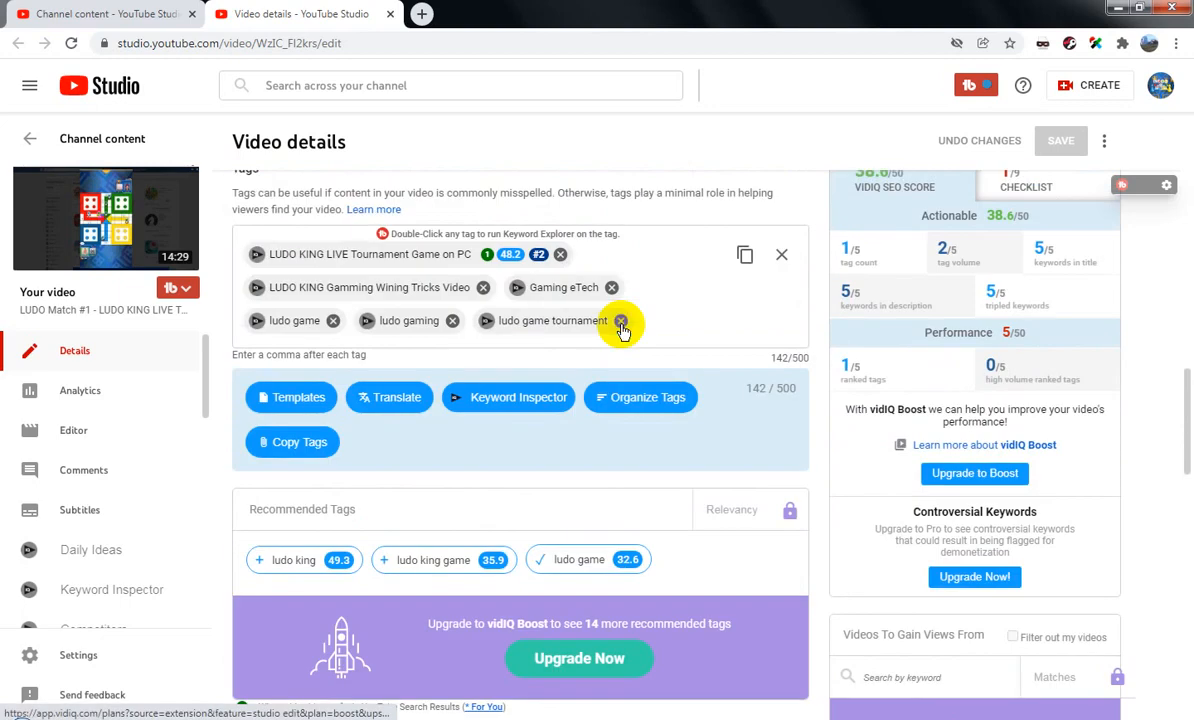
scroll(620, 328, "down", 4)
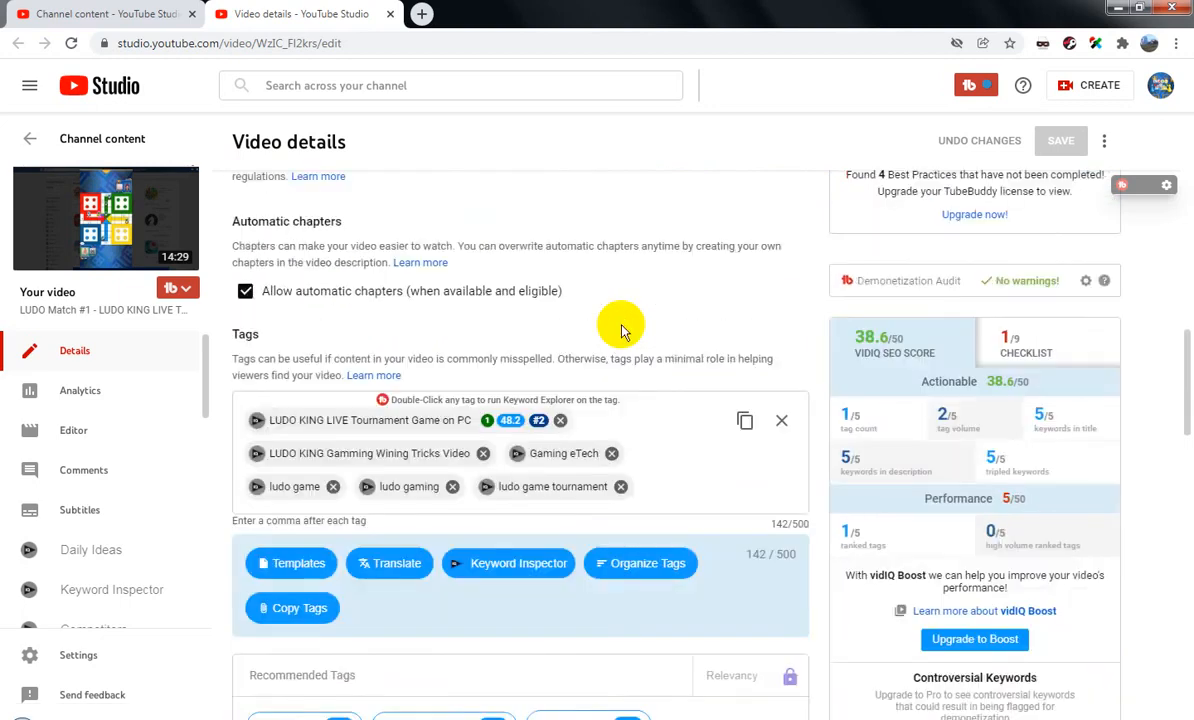
scroll(620, 330, "down", 5)
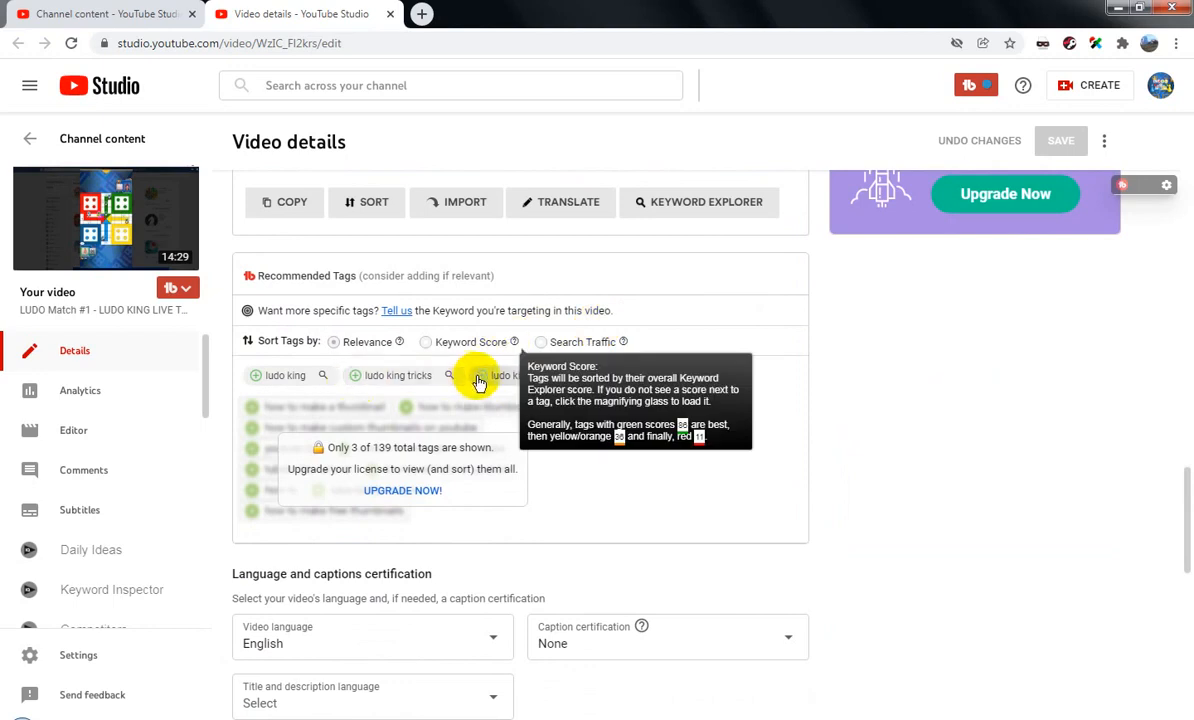
left_click(481, 376)
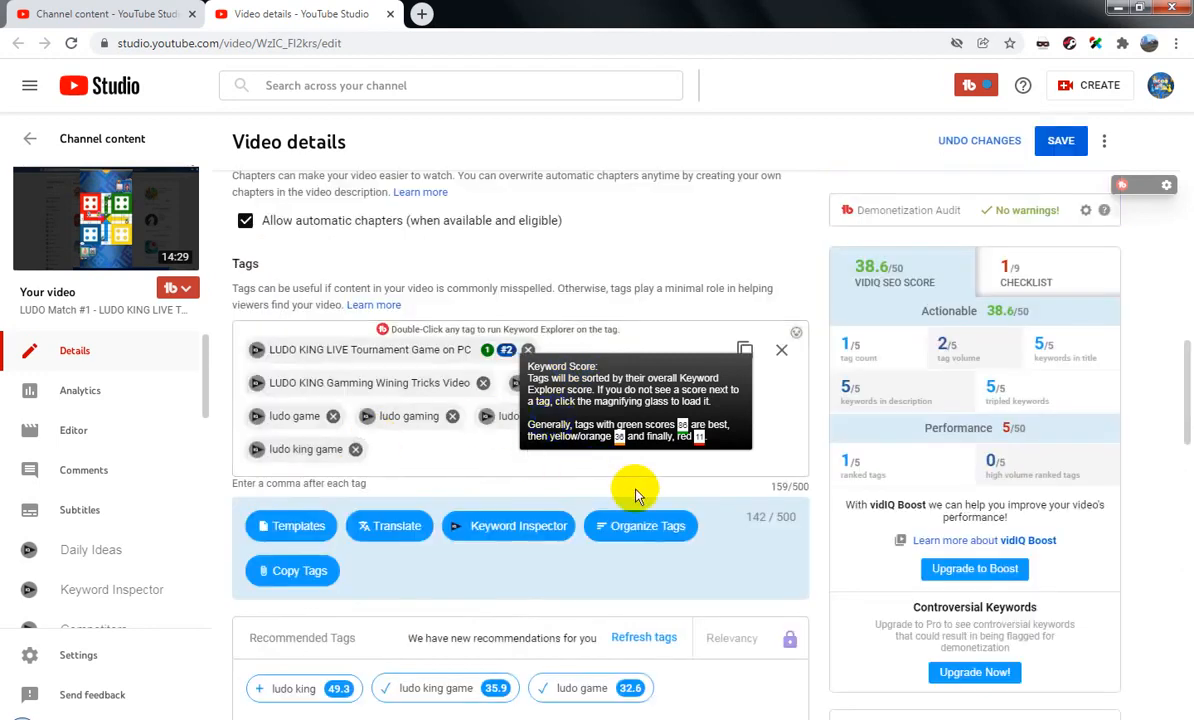
- Set the LUDO video's title and description language to English
scroll(632, 488, "down", 3)
scroll(635, 490, "up", 3)
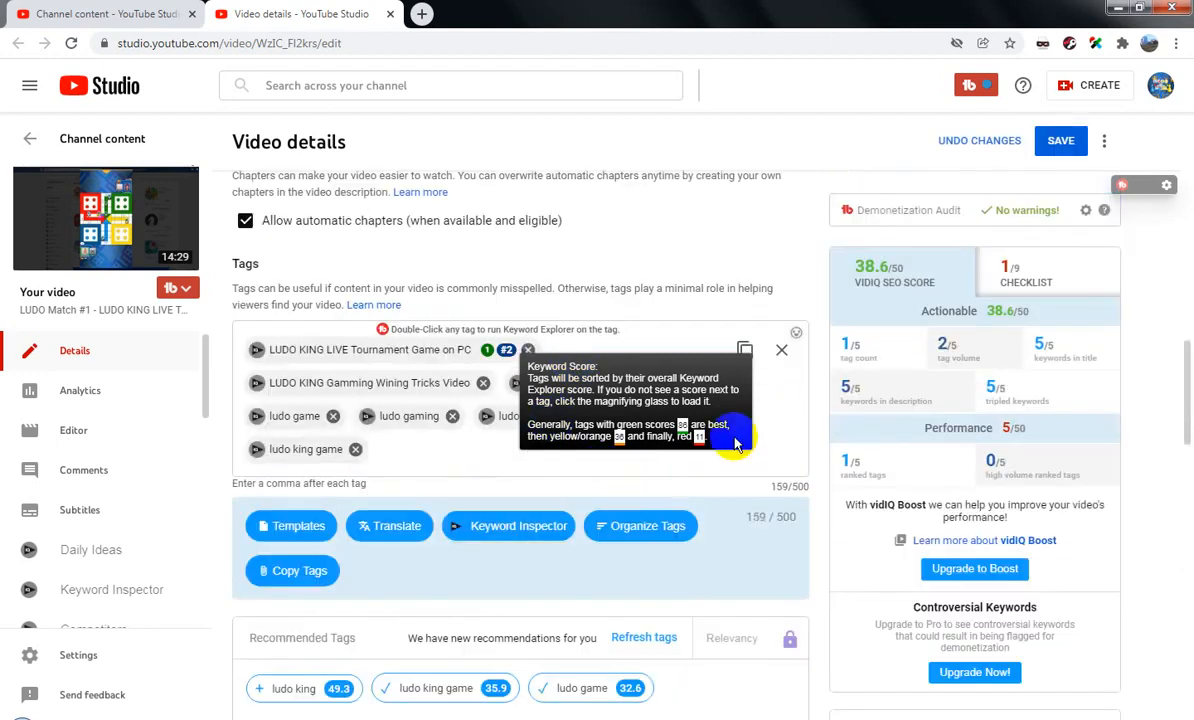
scroll(565, 458, "down", 10)
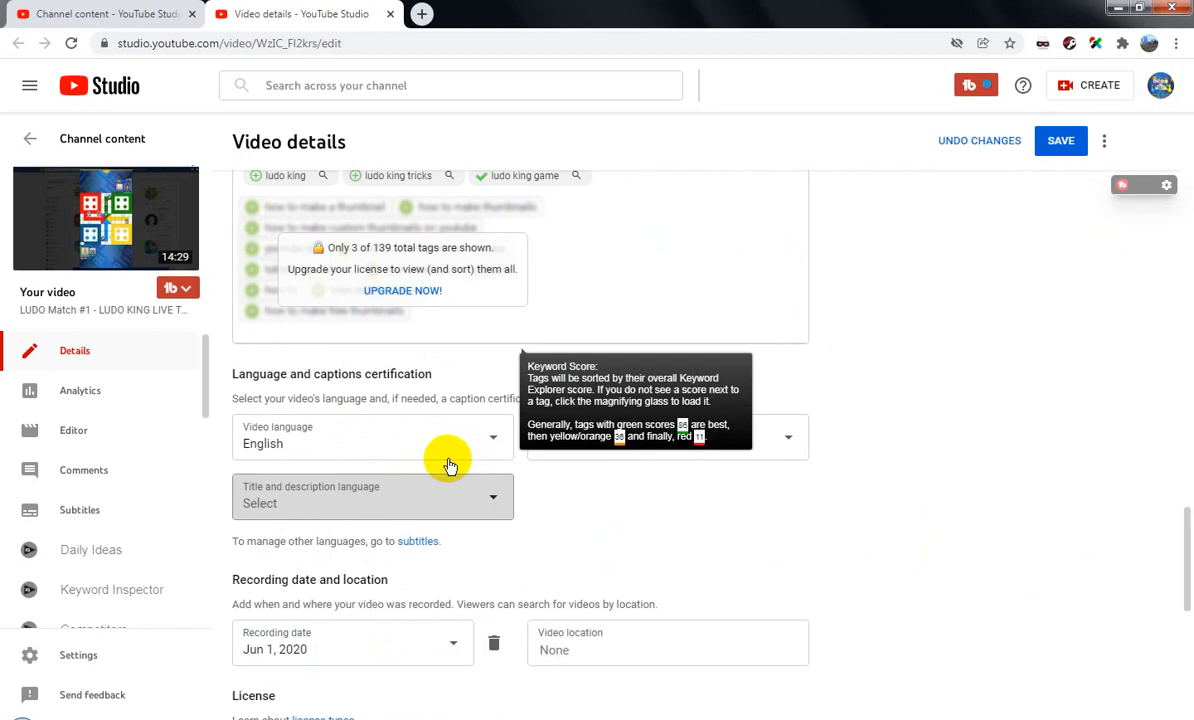
left_click(449, 466)
scroll(381, 405, "down", 6)
scroll(381, 405, "down", 7)
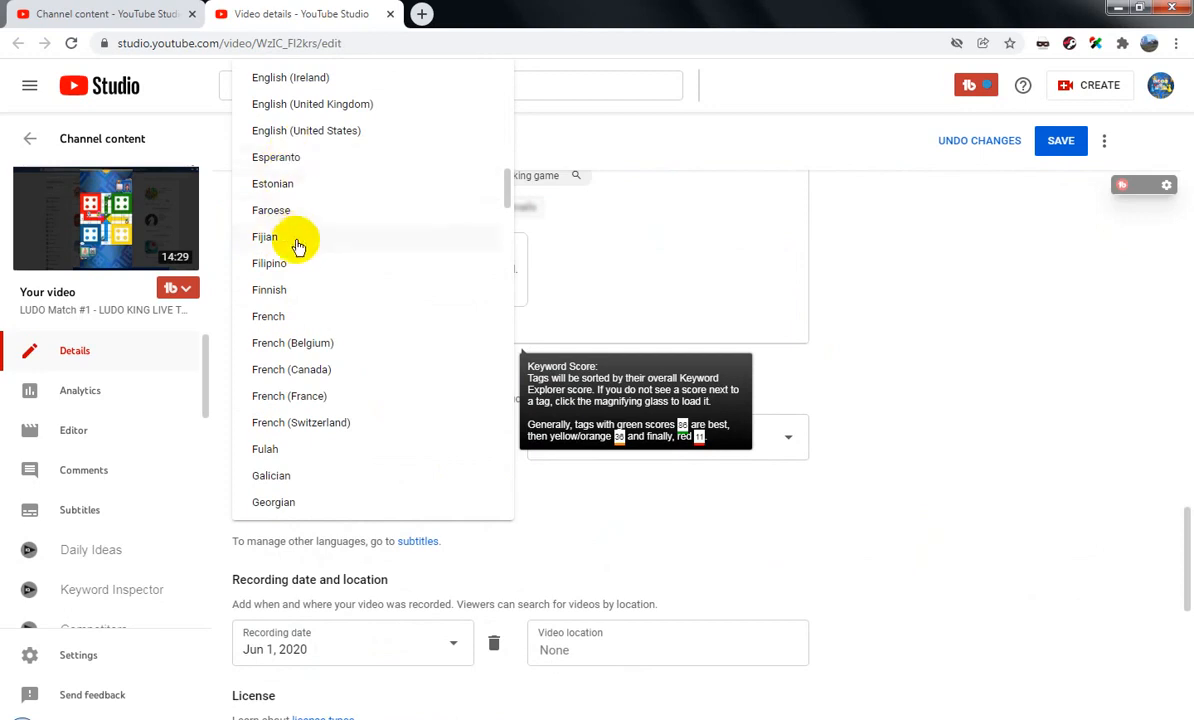
scroll(297, 246, "up", 5)
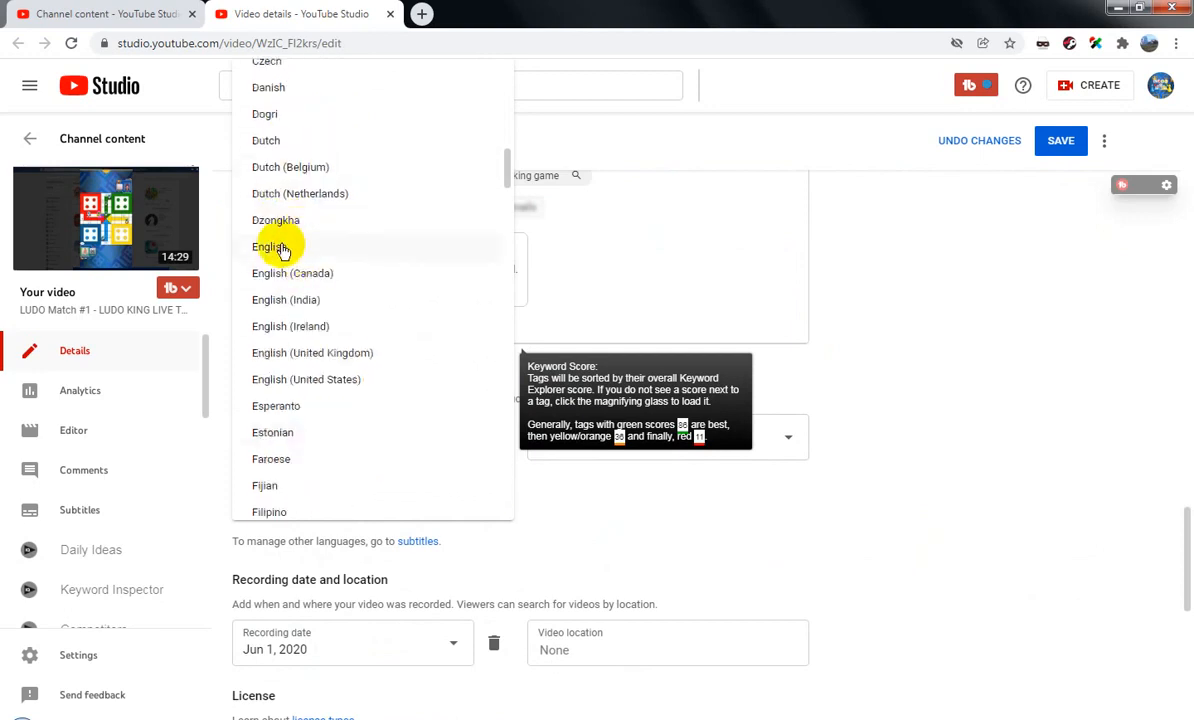
left_click(750, 298)
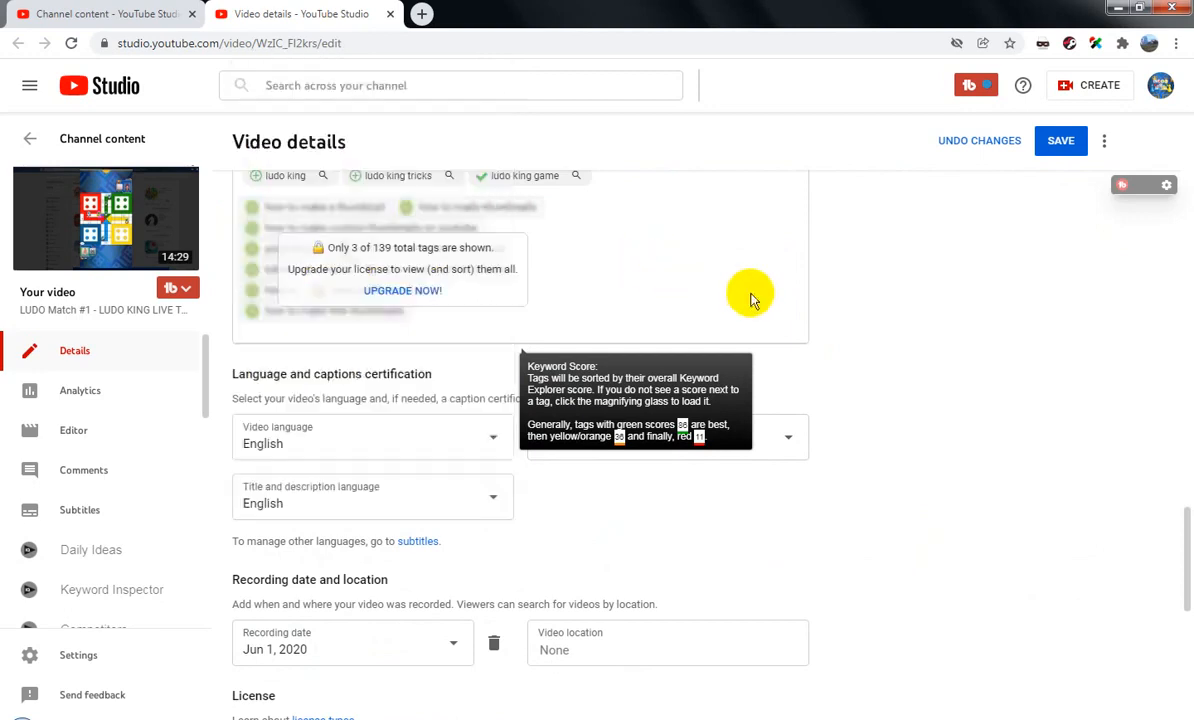
- Save the LUDO video's changes and close its details tab
scroll(946, 400, "up", 5)
scroll(970, 452, "up", 10)
scroll(967, 447, "up", 2)
scroll(956, 442, "down", 2)
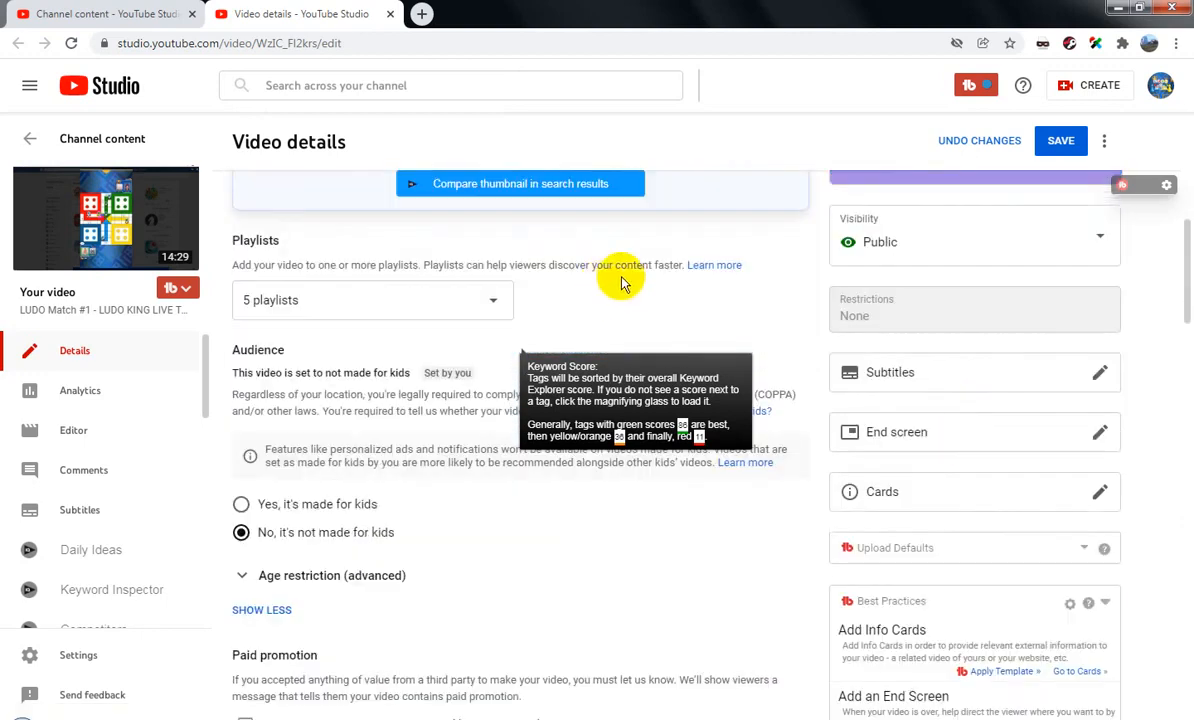
left_click(1061, 140)
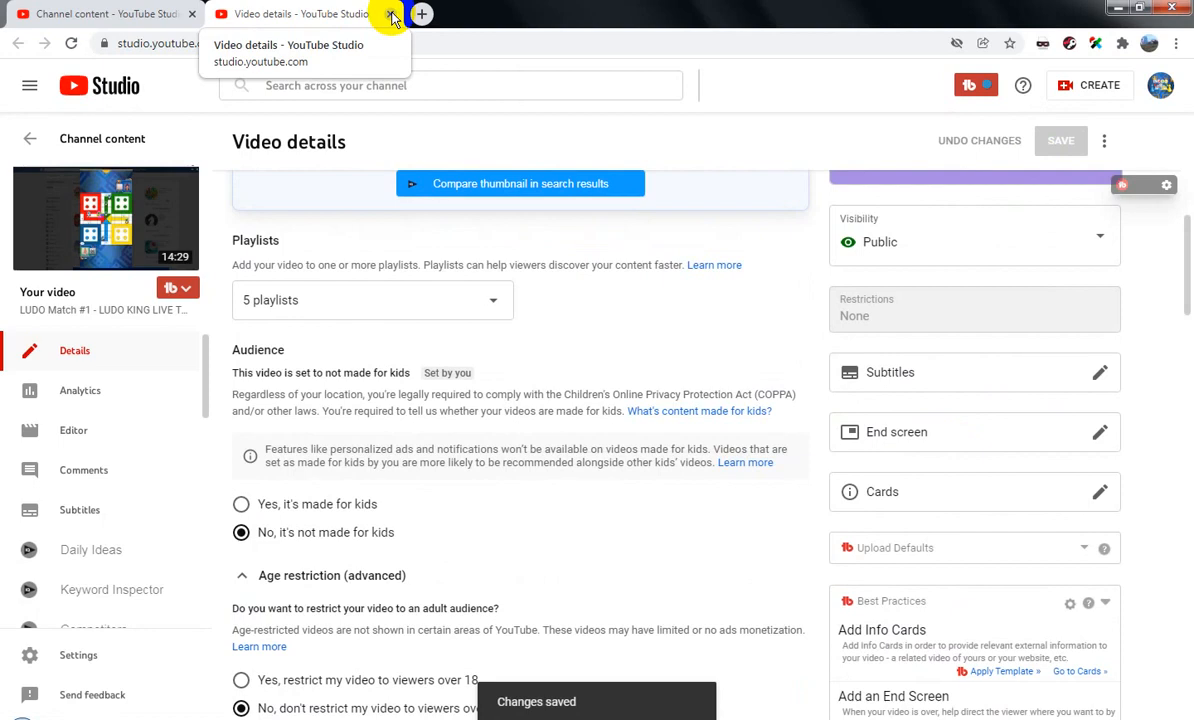
left_click(391, 14)
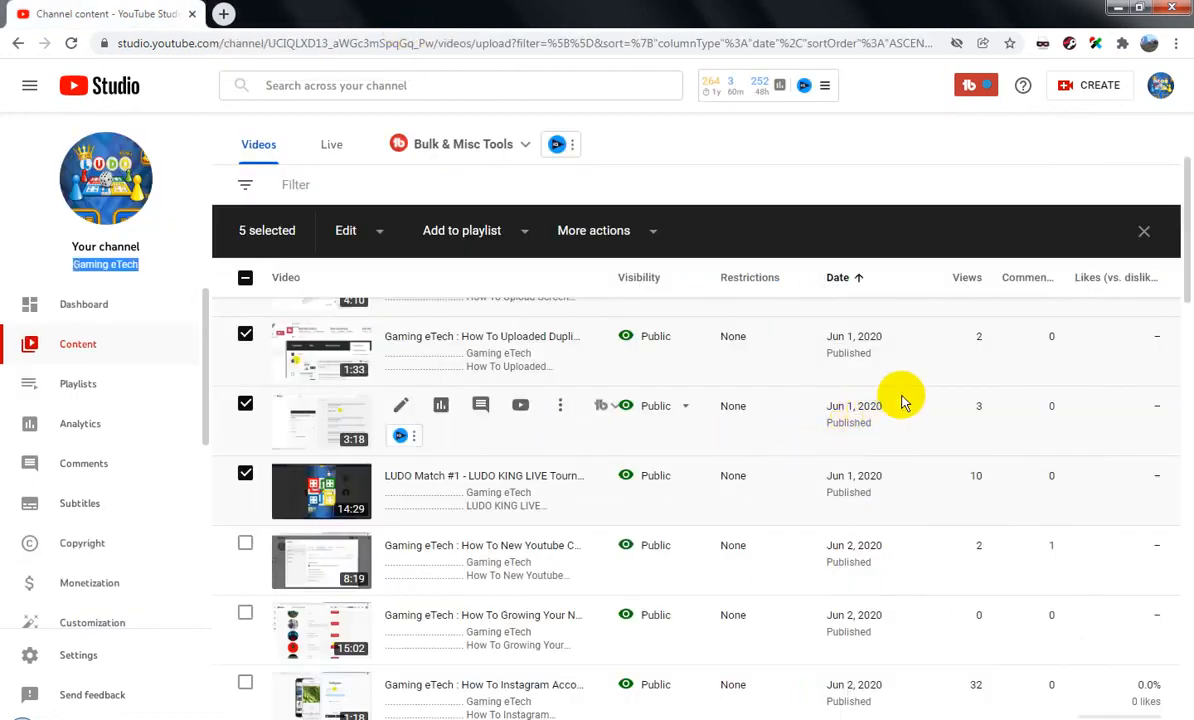
- Copy the LUDO video's publish date and replace the VLC Player title line in the WordPad notes with "upto Jun 1, 2020 Next"
triple_click(852, 475)
right_click(852, 477)
left_click(895, 492)
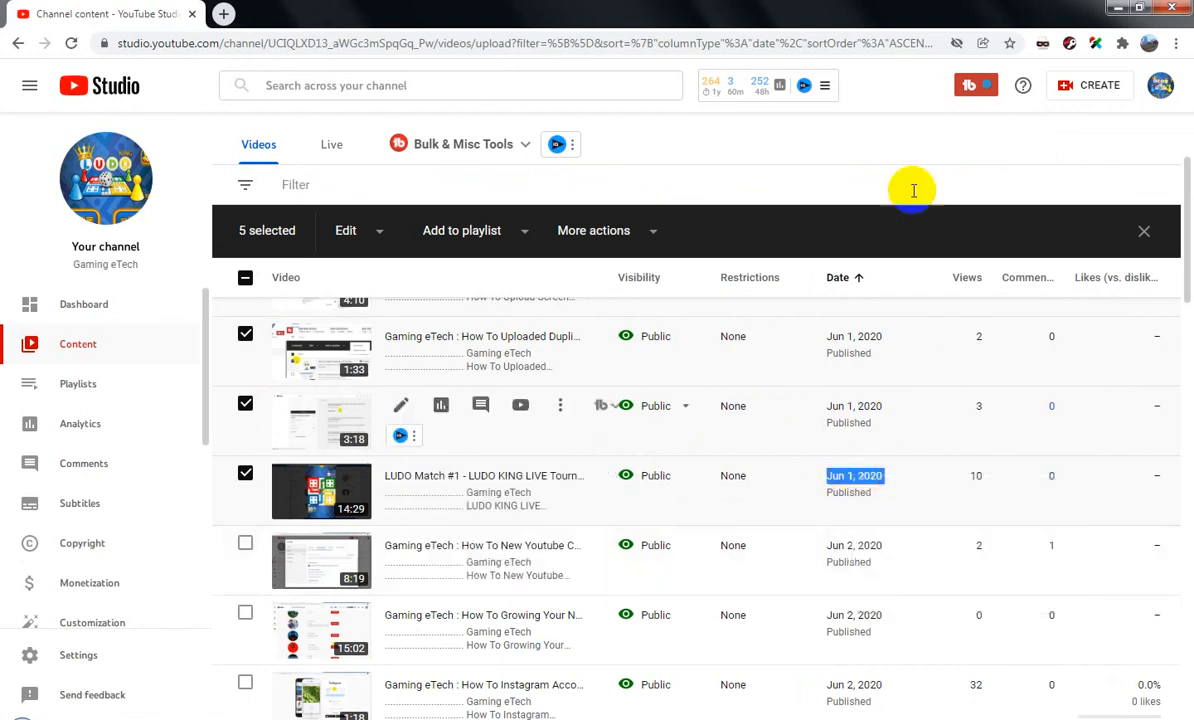
left_click(276, 718)
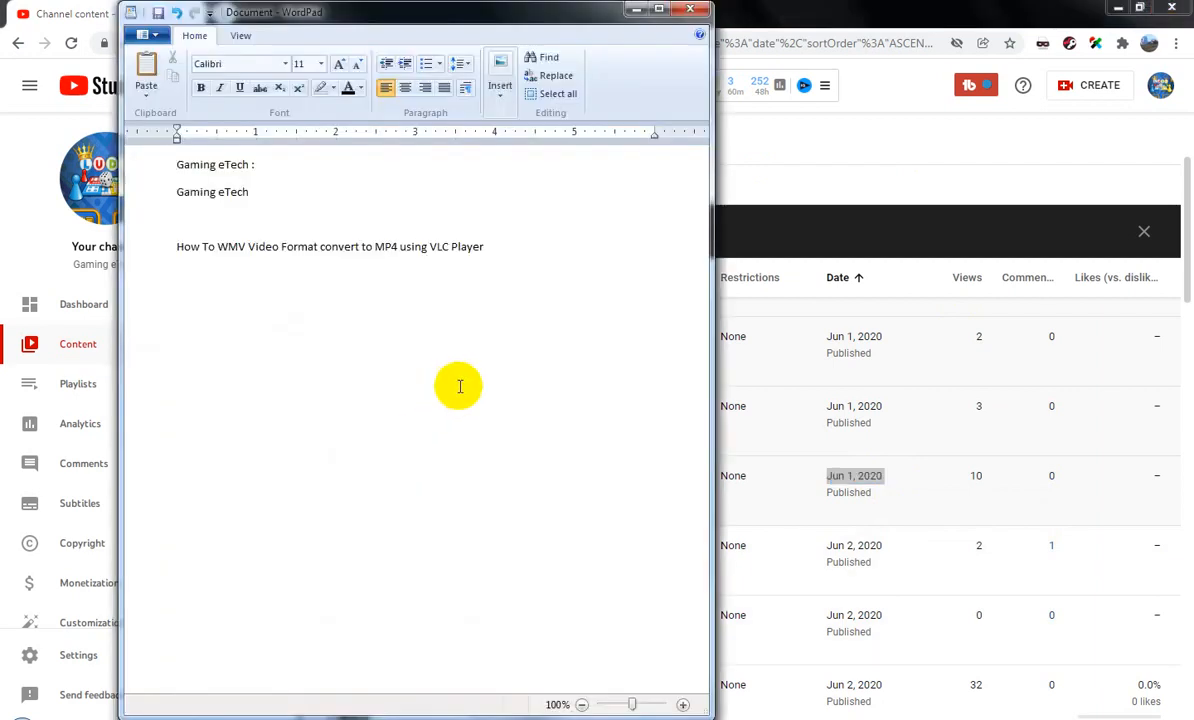
left_click_drag(490, 242, 137, 229)
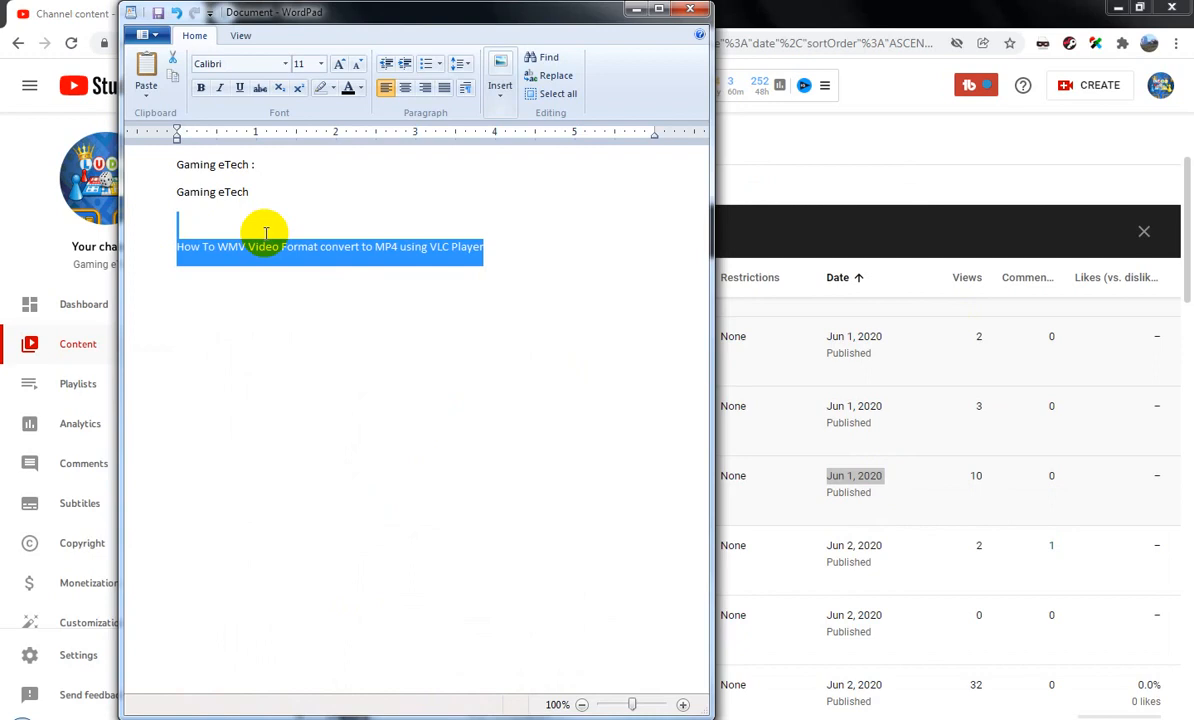
key("ctrl+v")
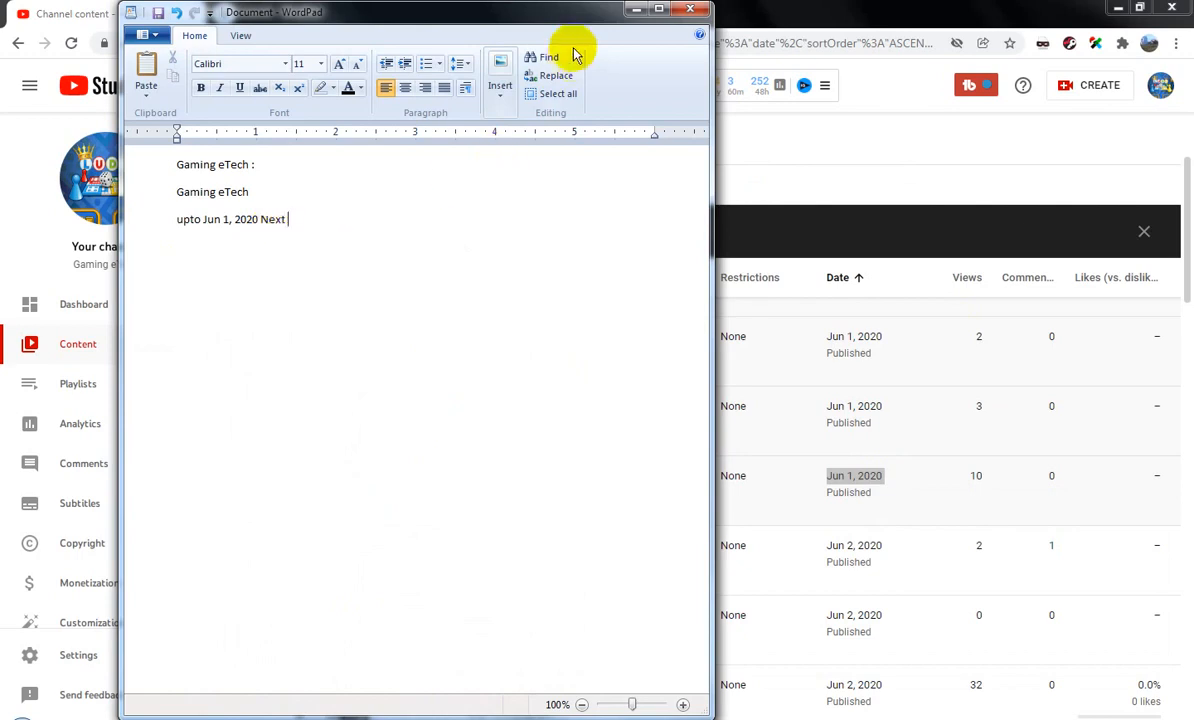
left_click(634, 14)
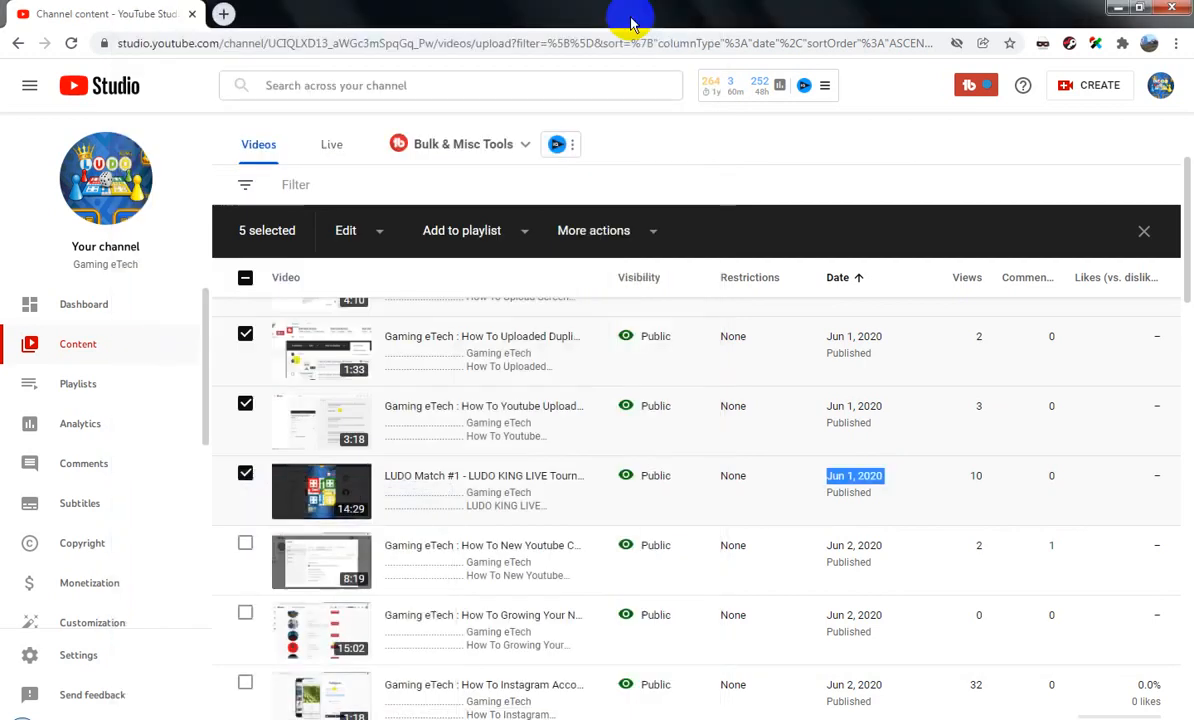
- Copy the first listed video's publish date and insert "From Jun 1, 2020" before "upto" in the WordPad progress note
scroll(914, 418, "up", 2)
triple_click(852, 364)
right_click(852, 368)
left_click(880, 376)
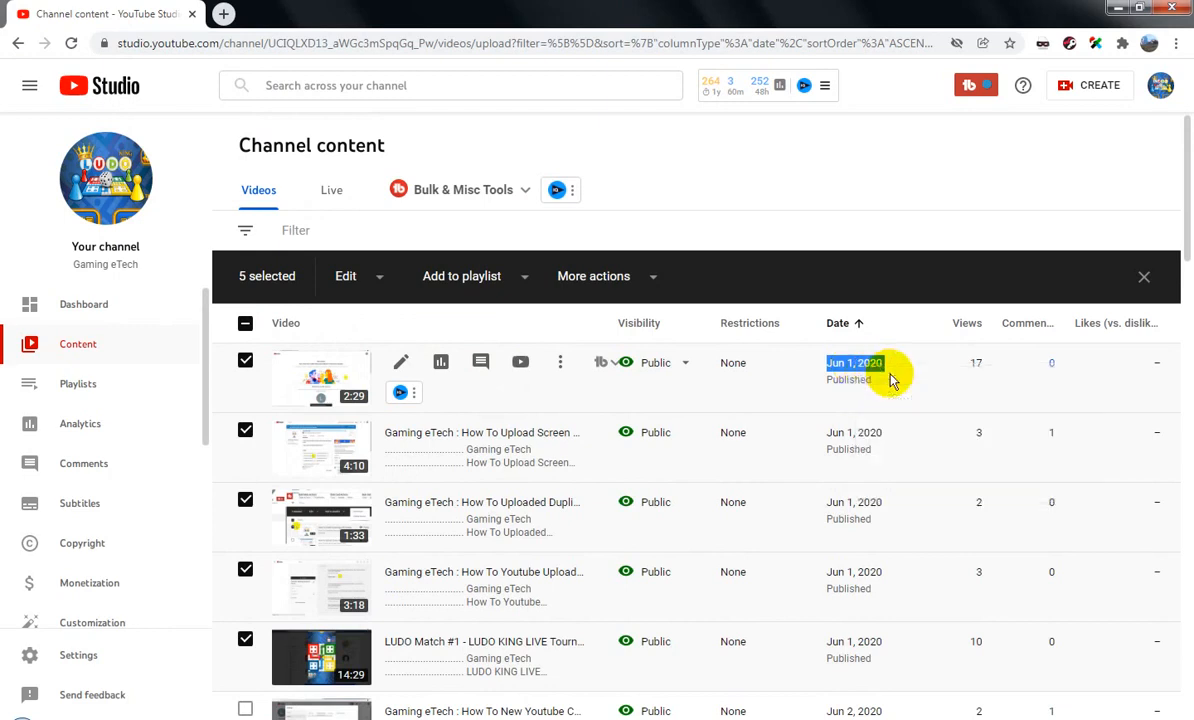
left_click(300, 718)
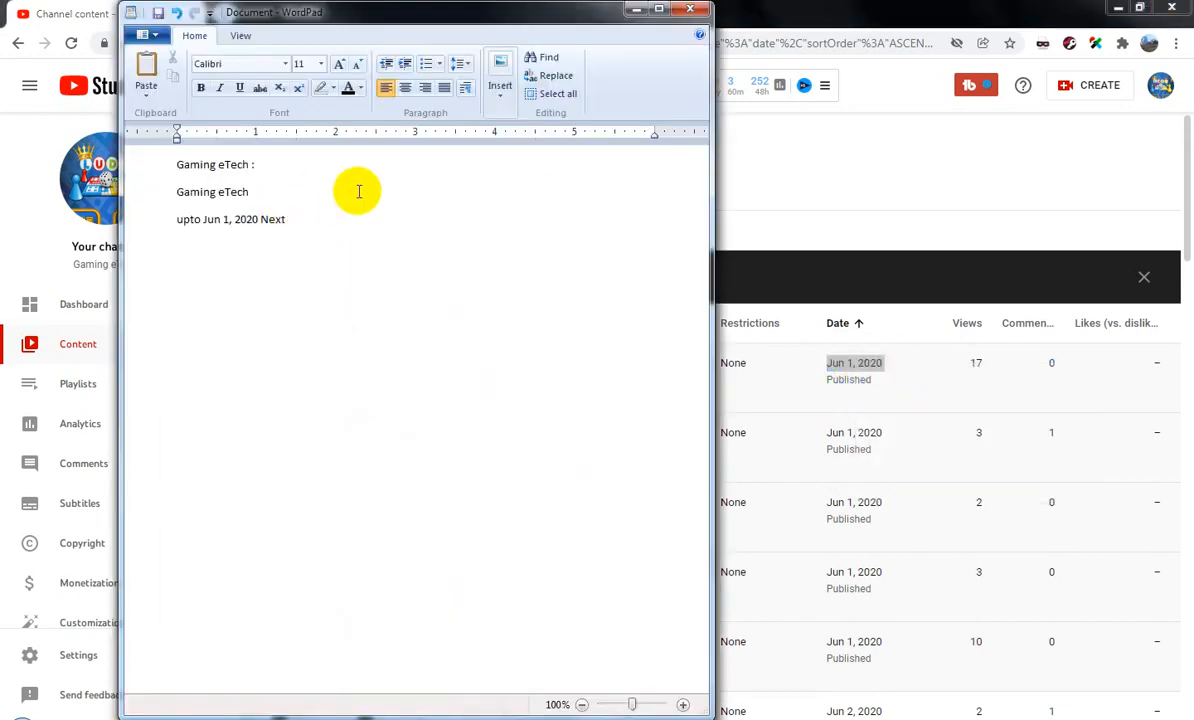
type("From")
key("ctrl+v")
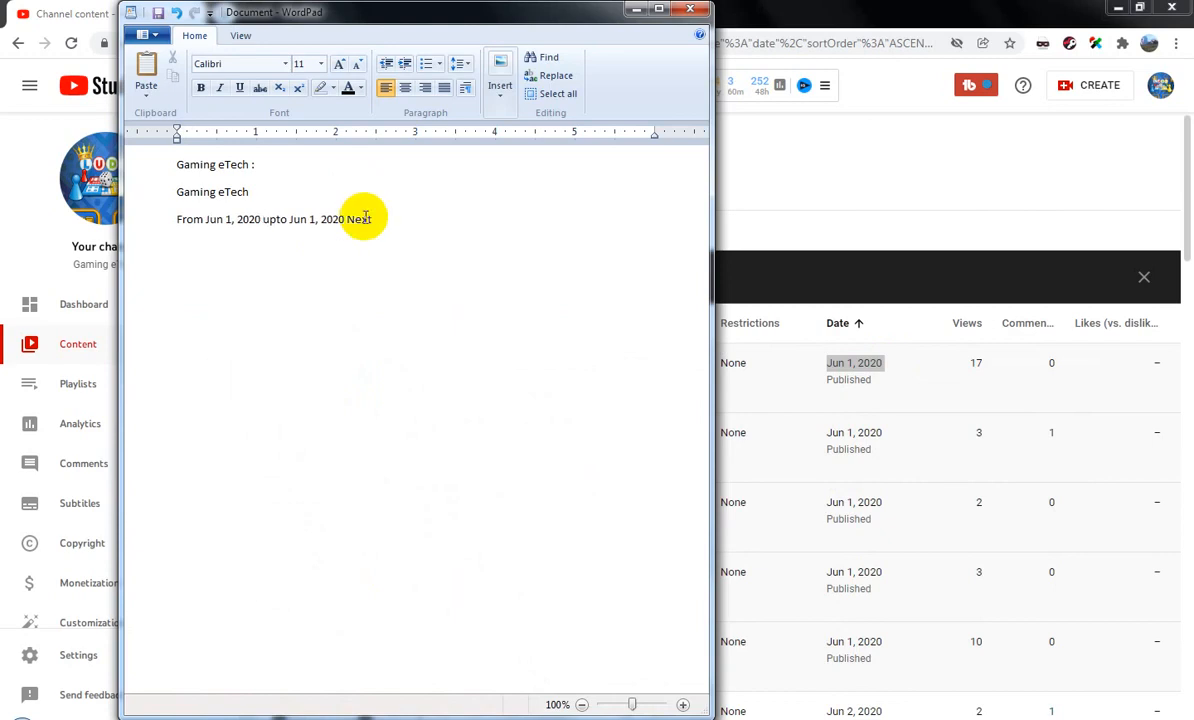